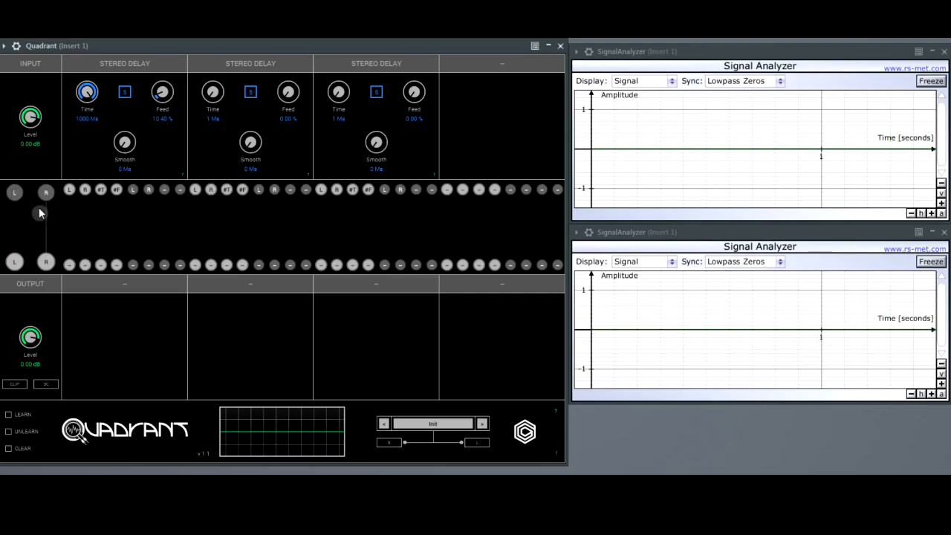
Route the left input through the first Stereo Delay's left channel to the left output, and raise its feedback to 64.80 %.
left_click(70, 190)
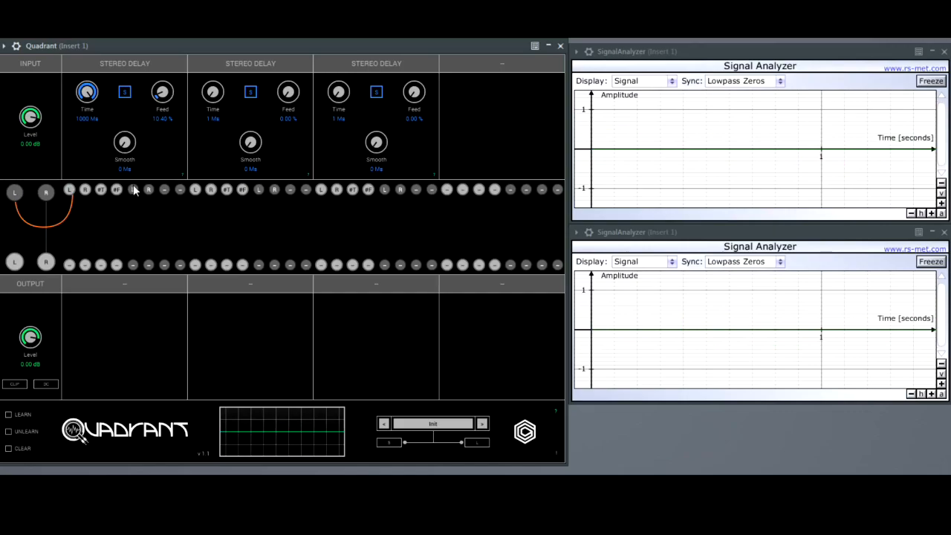
left_click(14, 262)
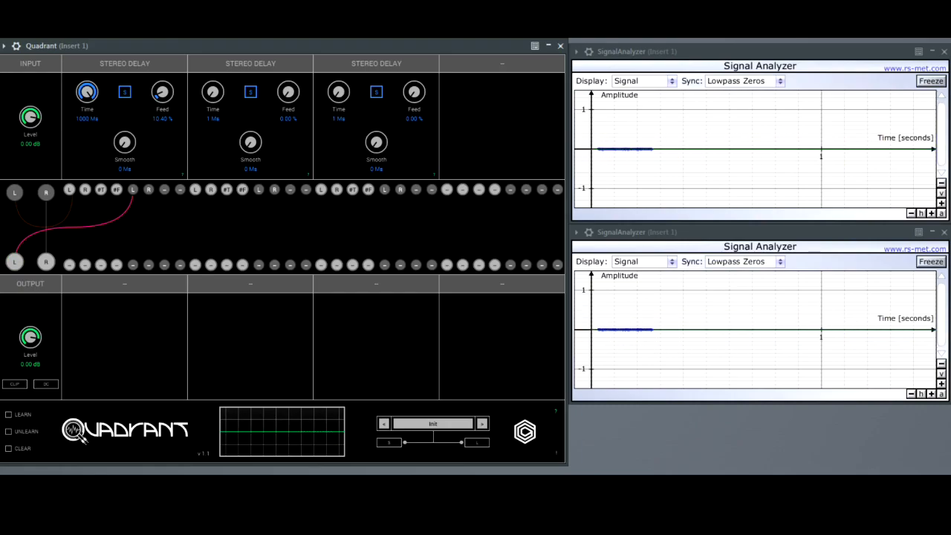
left_click_drag(160, 101, 160, 77)
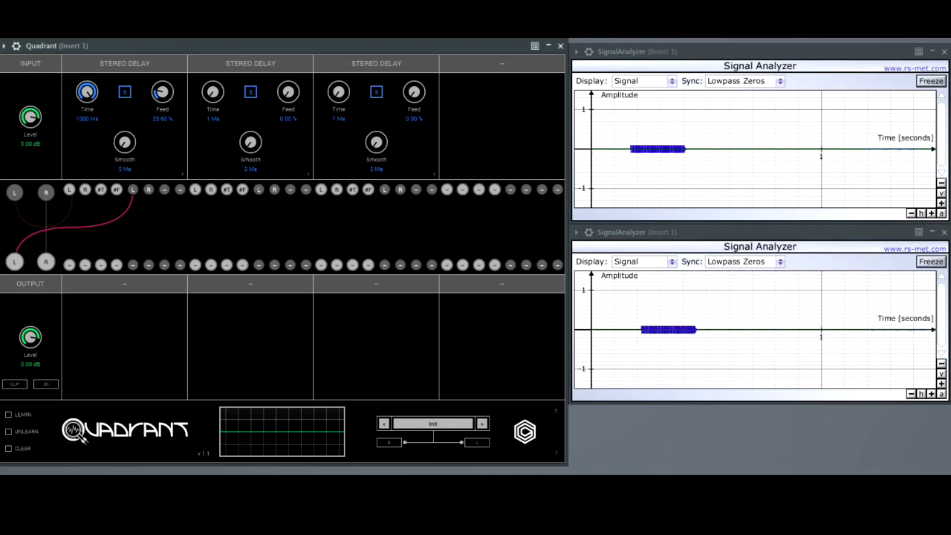
left_click_drag(165, 99, 162, 69)
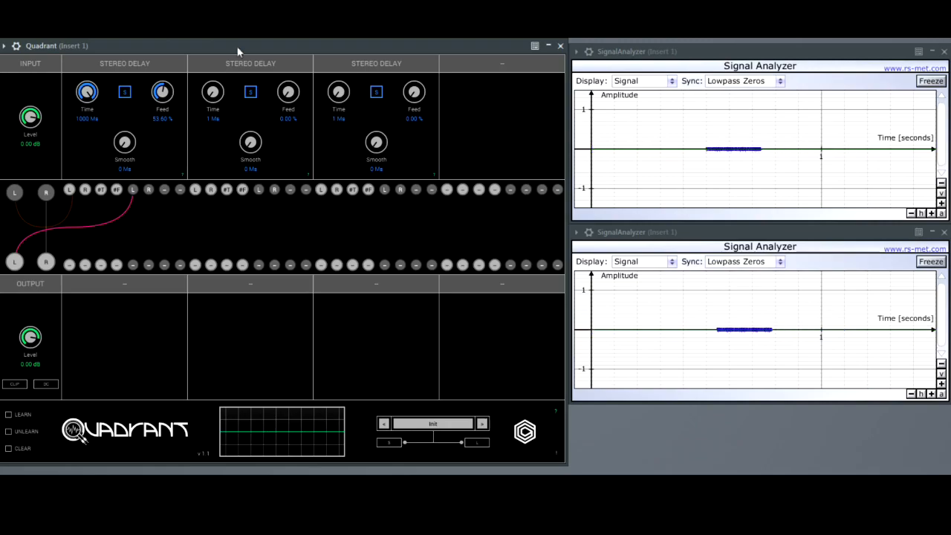
left_click_drag(168, 99, 168, 46)
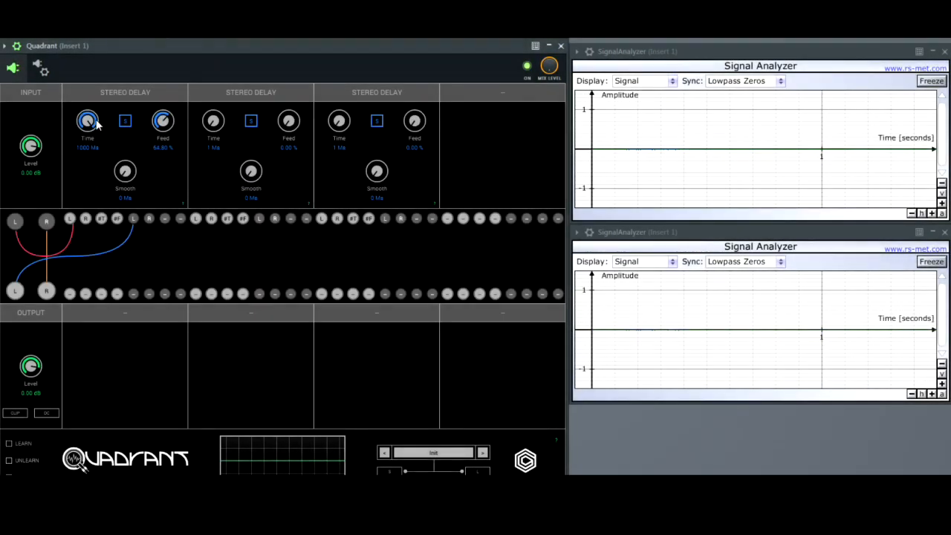
Vary the first Stereo Delay's time through about 219, 559 and 410 ms, ending at about 227 ms.
left_click_drag(97, 125, 91, 131)
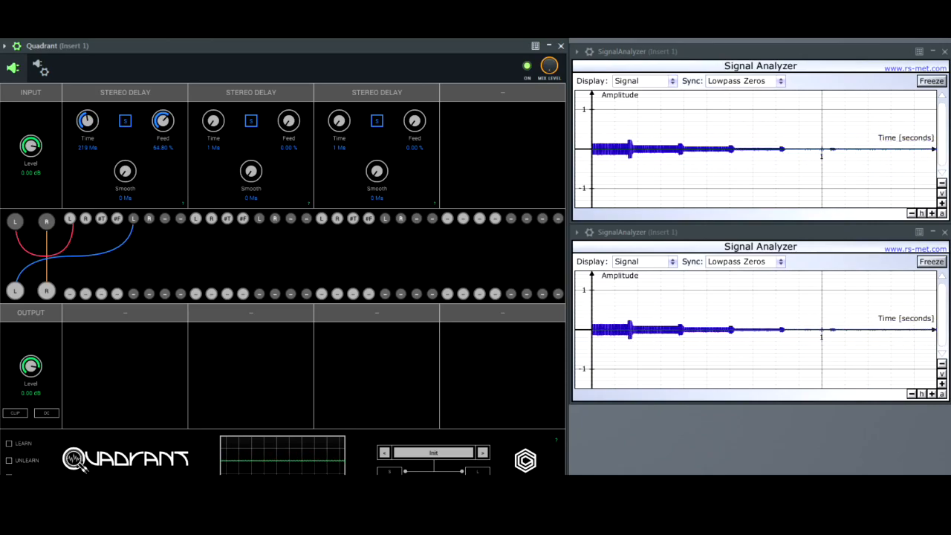
left_click_drag(87, 134, 82, 74)
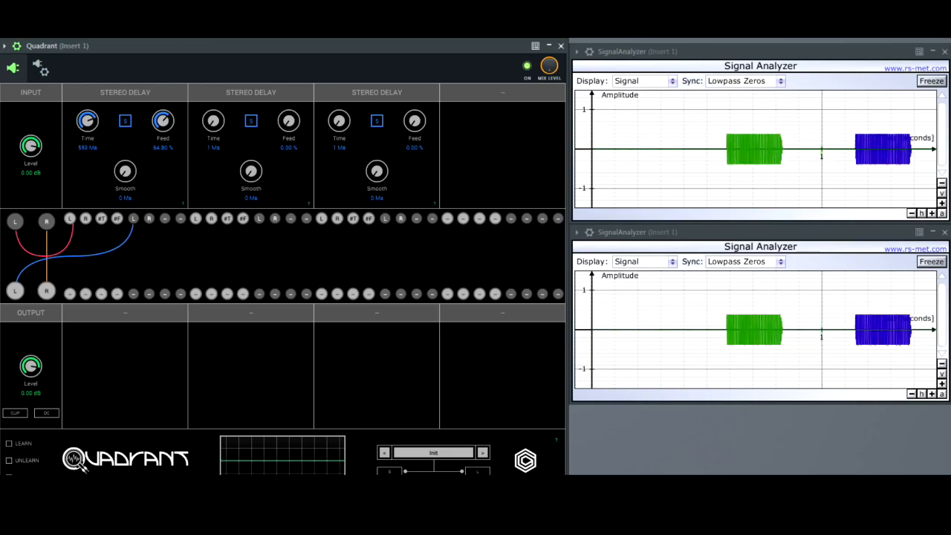
left_click_drag(97, 130, 97, 156)
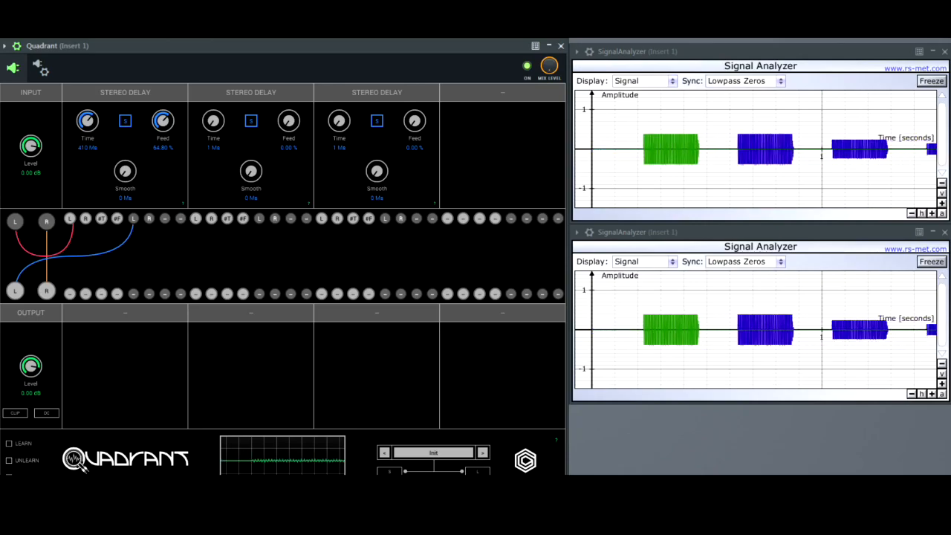
left_click_drag(88, 126, 124, 138)
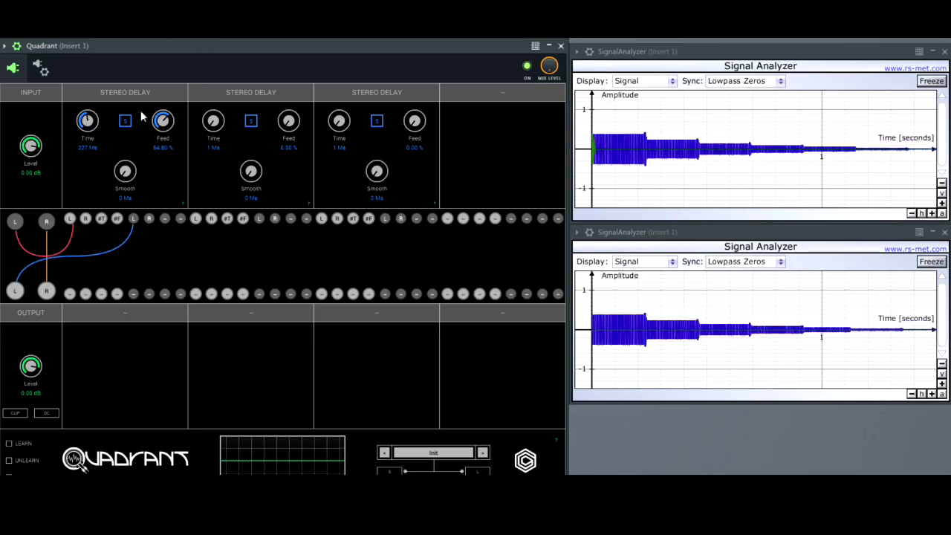
Shorten the first Stereo Delay's time in stages through 90, 42, 18 and 6 ms down to 2 ms.
left_click_drag(87, 120, 104, 145)
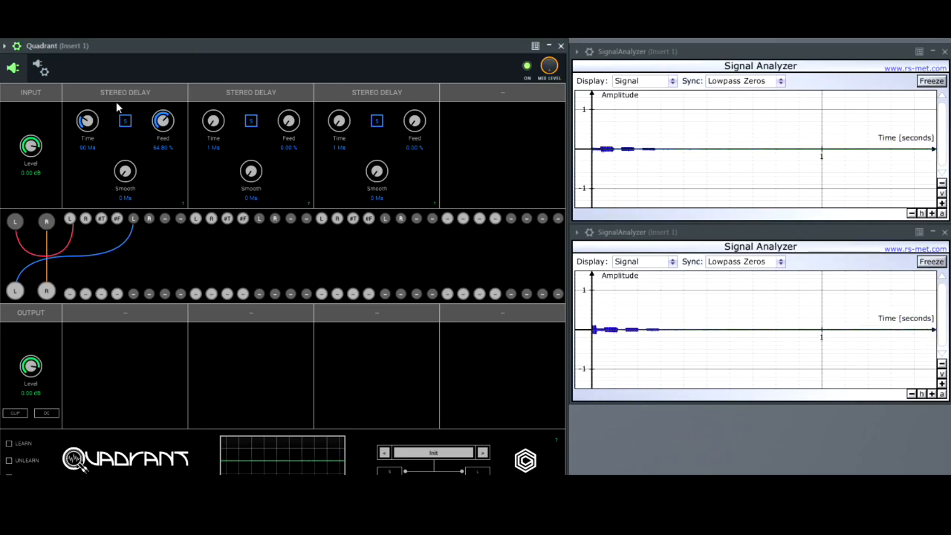
left_click_drag(89, 121, 89, 156)
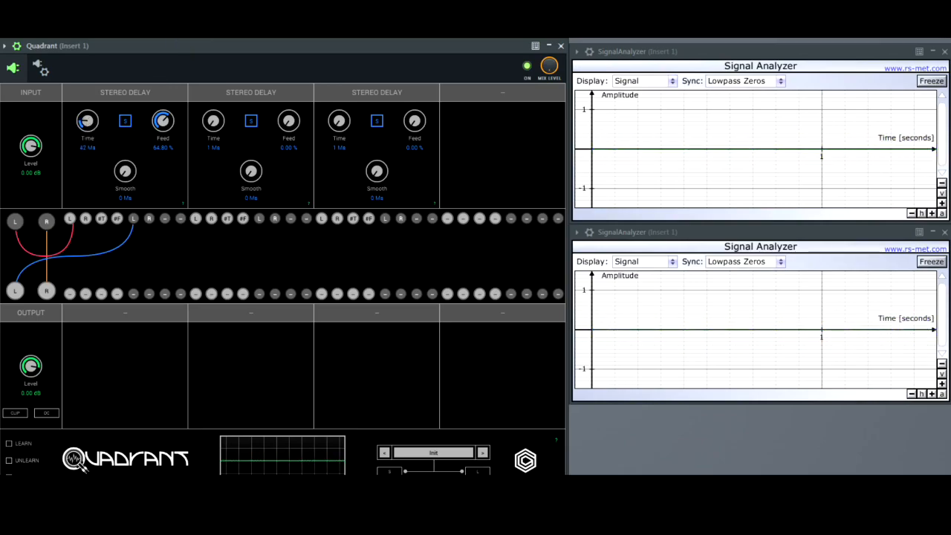
left_click_drag(90, 126, 90, 136)
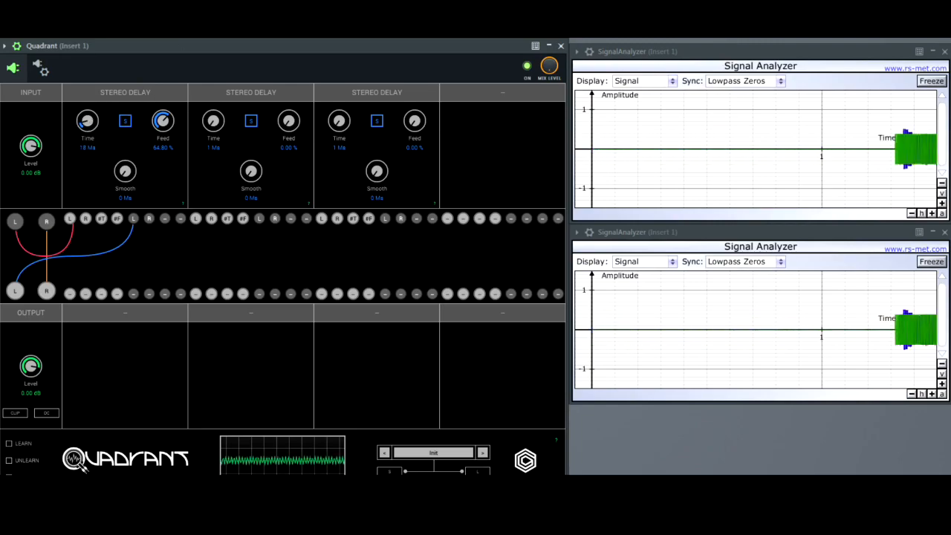
left_click_drag(89, 123, 89, 129)
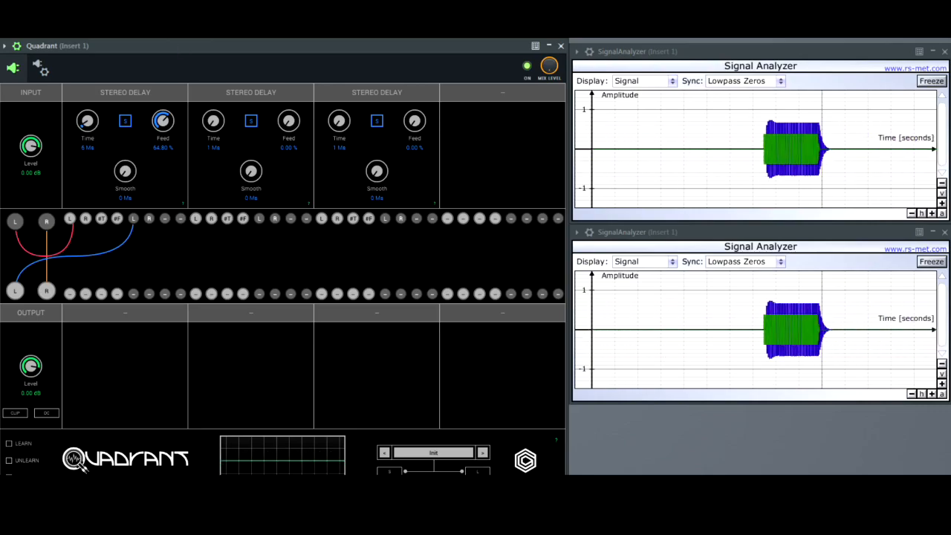
left_click_drag(89, 123, 88, 128)
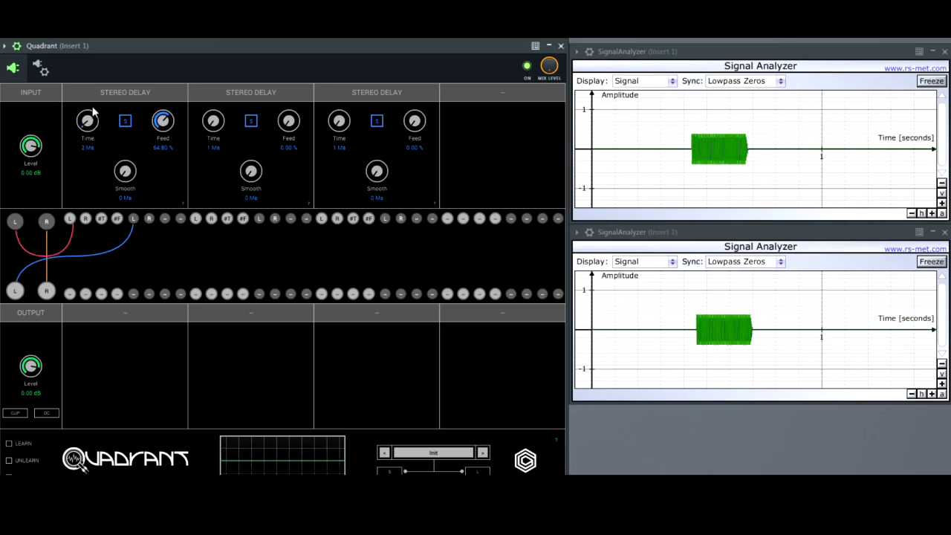
Set the first Stereo Delay's feedback to 49.20 % and raise its time through 250 ms to 400 ms.
mouse_move(88, 123)
left_mouse_down()
mouse_move(80, 112)
mouse_move(89, 135)
mouse_move(89, 108)
left_mouse_up()
left_click_drag(164, 127, 158, 146)
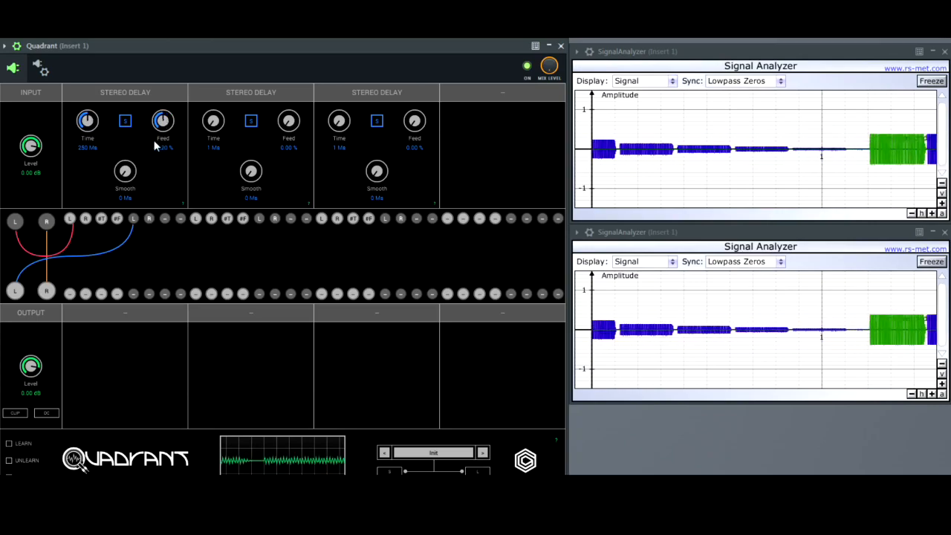
left_click_drag(88, 124, 88, 110)
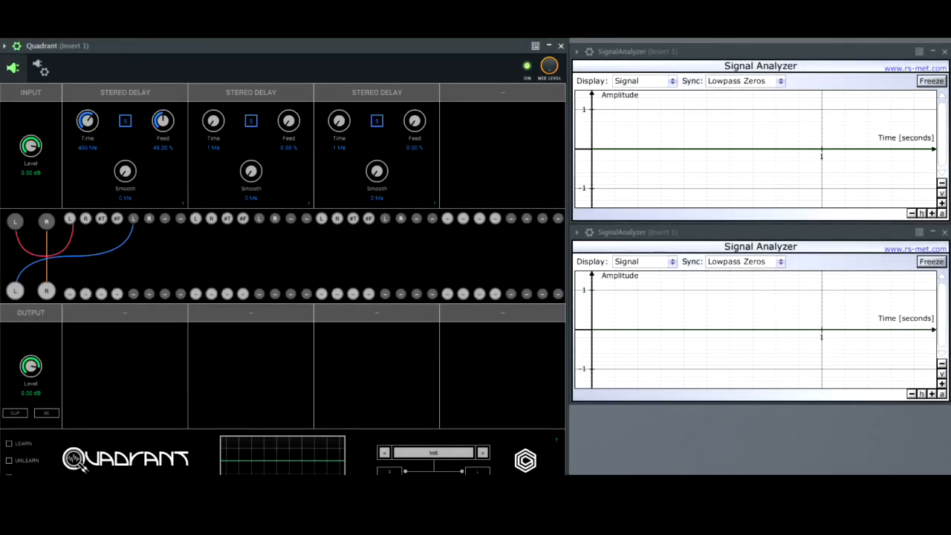
Sweep the first Stereo Delay's time repeatedly between short and long settings, including 145 and 501 ms, ending at 170 ms.
left_click_drag(80, 121, 84, 150)
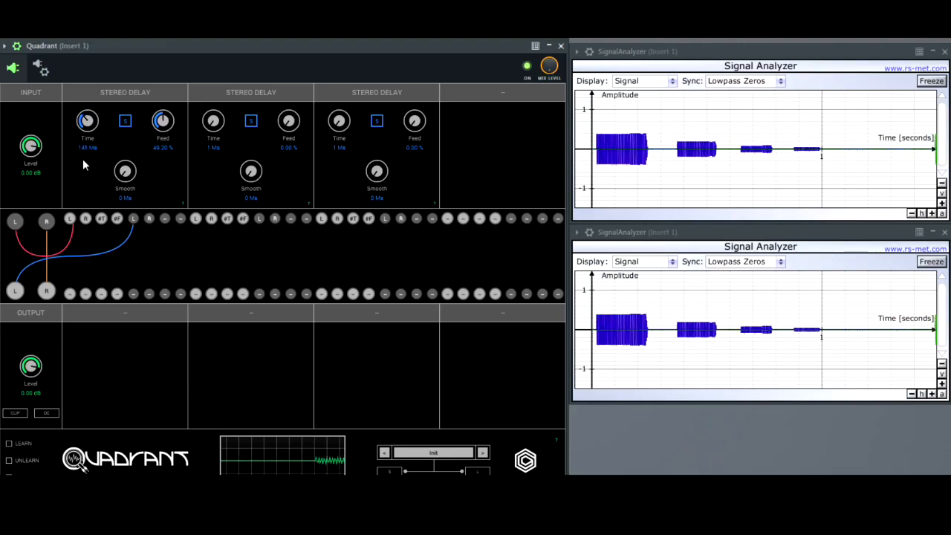
left_click_drag(90, 206, 87, 110)
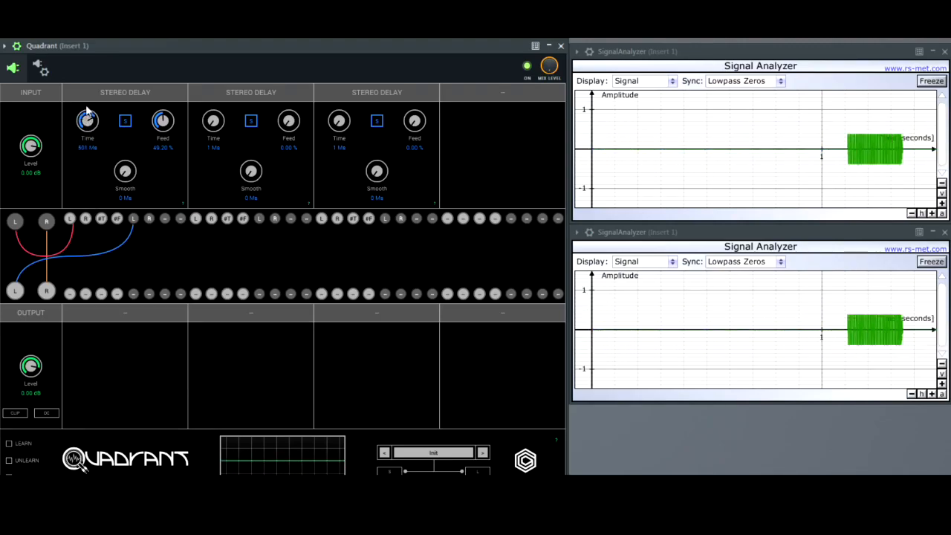
left_click_drag(90, 70, 91, 79)
left_click_drag(91, 113, 91, 153)
left_click_drag(96, 197, 97, 177)
left_click_drag(84, 100, 92, 152)
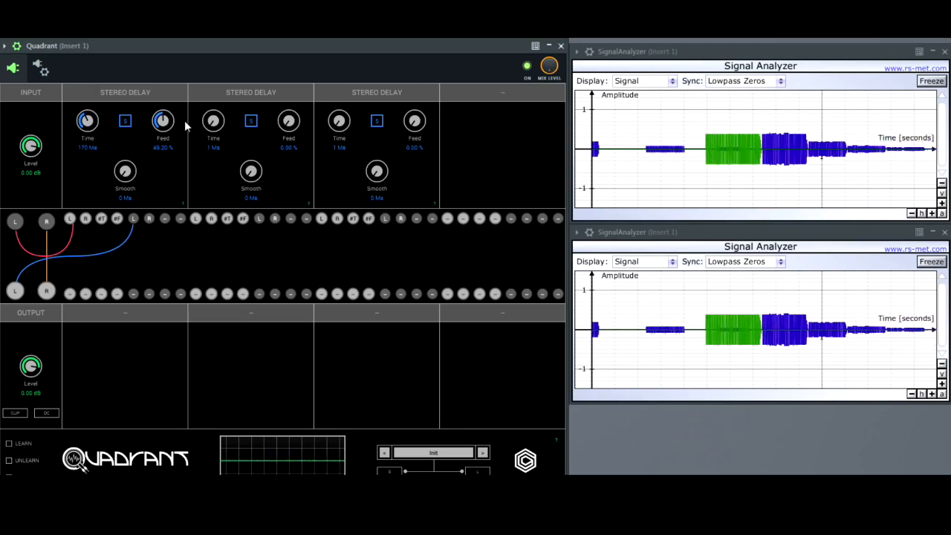
Raise the first Stereo Delay's feedback to 100.00 % and lengthen its time to 788 ms.
left_click_drag(168, 128, 165, 76)
left_click_drag(87, 119, 93, 69)
left_click_drag(107, 101, 87, 123)
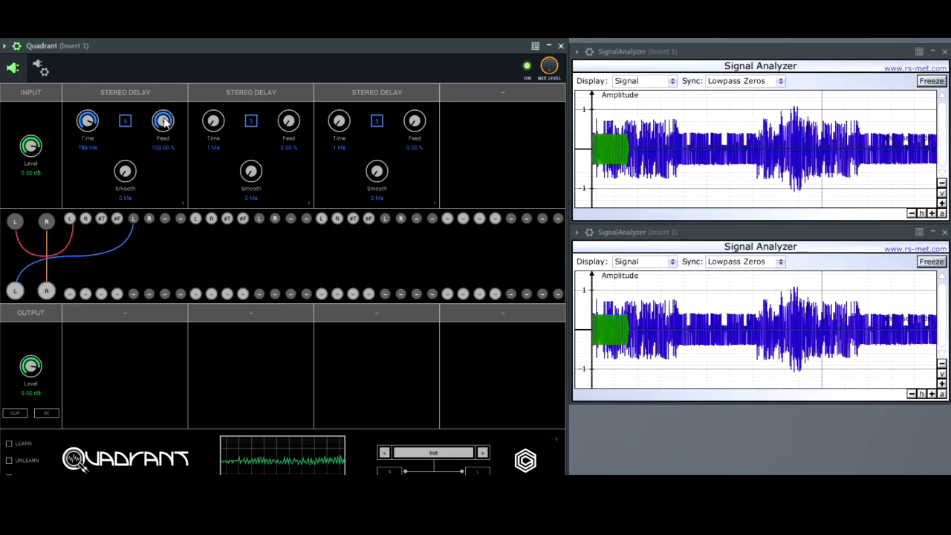
Lower the first Stereo Delay's feedback, bring it back up to 88.00 %, and readjust its time around 375 ms.
left_click_drag(165, 123, 166, 155)
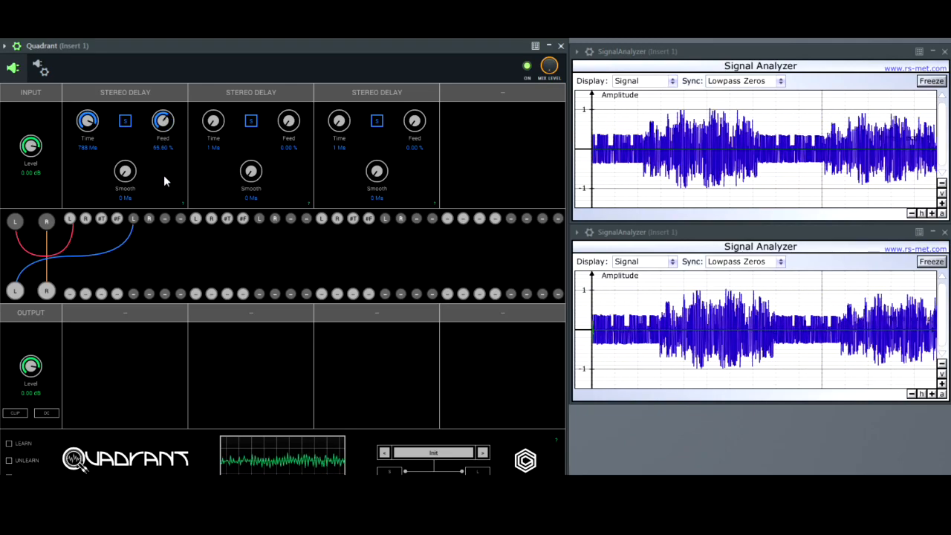
left_click_drag(168, 203, 175, 227)
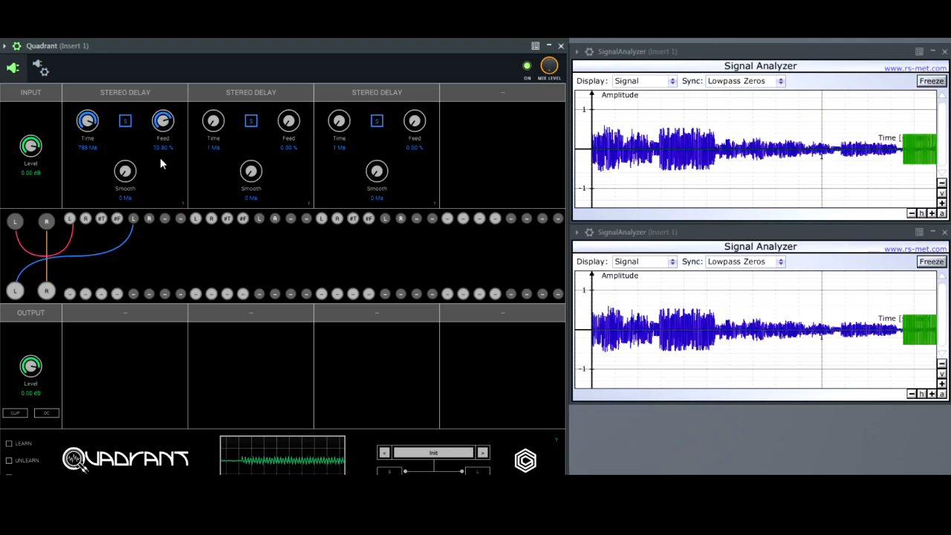
left_click_drag(94, 121, 93, 141)
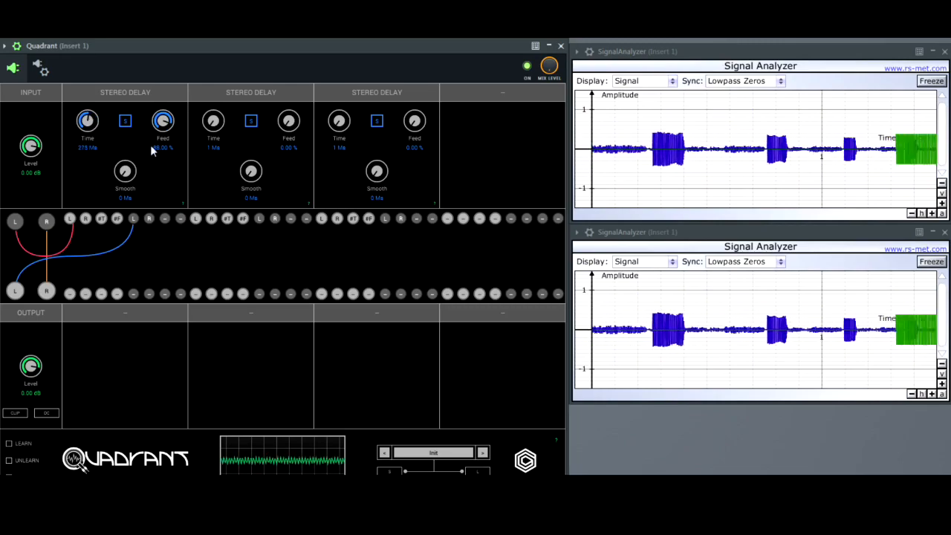
left_click_drag(163, 128, 163, 100)
left_click_drag(89, 124, 94, 101)
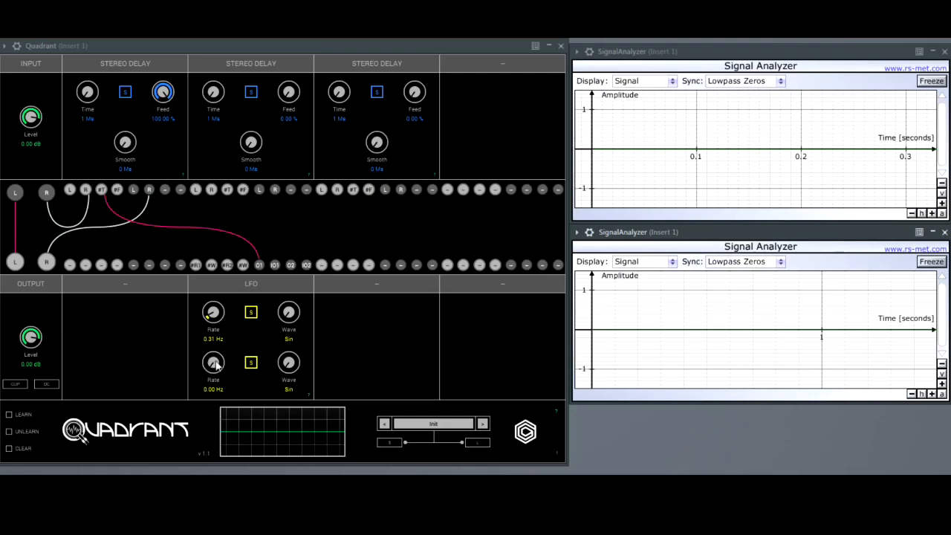
Lower the rate of the first LFO modulating the delay time to 0.16 Hz.
left_click(213, 312)
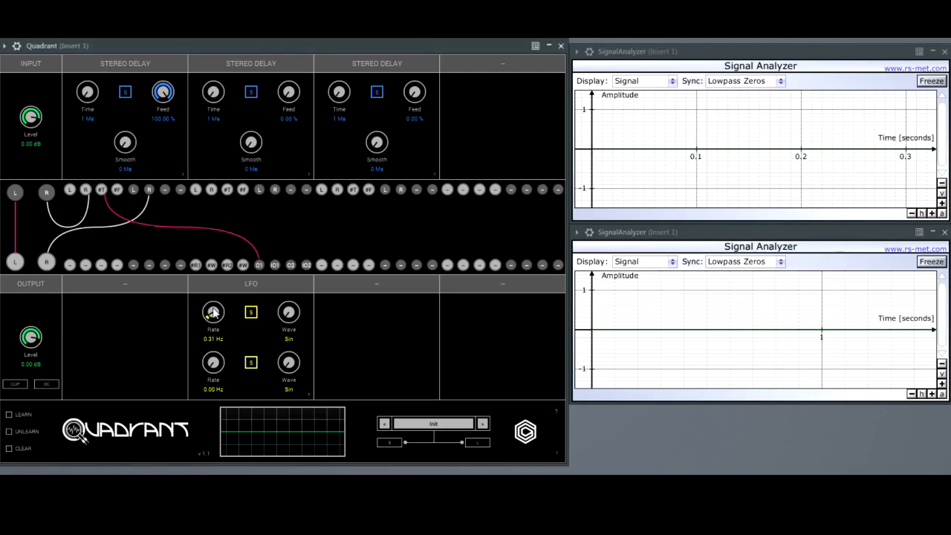
left_click_drag(213, 312, 214, 317)
left_click_drag(216, 312, 215, 311)
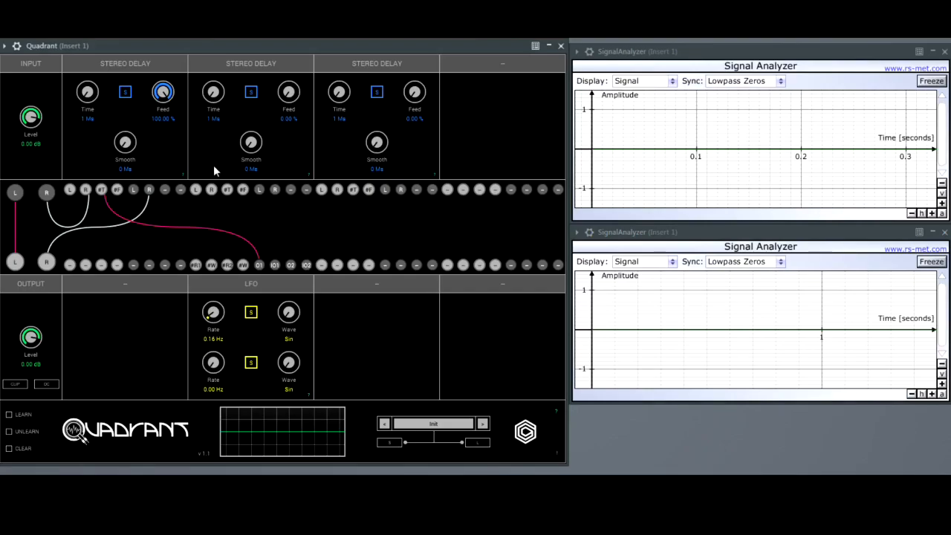
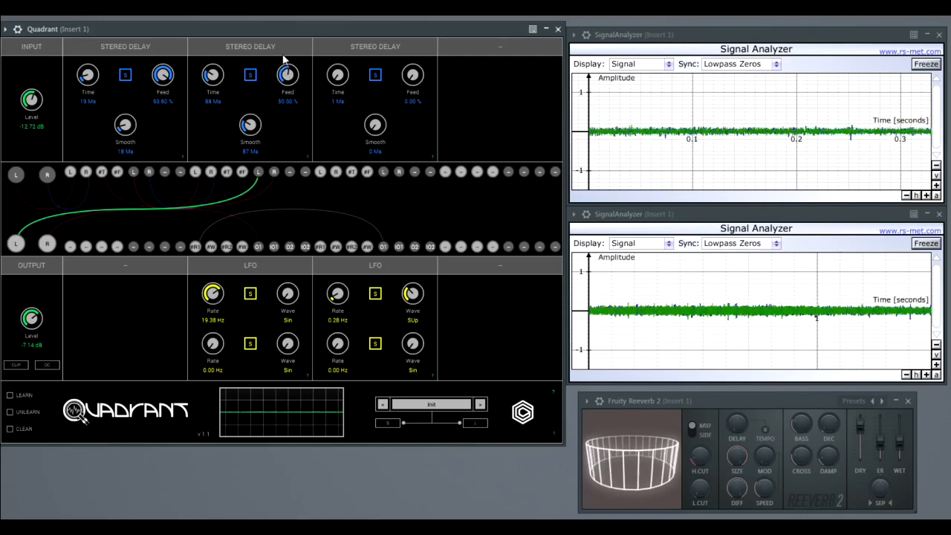
Shorten the second Stereo Delay's time to 5 ms and set the first and second LFO rates to 0.18 Hz and 0.37 Hz.
left_click_drag(211, 80, 214, 116)
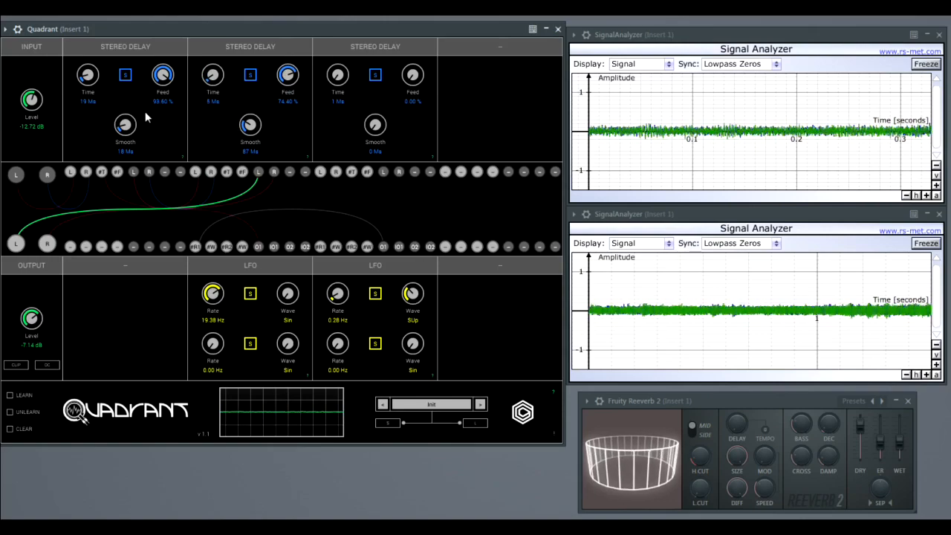
left_click_drag(339, 307, 334, 245)
left_click_drag(221, 294, 208, 385)
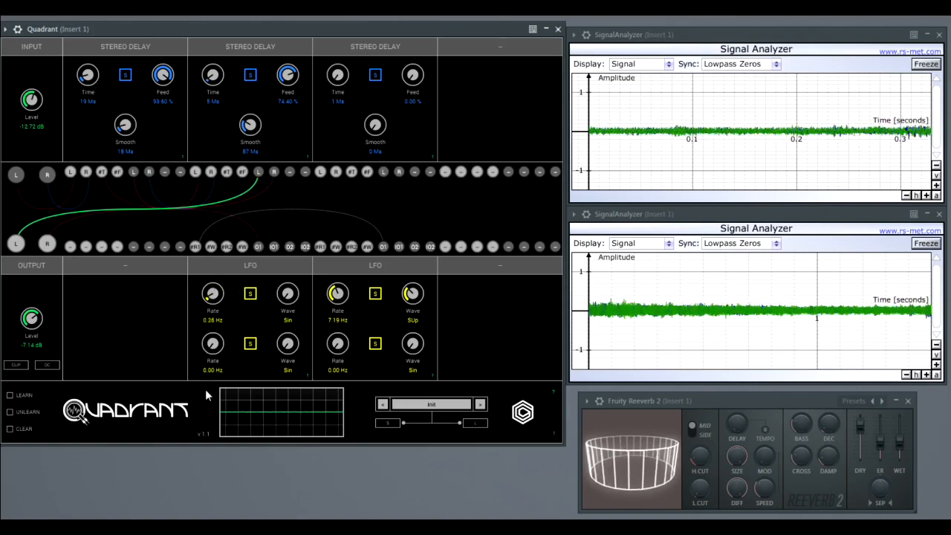
left_click_drag(342, 296, 340, 347)
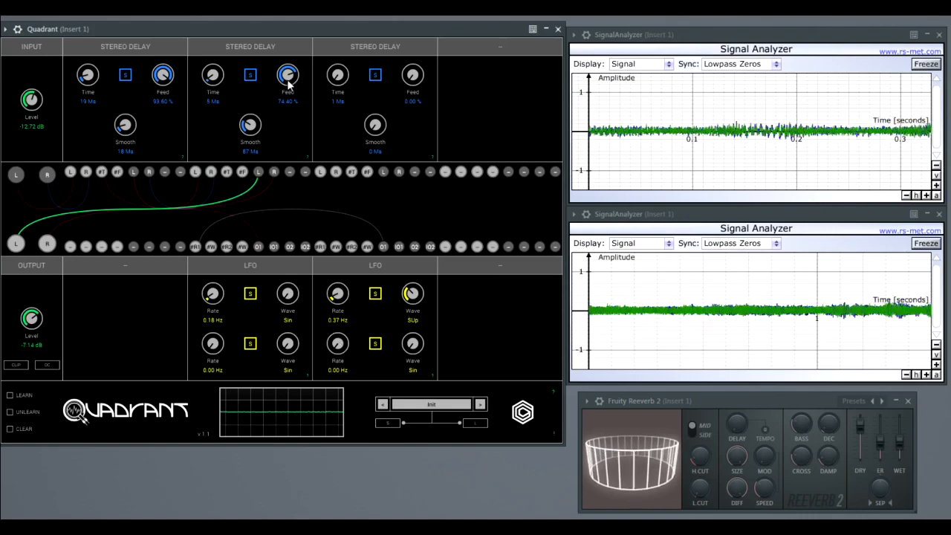
Lower the first Stereo Delay's feedback to about 69 % and the second's to 7.60 %.
left_click_drag(170, 77, 169, 112)
left_click_drag(302, 81, 274, 100)
left_click_drag(267, 139, 269, 181)
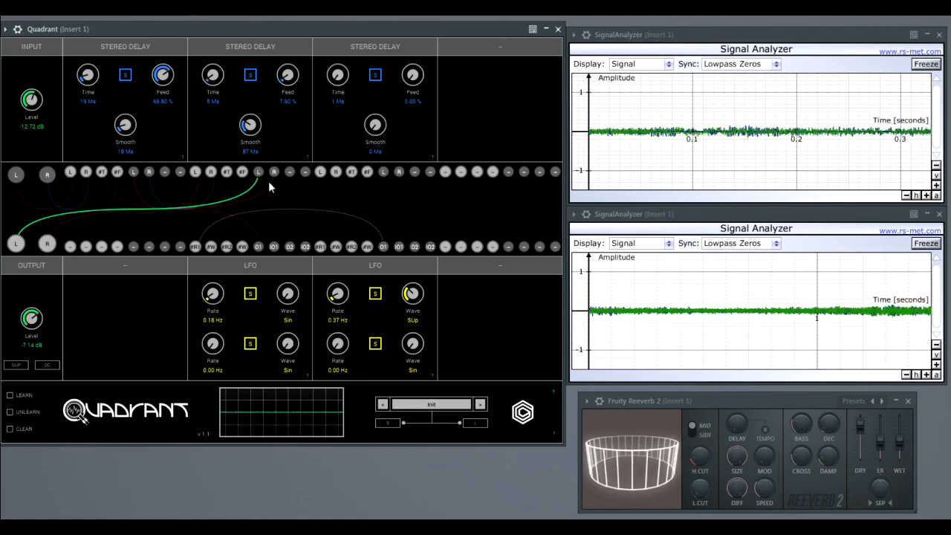
Set the first Stereo Delay to 97.80 % feedback and 3 ms time, and the second's time to 58 ms.
left_click_drag(170, 85, 175, 32)
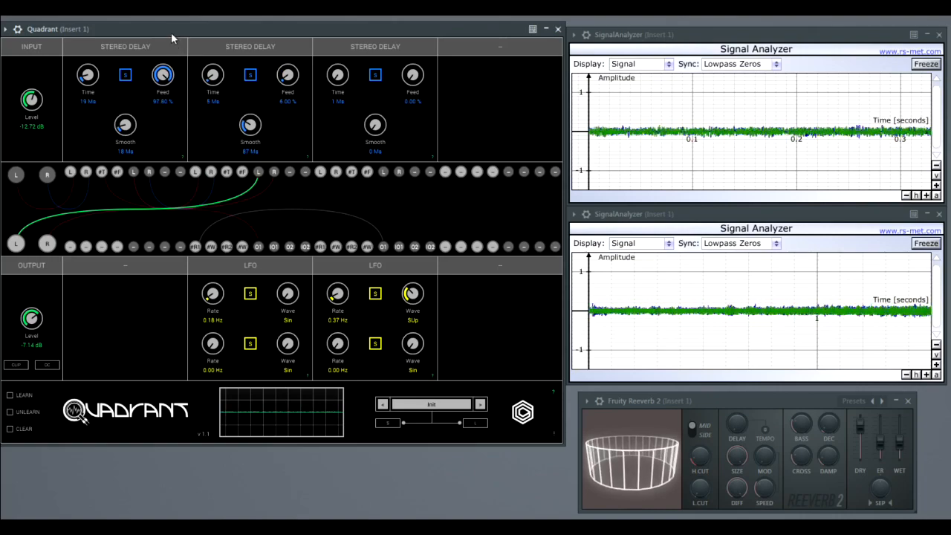
left_click_drag(215, 80, 210, 55)
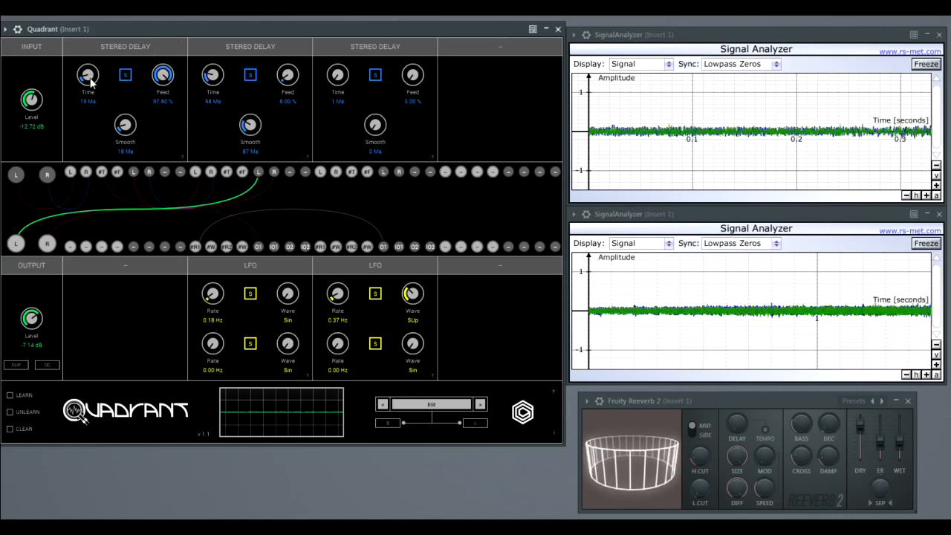
left_click_drag(90, 86, 93, 92)
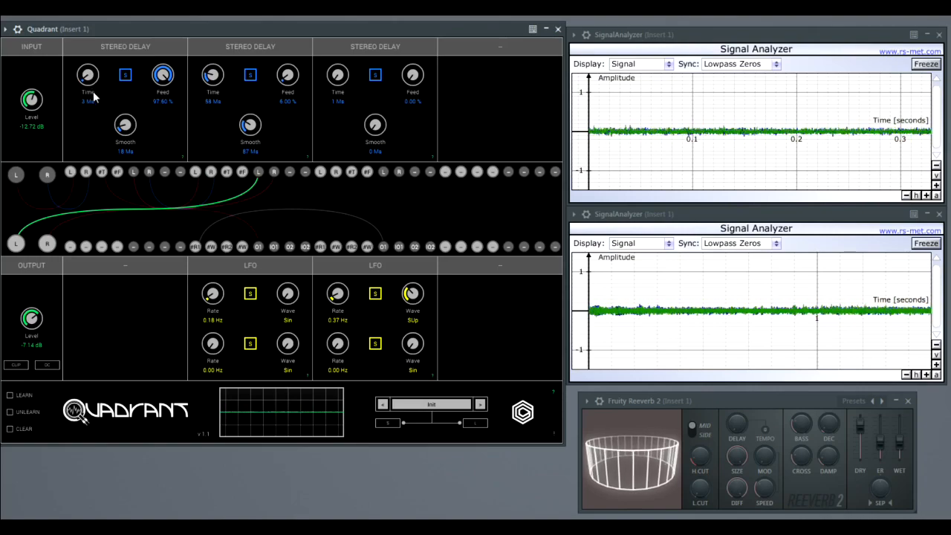
Raise the first Stereo Delay's feedback to 100.00 % and set the second to 83.20 % feedback with 4 ms time.
left_click_drag(172, 84, 218, 104)
left_click_drag(284, 85, 295, 17)
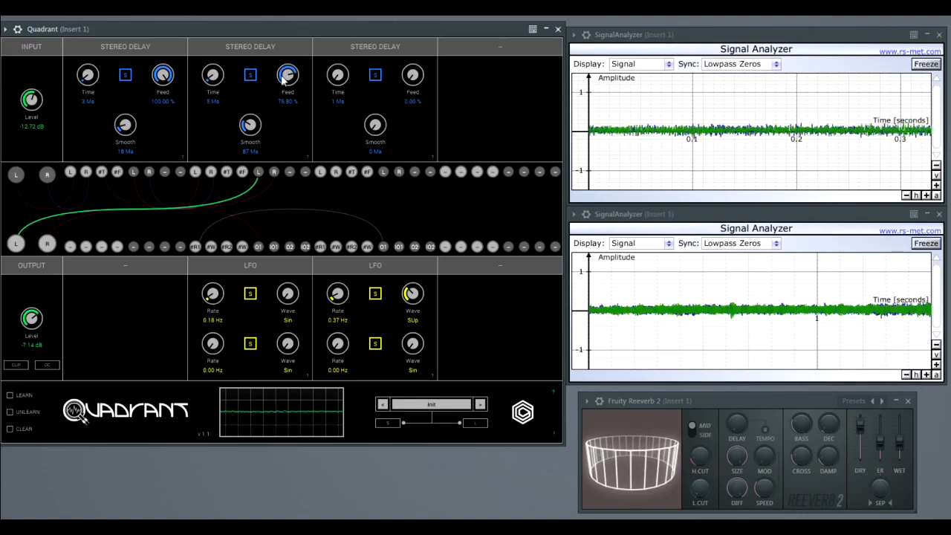
mouse_move(285, 76)
left_mouse_down()
mouse_move(285, 105)
mouse_move(287, 69)
left_mouse_up()
left_click_drag(213, 77, 214, 78)
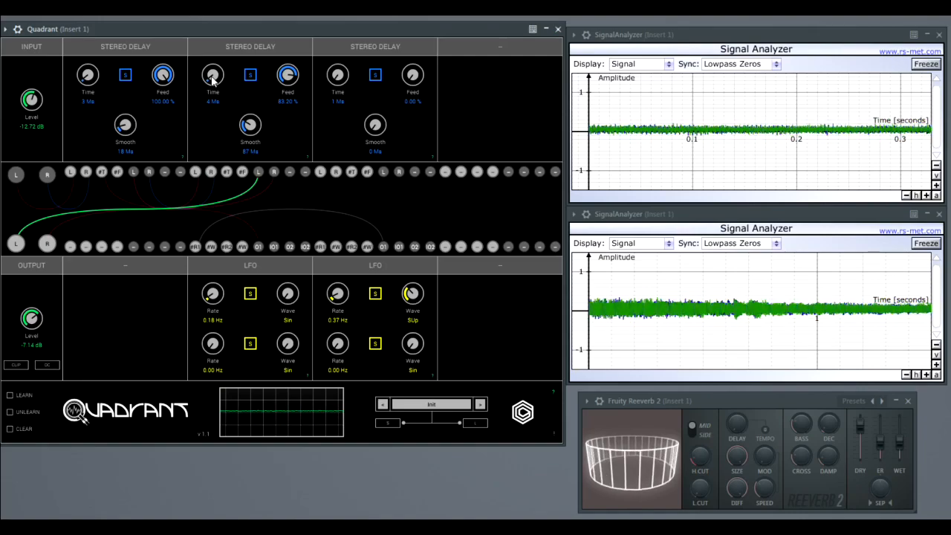
Lengthen the first Stereo Delay's time to 375 ms and its smoothing to 501 ms.
left_click_drag(88, 76, 96, 54)
left_click_drag(127, 128, 127, 30)
left_click_drag(85, 84, 93, 19)
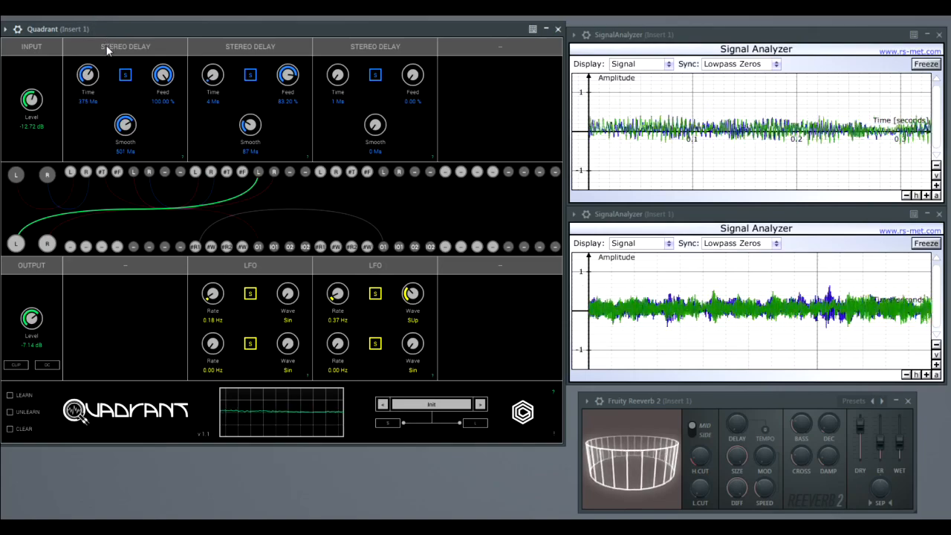
Raise the first LFO's rate to 25.09 Hz and the second's to 23.35 Hz, and return the first to 0.18 Hz.
left_click_drag(213, 298, 236, 185)
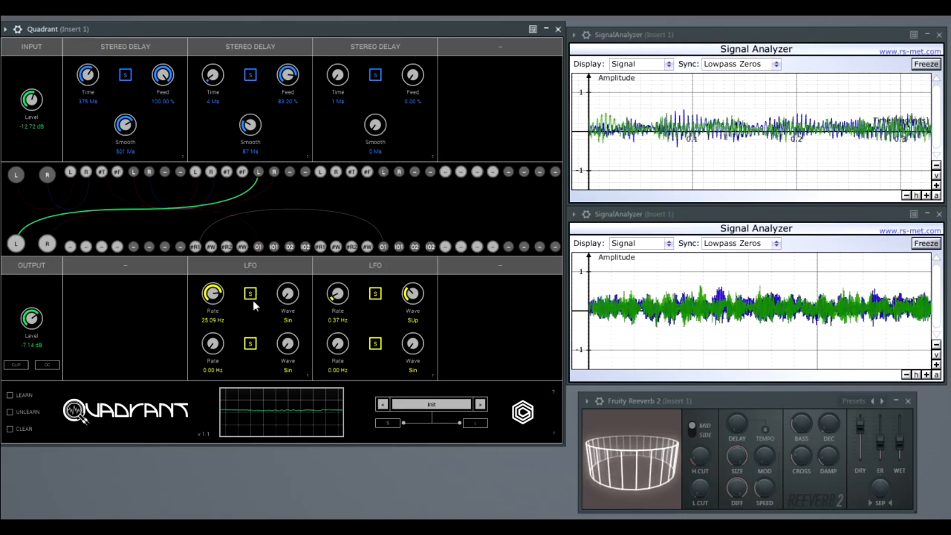
left_click_drag(341, 297, 357, 187)
left_click_drag(211, 293, 200, 399)
Lower the second Stereo Delay's feedback to 4.00 %, shorten its time to 1 ms, and bring the feedback up to 28.60 %.
left_click_drag(282, 87, 279, 166)
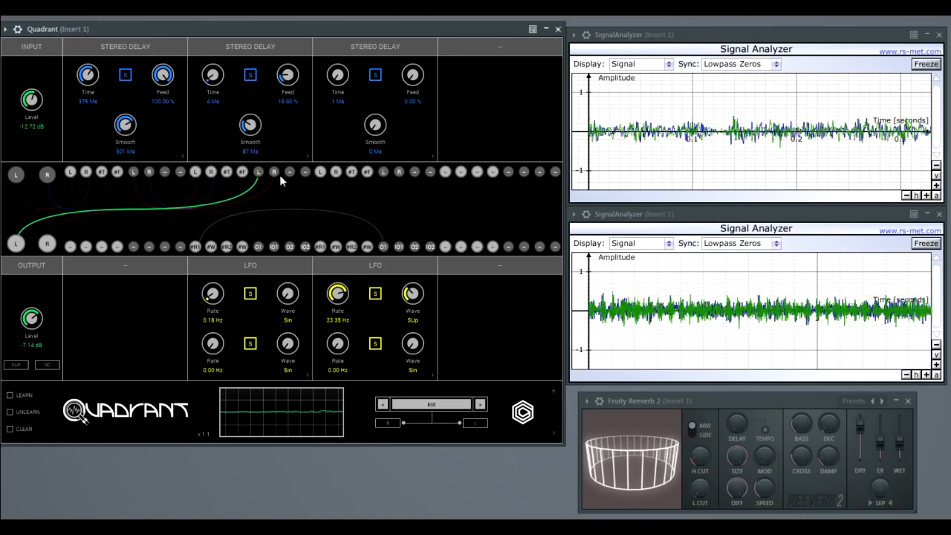
left_click_drag(284, 76, 289, 112)
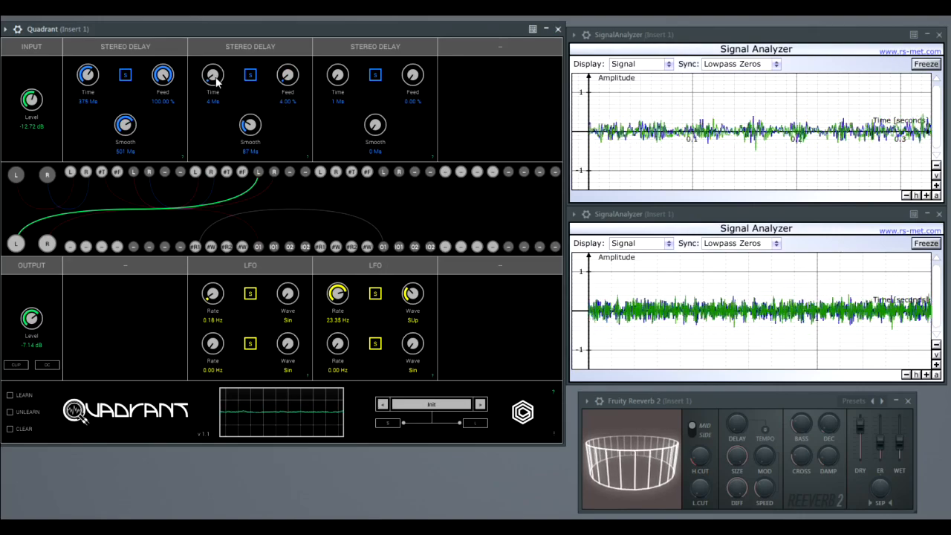
left_click_drag(214, 80, 215, 84)
mouse_move(288, 75)
left_mouse_down()
mouse_move(286, 55)
mouse_move(286, 68)
left_mouse_up()
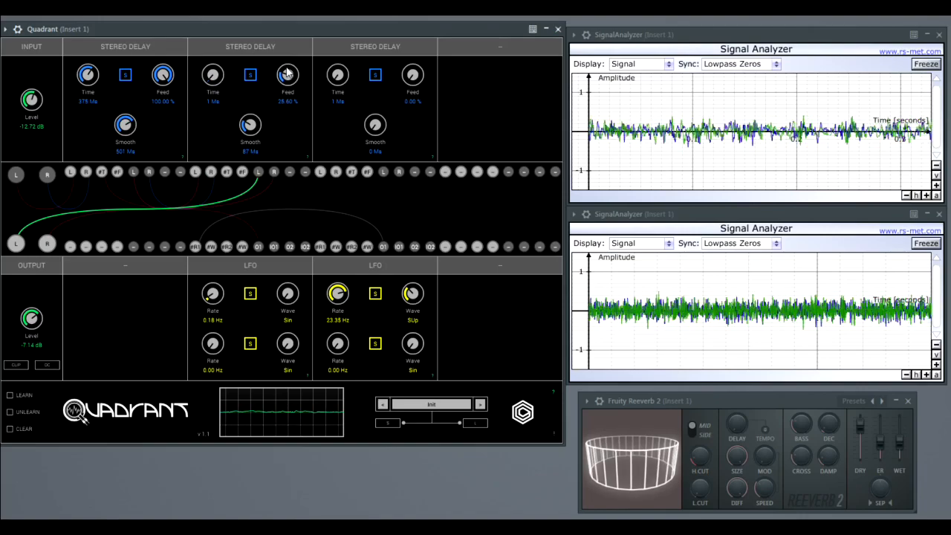
Set the first Stereo Delay to 49.20 % feedback, 534 ms time and 129 ms smoothing.
left_click_drag(170, 68, 151, 154)
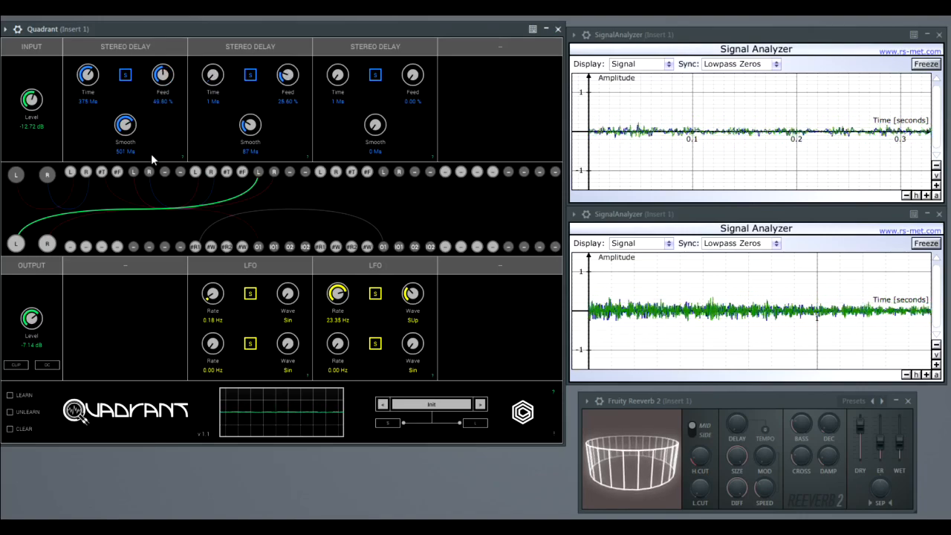
left_click_drag(95, 100, 94, 64)
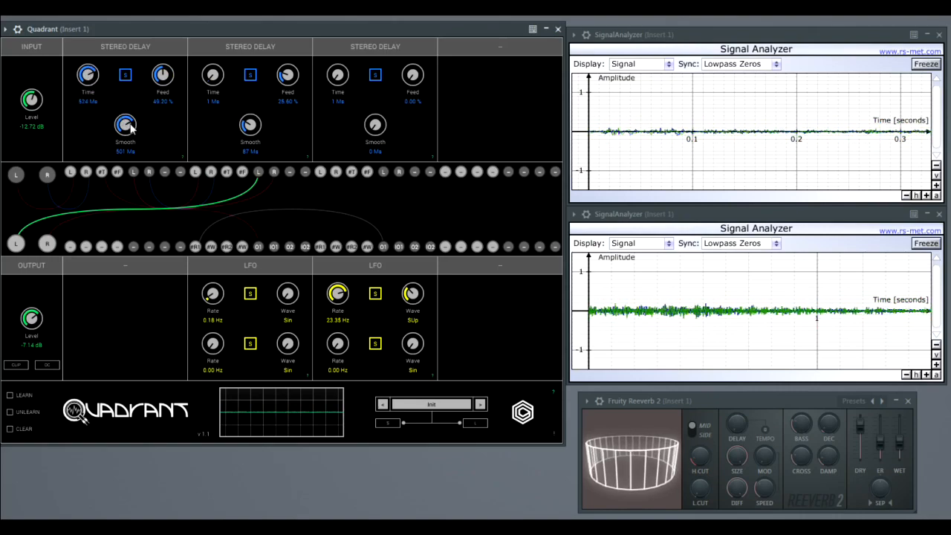
left_click_drag(131, 128, 125, 177)
Raise the second Stereo Delay's smoothing to 698 ms and shorten the first's time to 208 ms and on down to 1 ms.
left_click_drag(247, 130, 256, 69)
left_click_drag(90, 78, 83, 102)
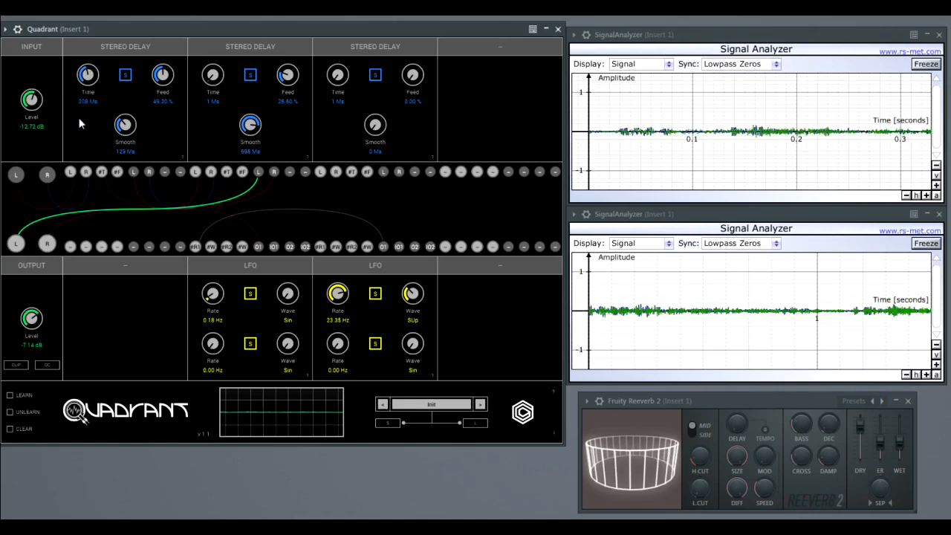
left_click_drag(88, 75, 98, 132)
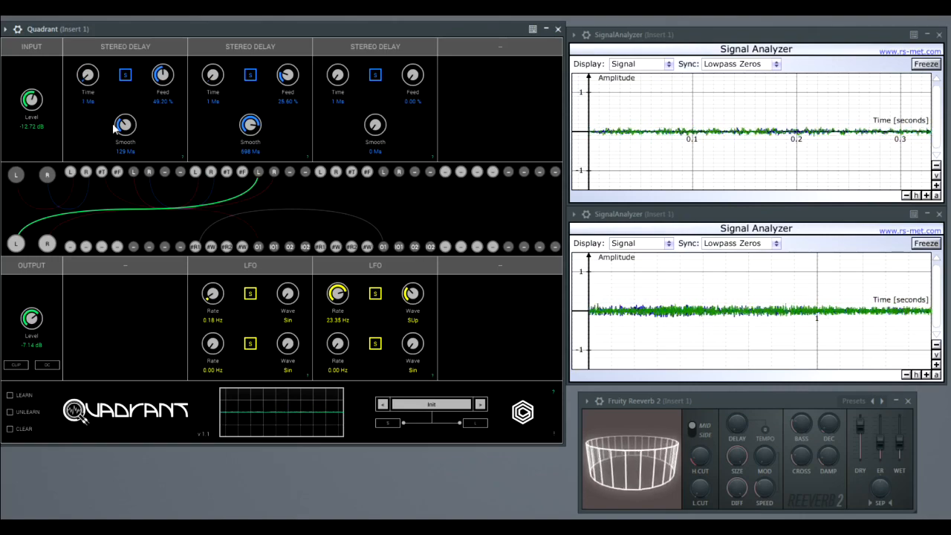
Raise the first Stereo Delay's feedback to 96.80 %, reduce it to 0.00 %, and raise the second's feedback to 100.00 %.
left_click_drag(162, 74, 173, 15)
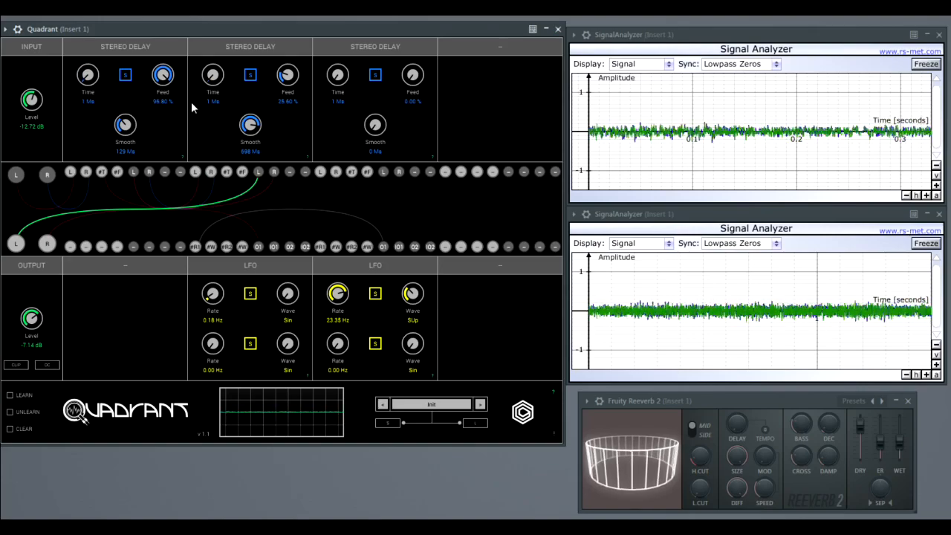
left_click_drag(166, 69, 158, 92)
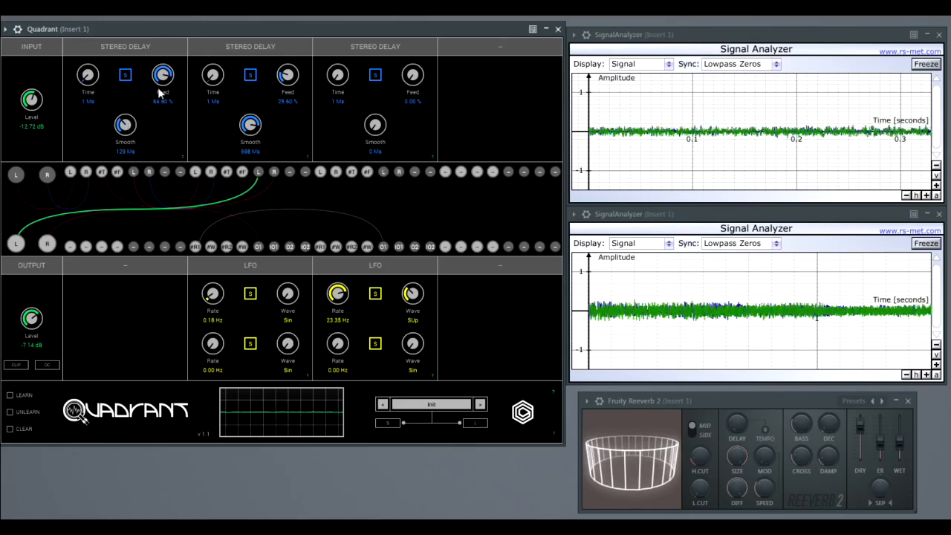
left_click_drag(163, 73, 187, 274)
left_click_drag(286, 78, 268, 2)
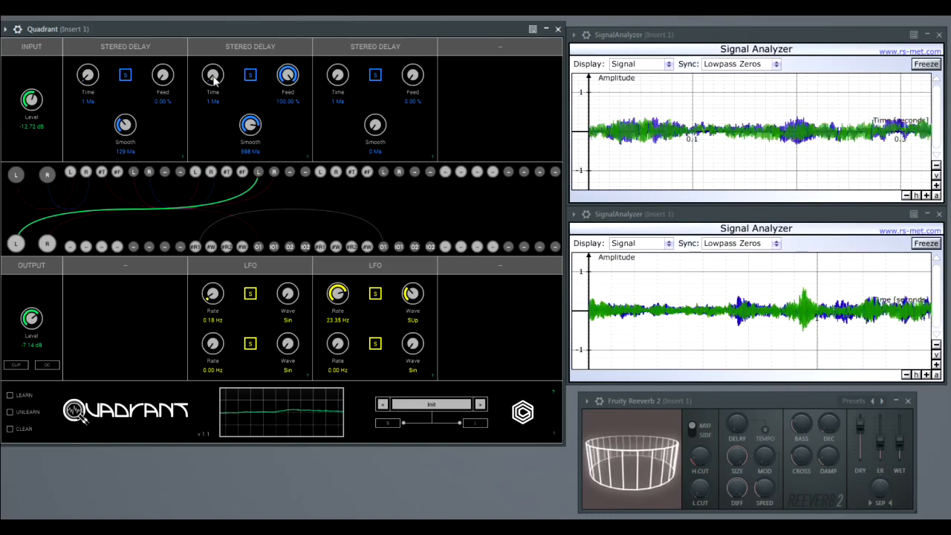
Set the first Stereo Delay to 8 ms time and 43.00 % feedback, and the second's time to 12 ms.
left_click_drag(89, 76, 87, 67)
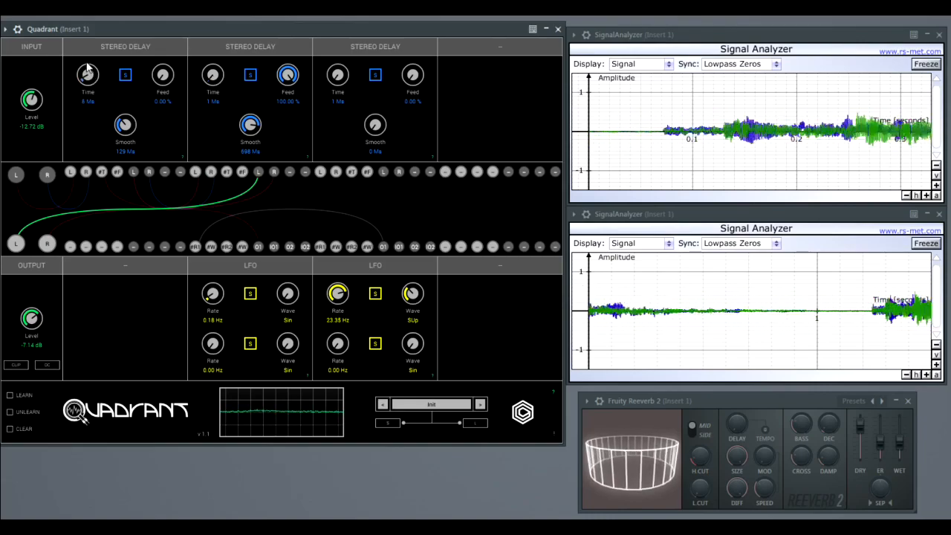
left_click_drag(164, 78, 161, 29)
left_click_drag(220, 74, 210, 66)
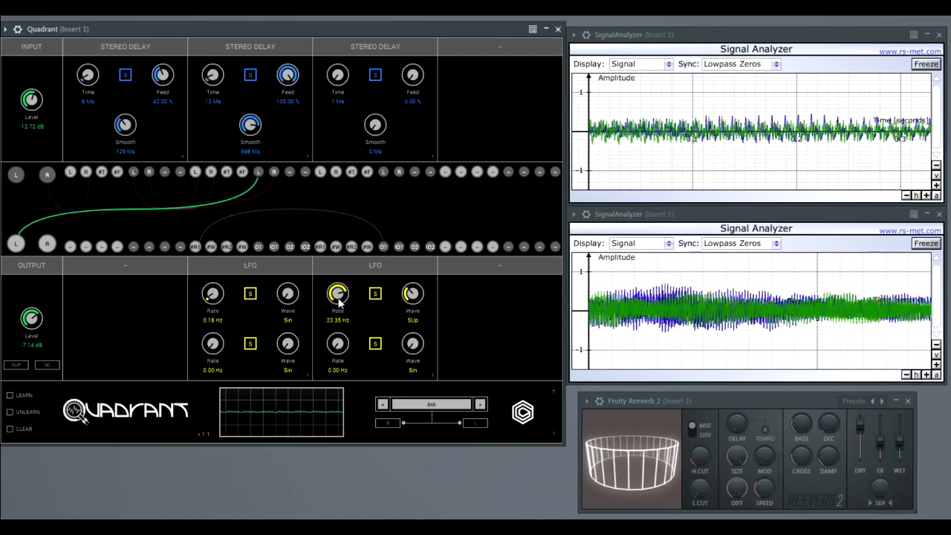
Lower the second LFO's rate to 0.43 Hz and raise the first LFO's rate.
left_click_drag(340, 295, 338, 370)
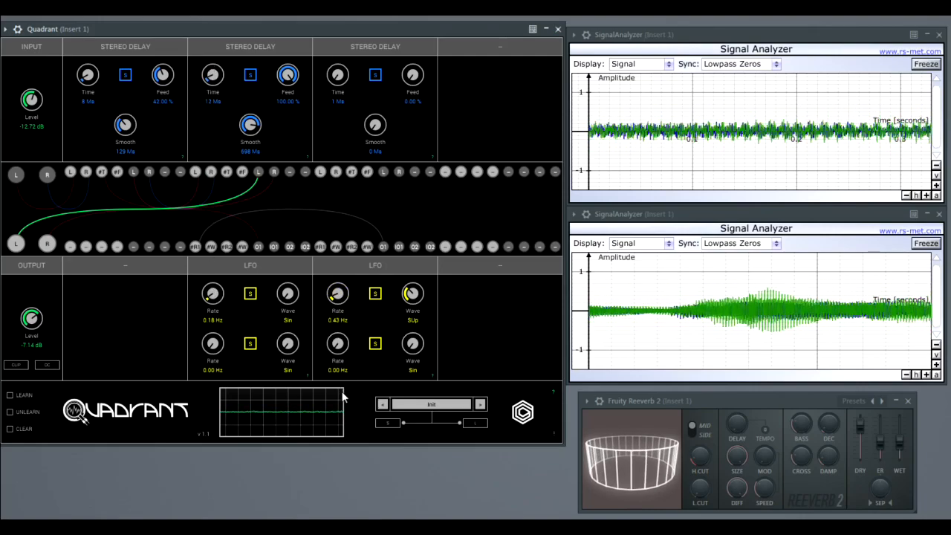
left_click_drag(212, 296, 204, 250)
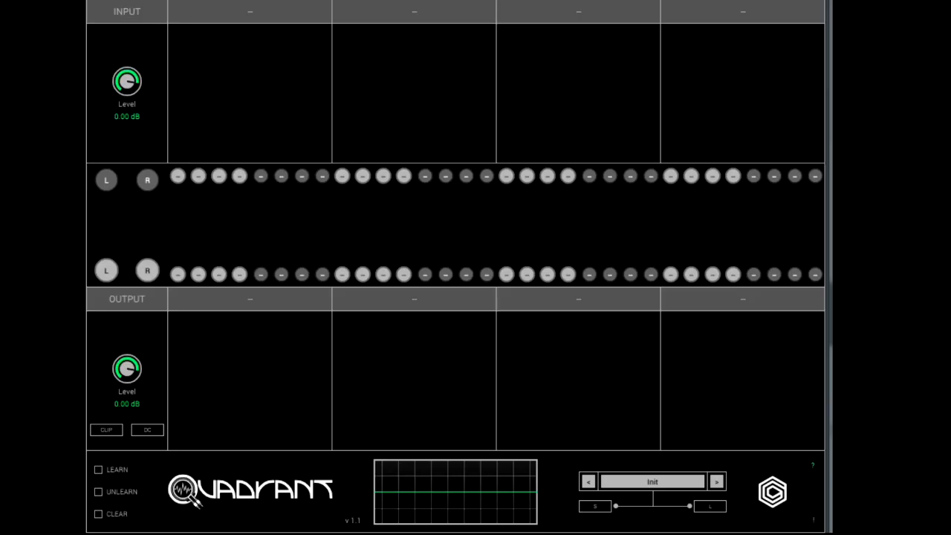
Load a Noise module into the first upper slot of the empty patch.
left_click(245, 13)
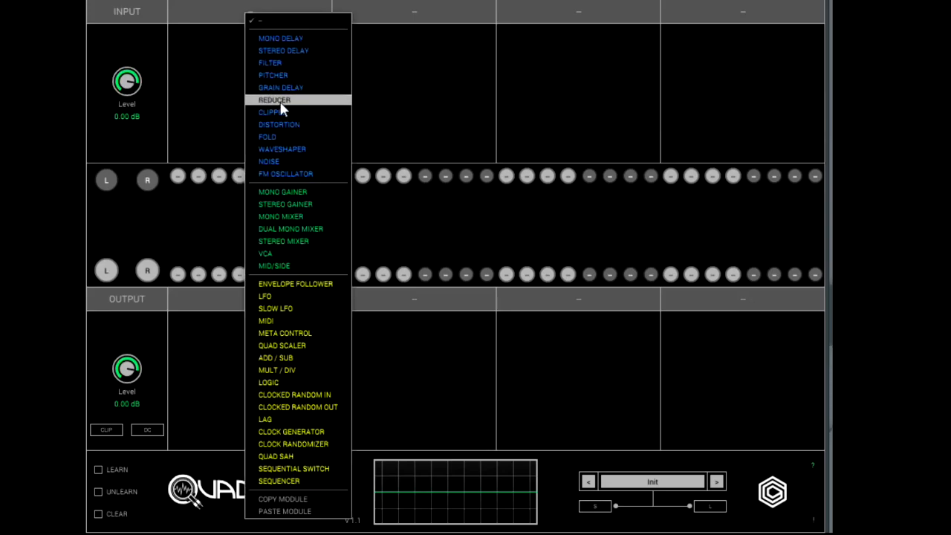
left_click(272, 165)
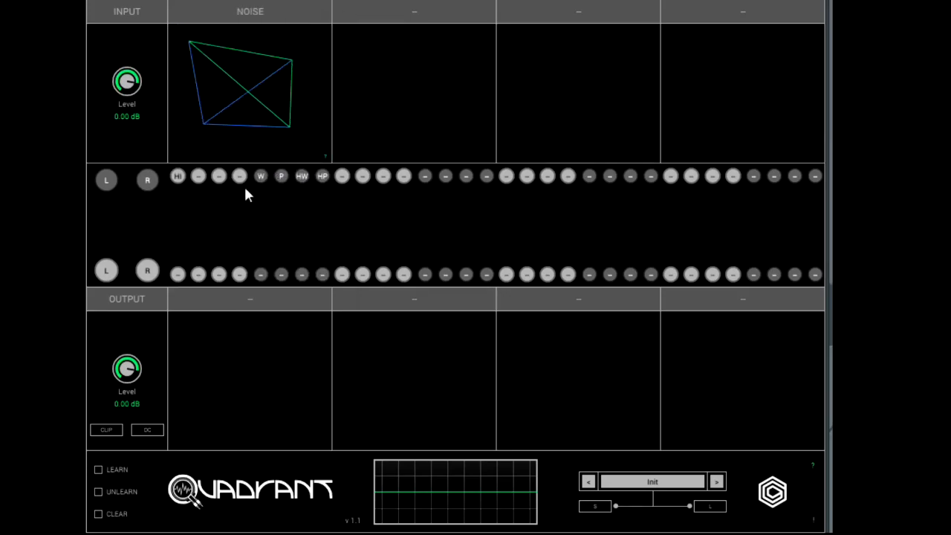
Audition the Noise module's W and P outputs in turn on the left main output, unpatching each one.
left_click(106, 270)
left_click(261, 176)
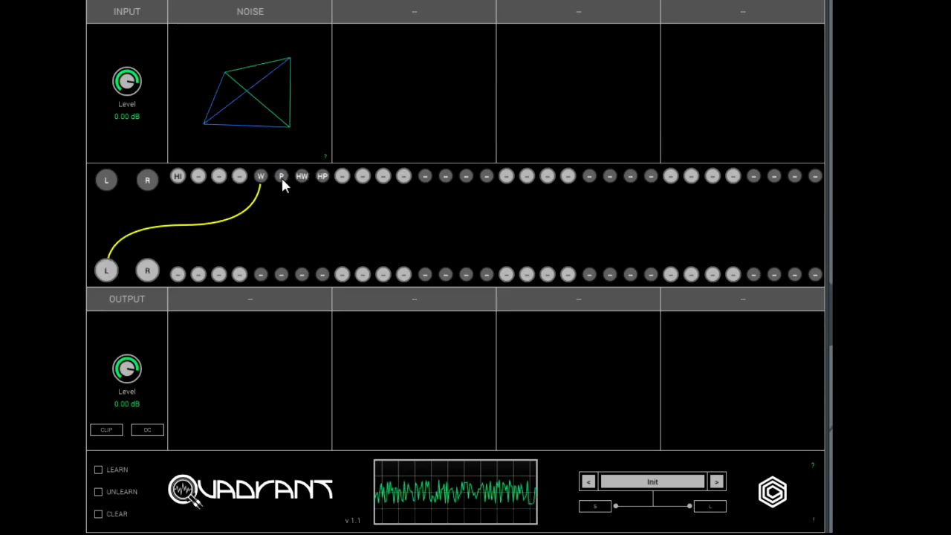
left_click(106, 270)
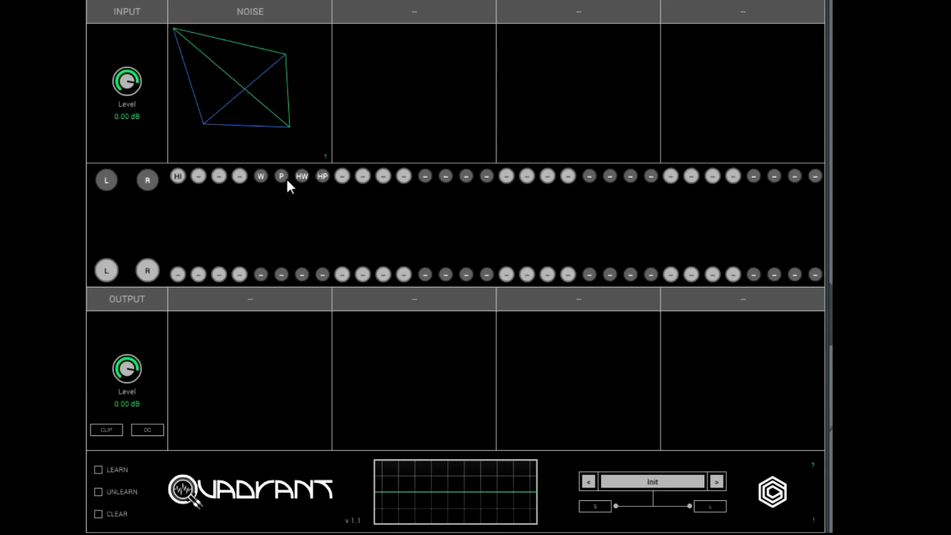
left_click(108, 272)
left_click_drag(110, 270, 110, 270)
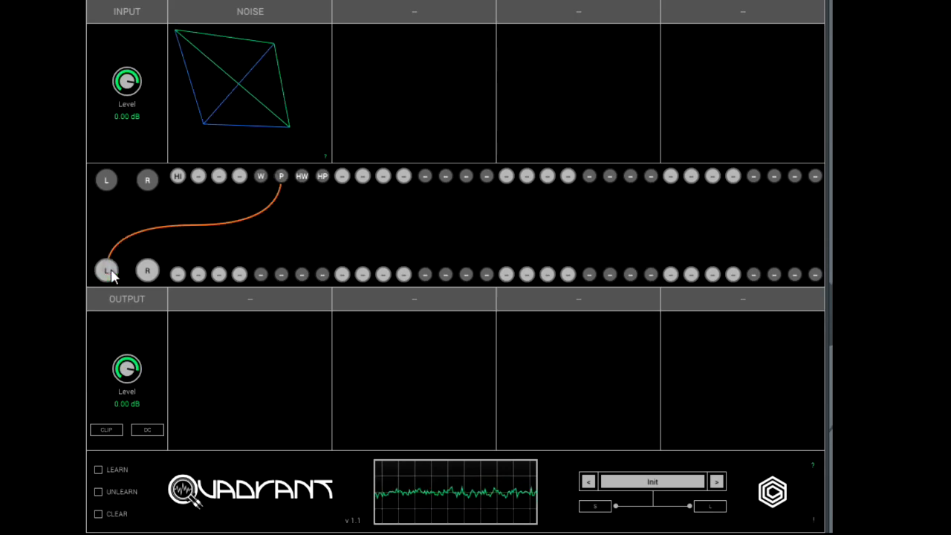
left_click(110, 272)
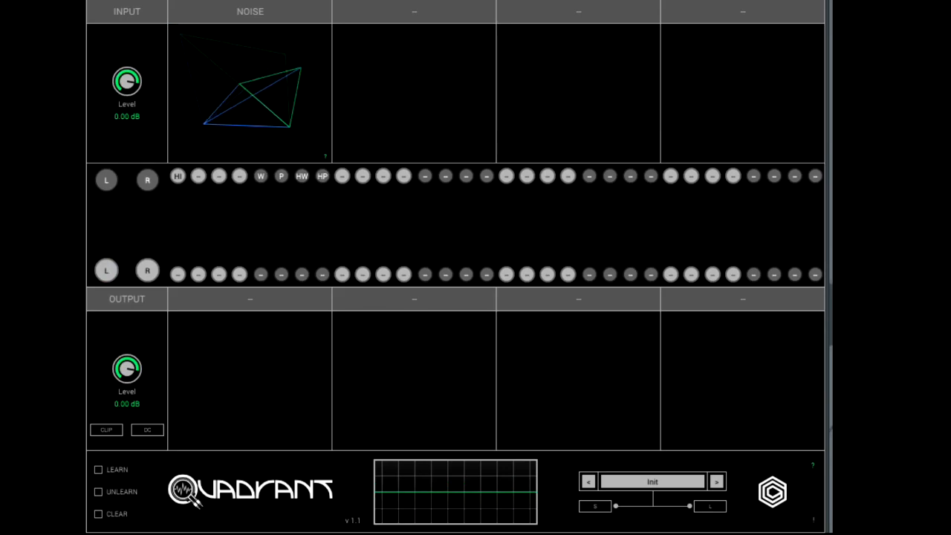
Load a VCA into the first lower slot and patch the Noise module's W and P outputs to its L and R inputs.
left_click(252, 300)
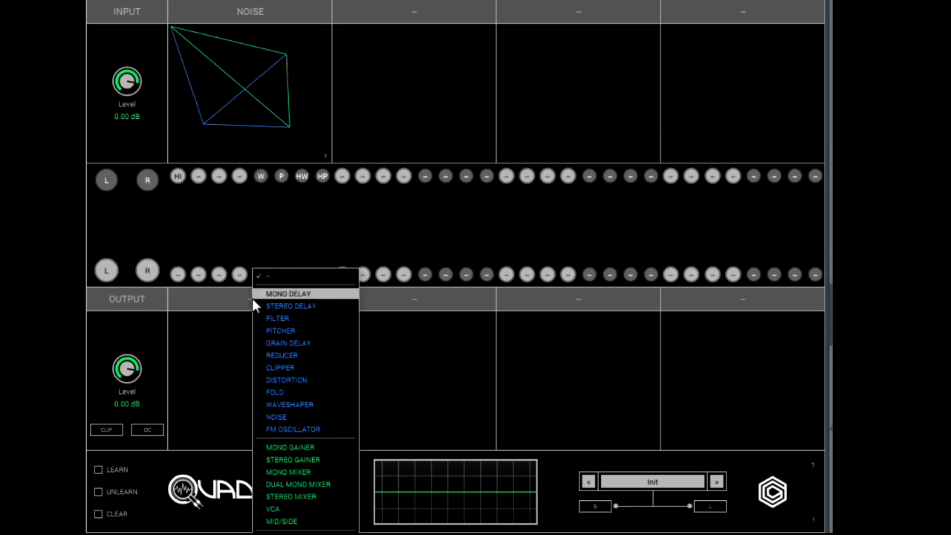
left_click(275, 508)
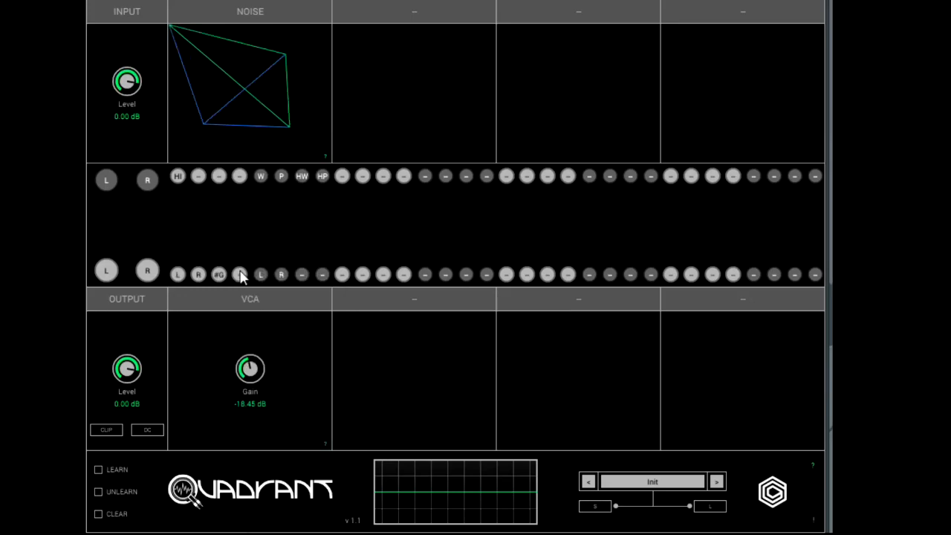
left_click(177, 275)
left_click(260, 176)
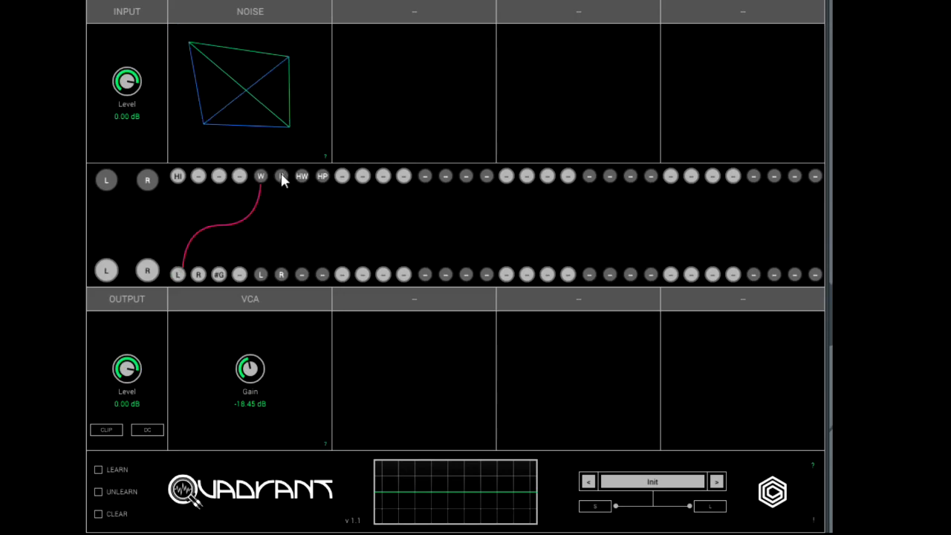
left_click_drag(200, 280, 201, 280)
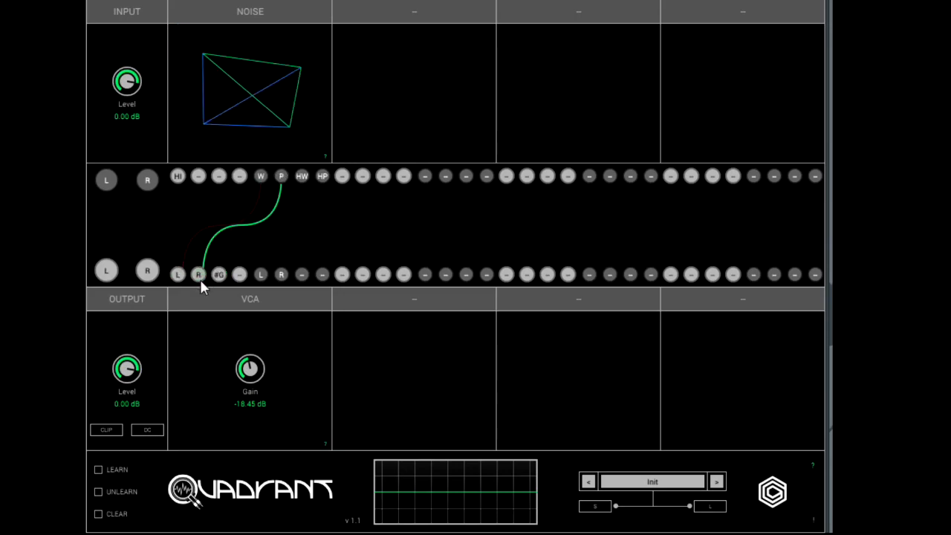
Audition the VCA's L and R outputs on the main outputs, setting its gain to -18.01 dB and unpatching both.
left_click_drag(259, 269, 105, 271)
left_click_drag(282, 275, 148, 273)
mouse_move(248, 371)
left_mouse_down()
mouse_move(248, 256)
mouse_move(253, 448)
left_mouse_up()
mouse_move(229, 380)
left_mouse_down()
mouse_move(227, 335)
mouse_move(229, 369)
left_mouse_up()
left_click(147, 274)
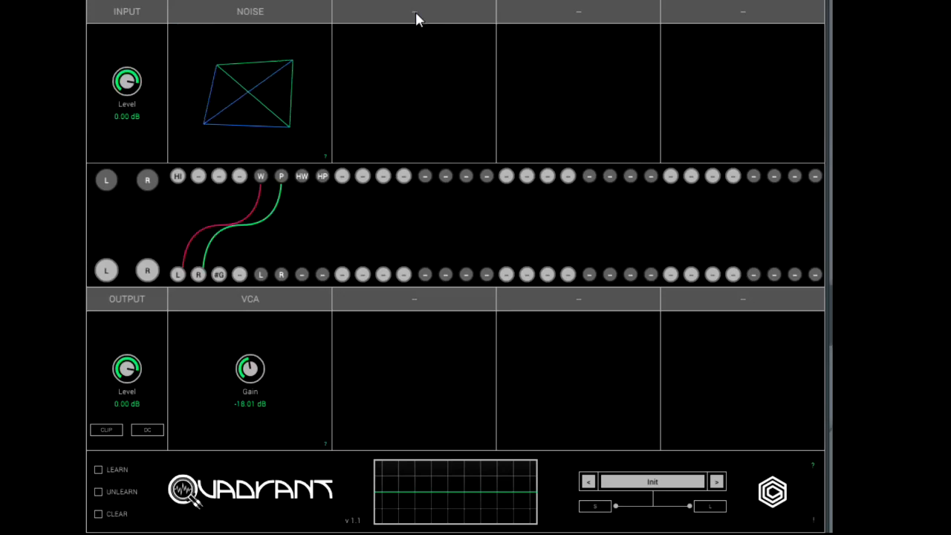
Load a Filter into the second upper slot and patch the VCA's L and R outputs to its L and R inputs.
left_click(416, 11)
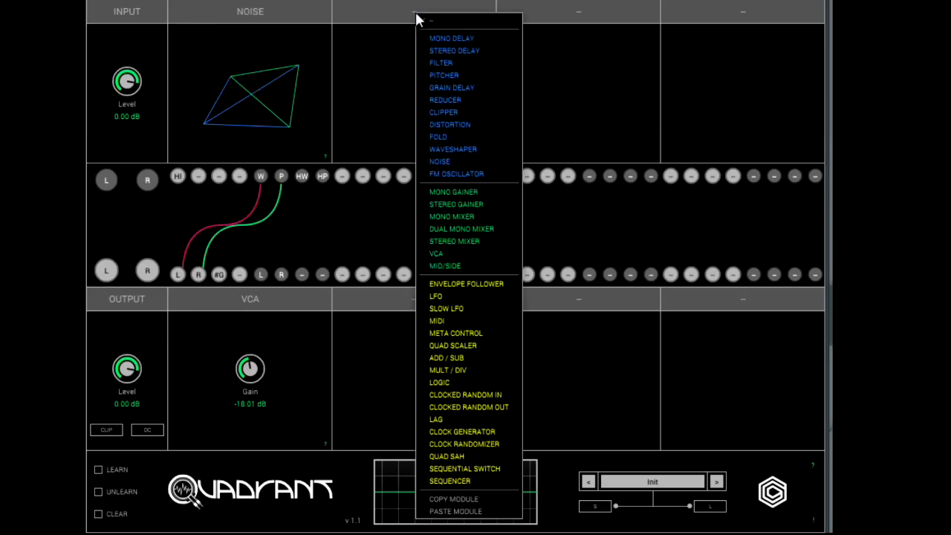
left_click(443, 63)
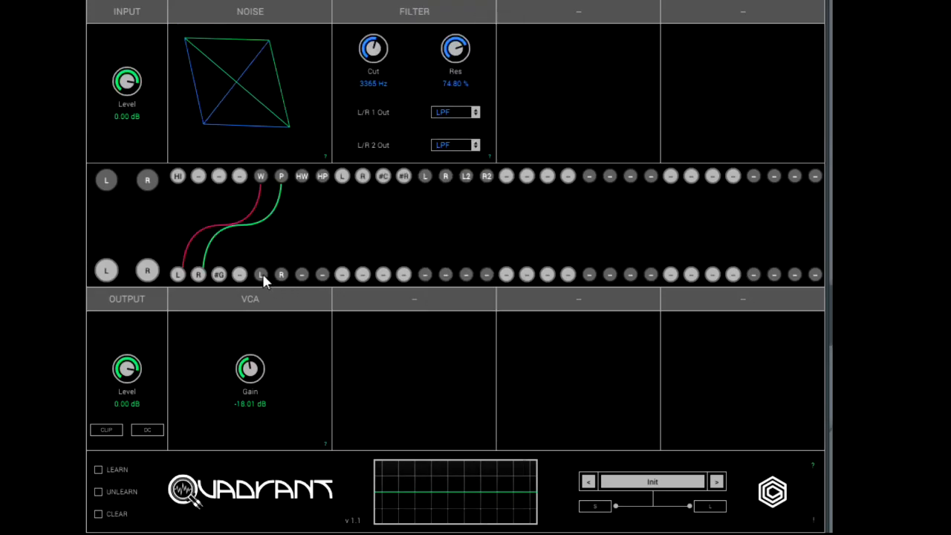
left_click_drag(262, 273, 342, 178)
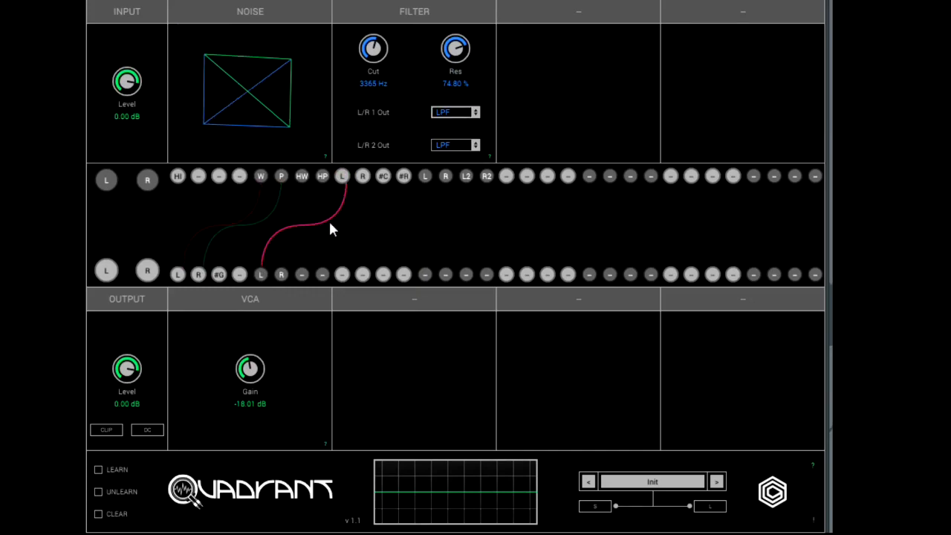
left_click(364, 178)
Audition the Filter on the main outputs with cutoff at 2223 Hz and resonance at 10.00 %, and unpatch it from them.
left_click_drag(236, 207, 110, 272)
left_click_drag(446, 179, 151, 274)
left_click_drag(373, 56, 375, 123)
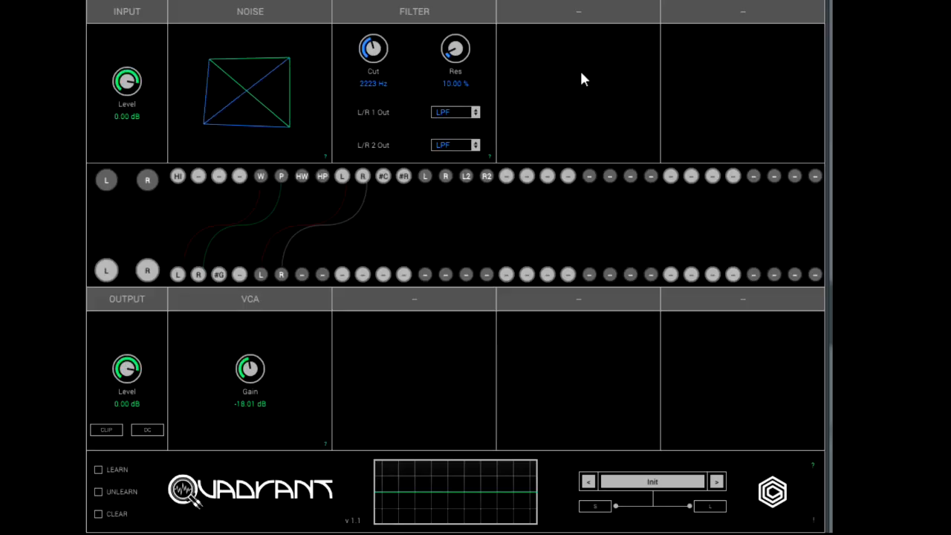
Load a Stereo Delay into the third upper slot and patch the Filter's L and R outputs to its L and R inputs.
left_click(580, 14)
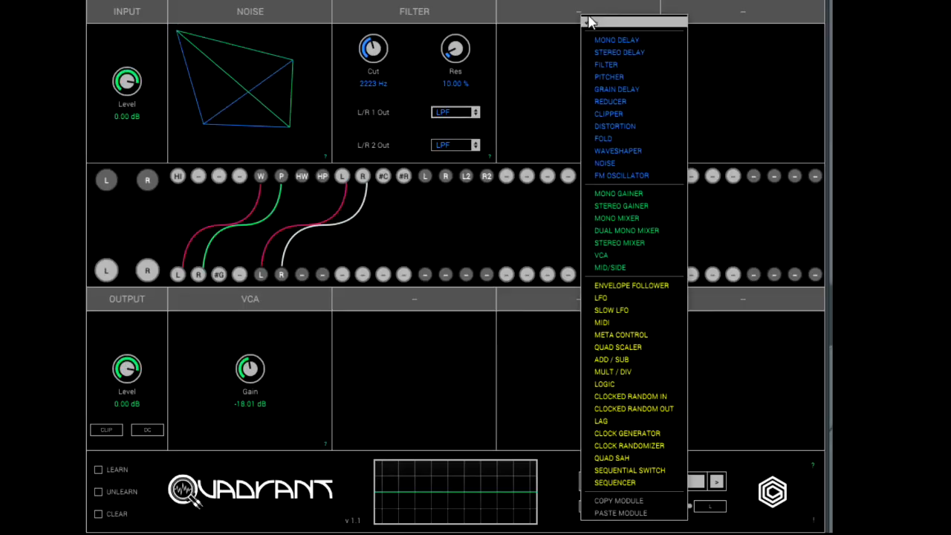
left_click(633, 52)
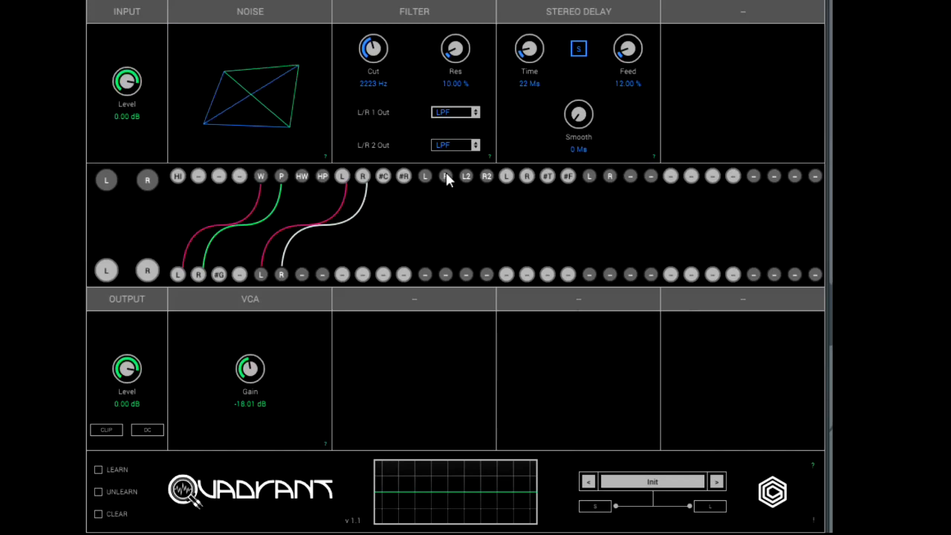
left_click_drag(521, 186, 433, 176)
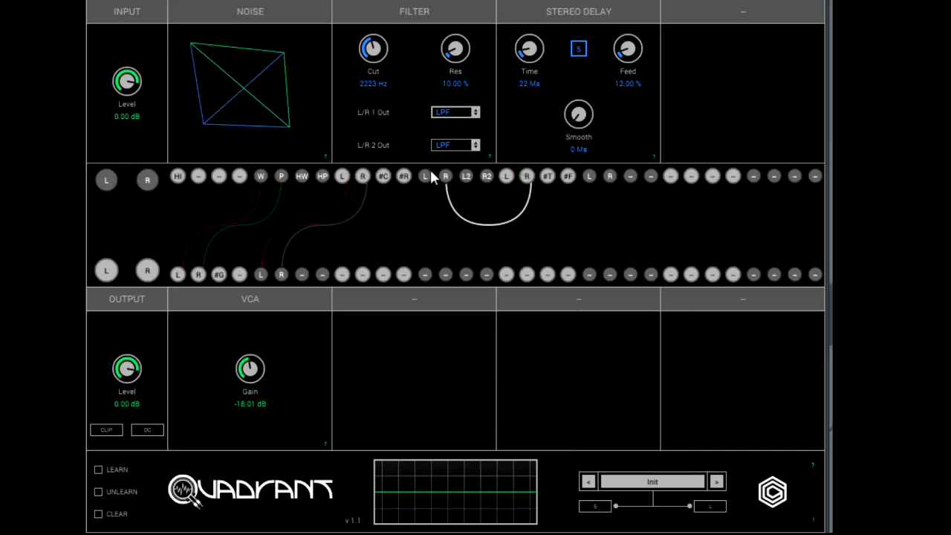
left_click_drag(509, 178, 510, 178)
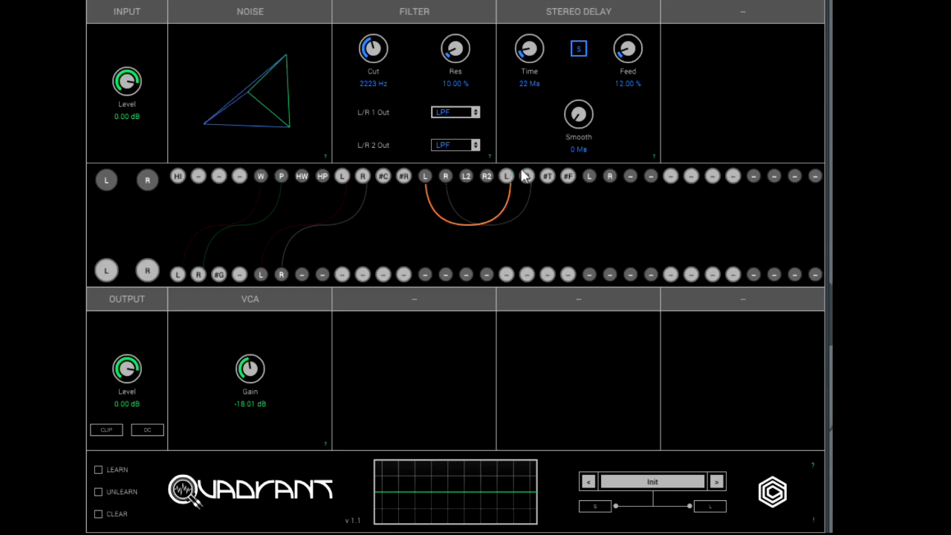
Patch the Stereo Delay's outputs to the main L and R outputs and set its feedback to 64.00 % and time to 100 ms.
left_click_drag(106, 271, 150, 275)
left_click_drag(631, 46, 636, 0)
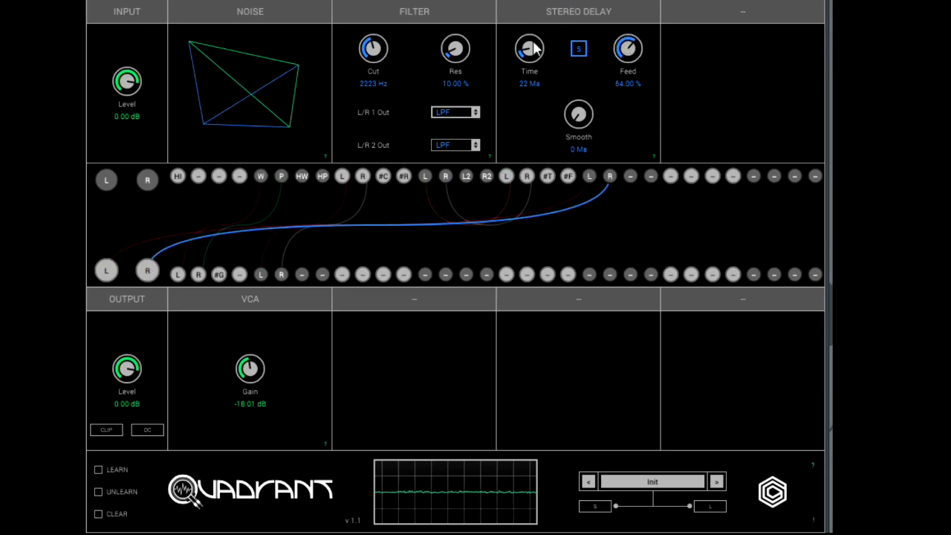
left_click_drag(530, 49, 534, 0)
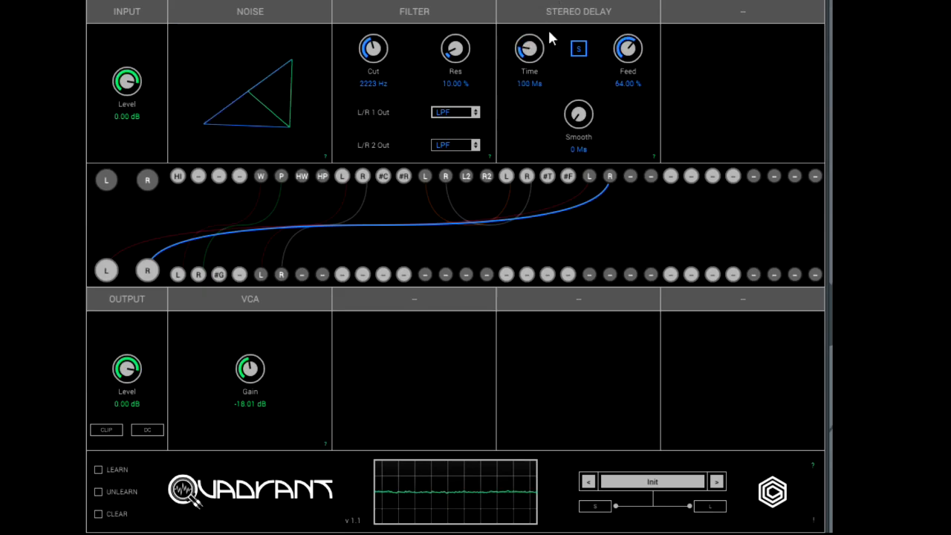
Set the Stereo Delay to 4 ms with 84.40 % feedback, and the Filter to 2031 Hz cutoff with 45.60 % resonance.
left_click_drag(625, 54, 637, 15)
mouse_move(374, 52)
left_mouse_down()
mouse_move(386, 7)
mouse_move(383, 46)
left_mouse_up()
left_click_drag(452, 64, 454, 38)
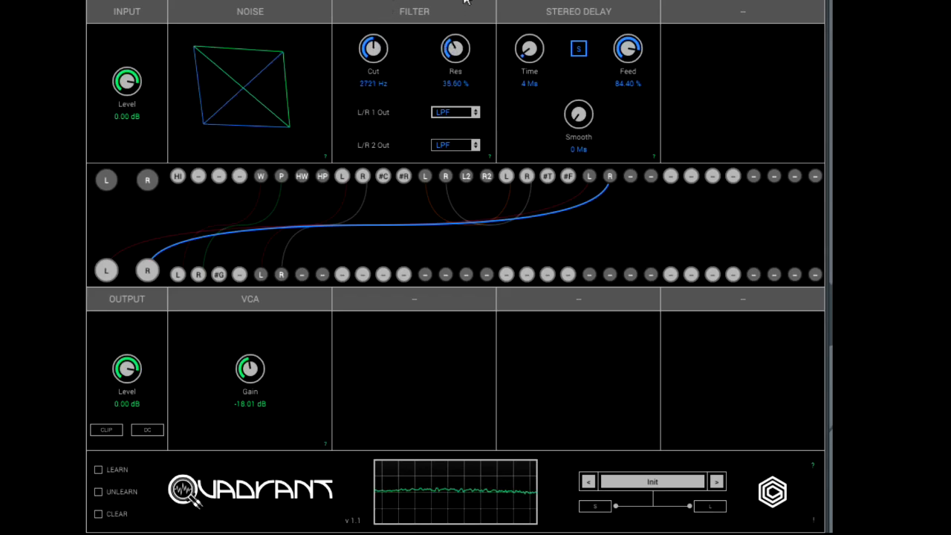
left_click_drag(380, 52, 367, 72)
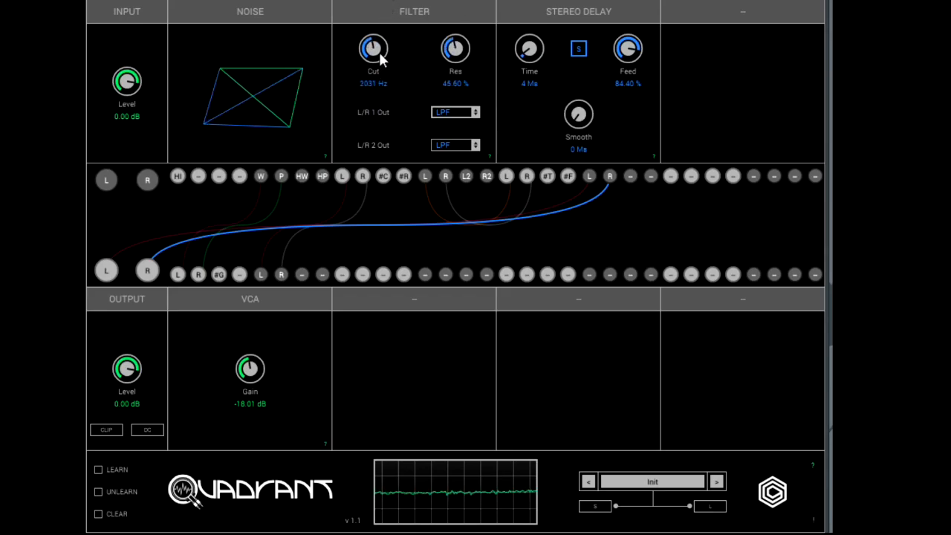
Set the VCA gain to -16.91 dB and the delay to 16 ms with 55.60 % feedback, and unpatch both main outputs.
left_click_drag(250, 372, 221, 410)
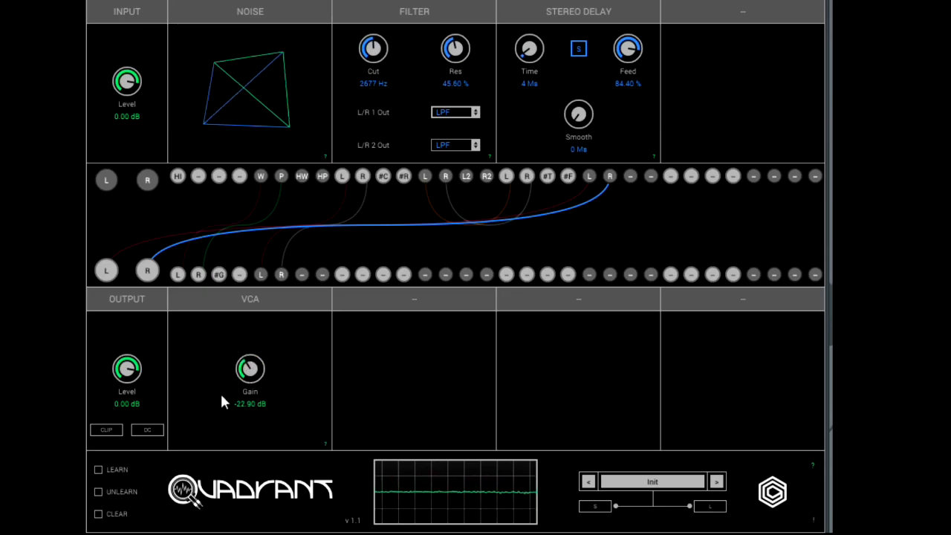
left_click_drag(222, 375, 220, 370)
left_click_drag(626, 49, 613, 108)
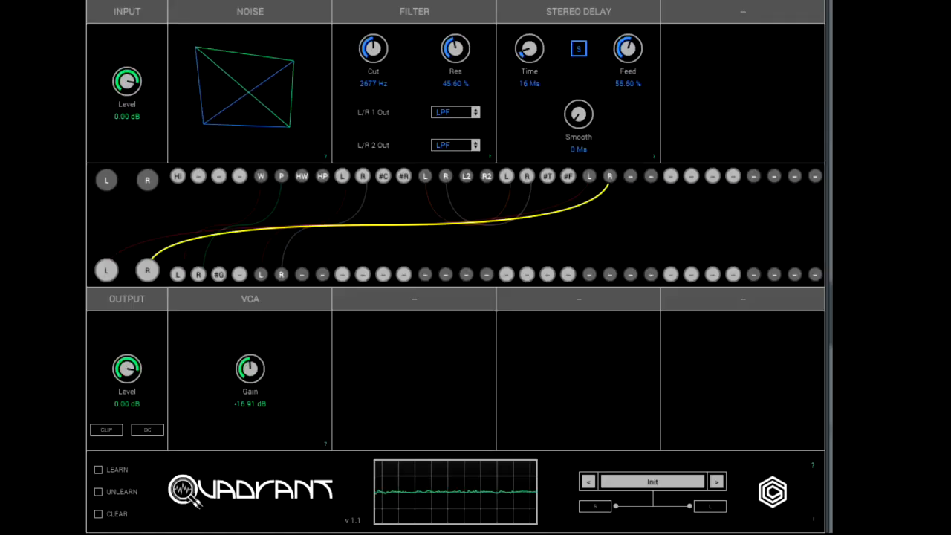
left_click(147, 272)
left_click(110, 271)
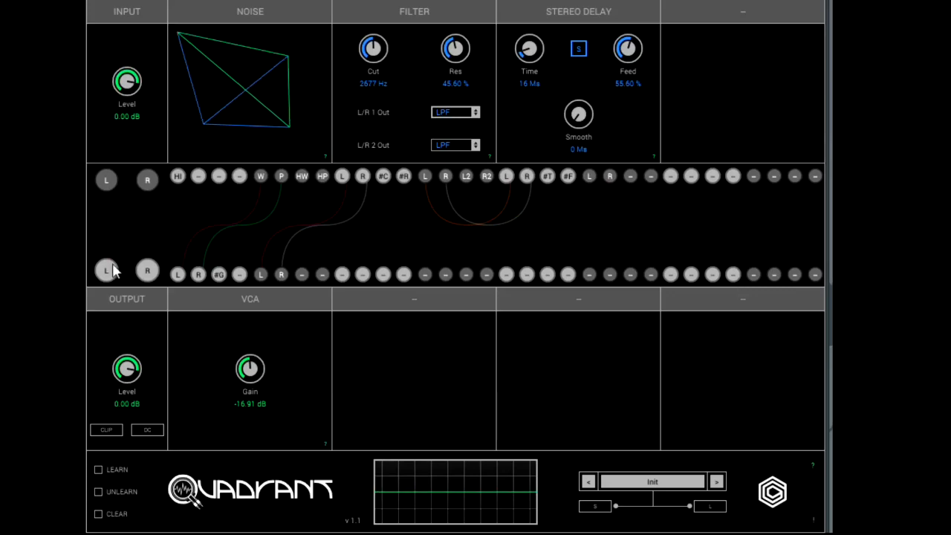
Load a second Filter into the fourth upper slot and a second VCA into the fourth lower slot.
left_click(743, 8)
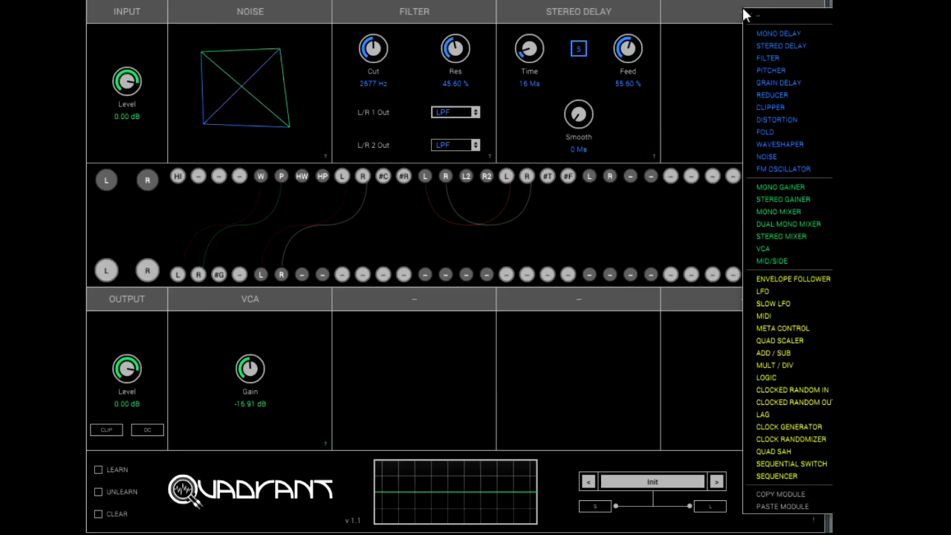
left_click(767, 59)
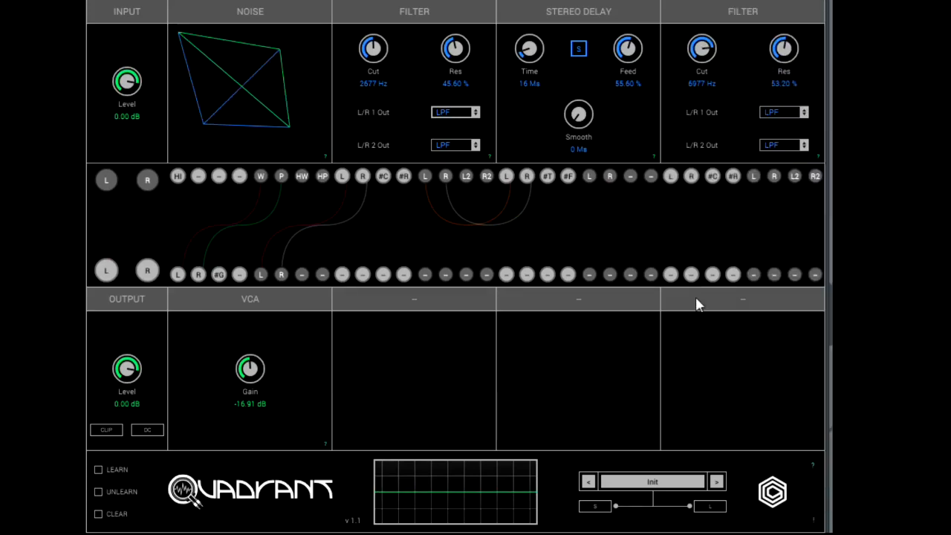
left_click(742, 304)
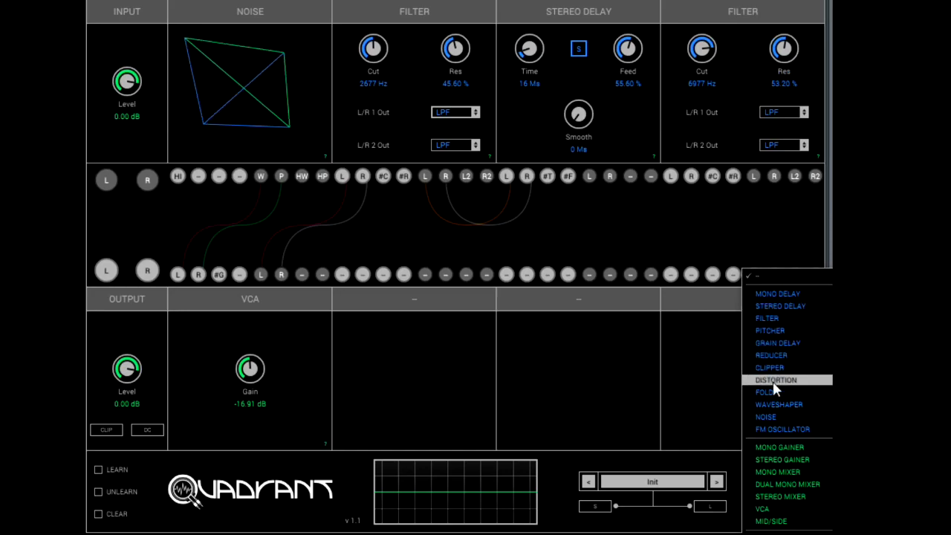
left_click(777, 511)
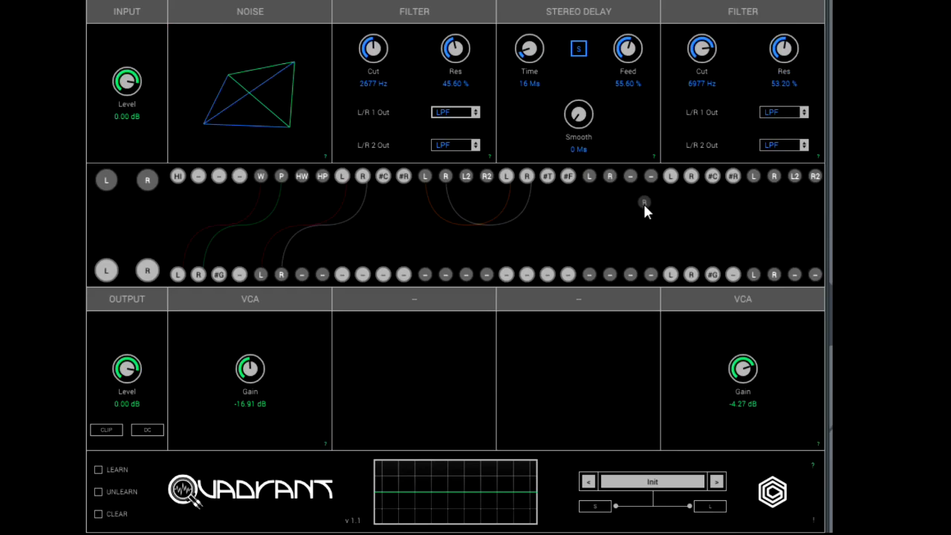
Patch the Stereo Delay's L and R outputs into the second Filter, and that Filter's L and R outputs into the second VCA.
left_click_drag(693, 182, 609, 187)
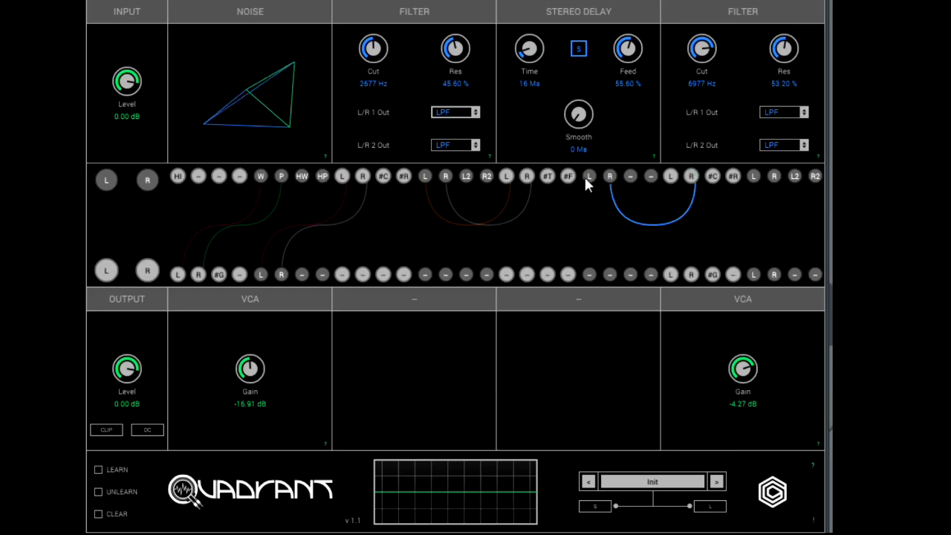
left_click_drag(668, 181, 589, 177)
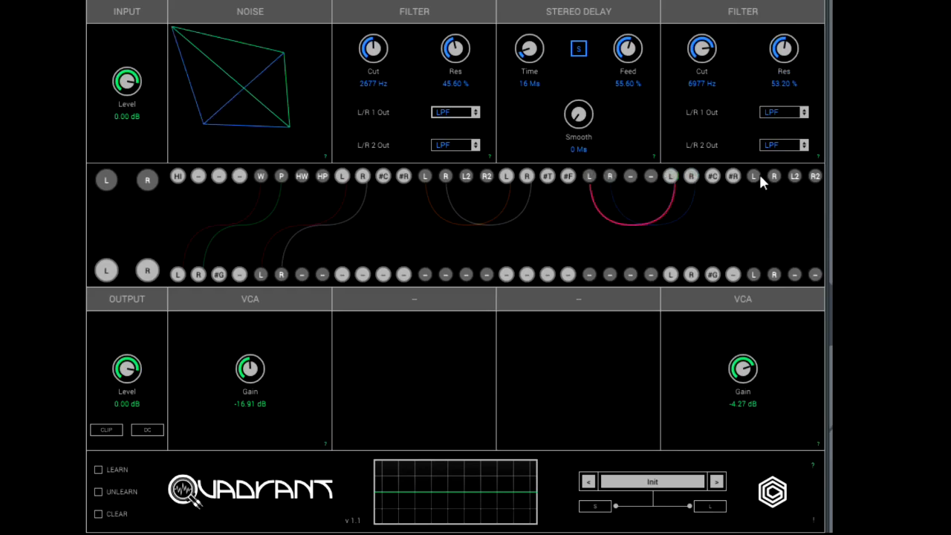
left_click_drag(755, 179, 749, 185)
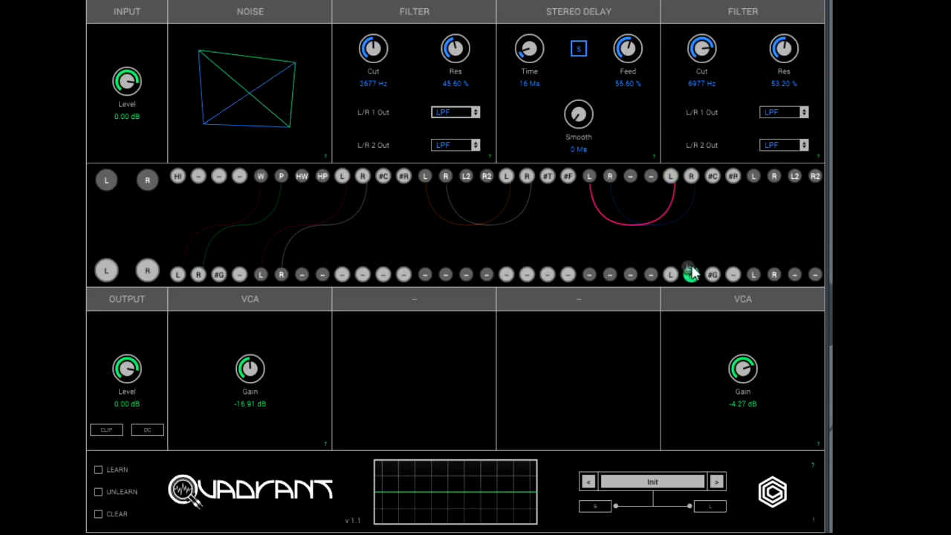
left_click_drag(678, 274, 693, 272)
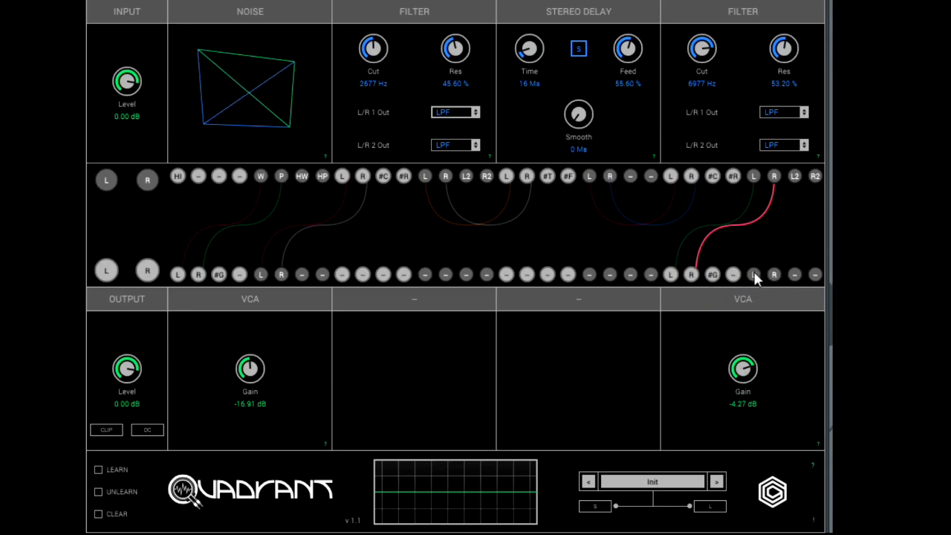
Patch the second VCA to the main L and R outputs and set the second Filter to 2592 Hz cutoff with 59.20 % resonance.
left_click_drag(106, 271, 753, 274)
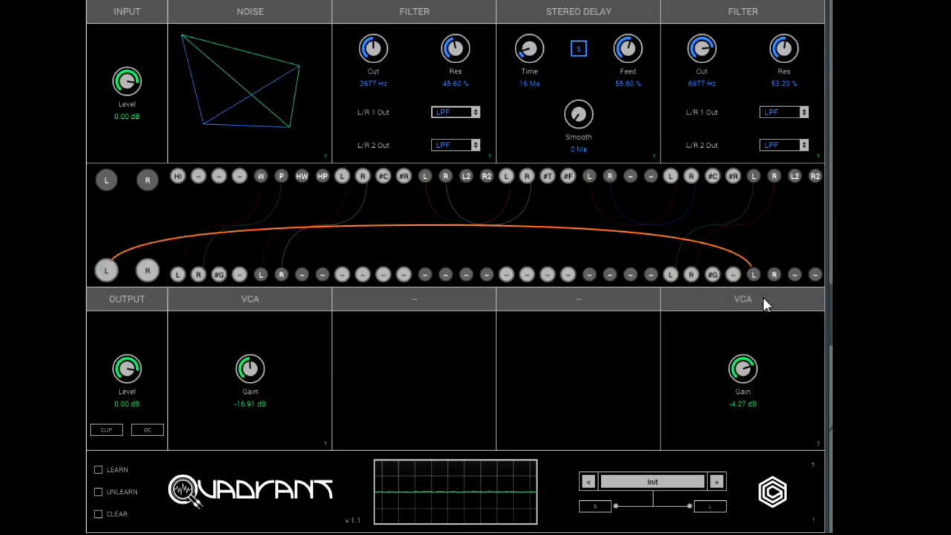
left_click_drag(727, 227, 152, 278)
left_click_drag(716, 61, 682, 106)
left_click_drag(674, 143, 674, 157)
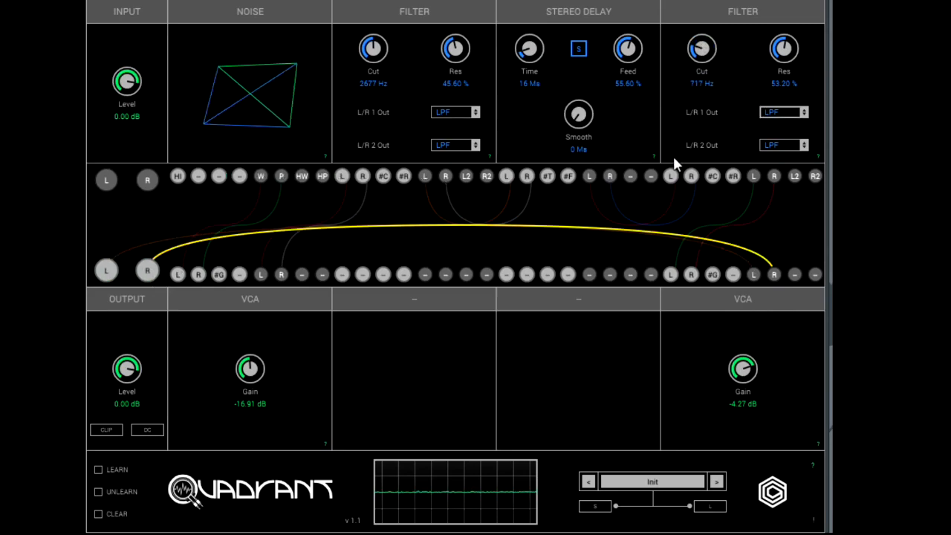
mouse_move(781, 53)
left_mouse_down()
mouse_move(768, 148)
mouse_move(772, 43)
left_mouse_up()
left_click_drag(698, 60, 692, 9)
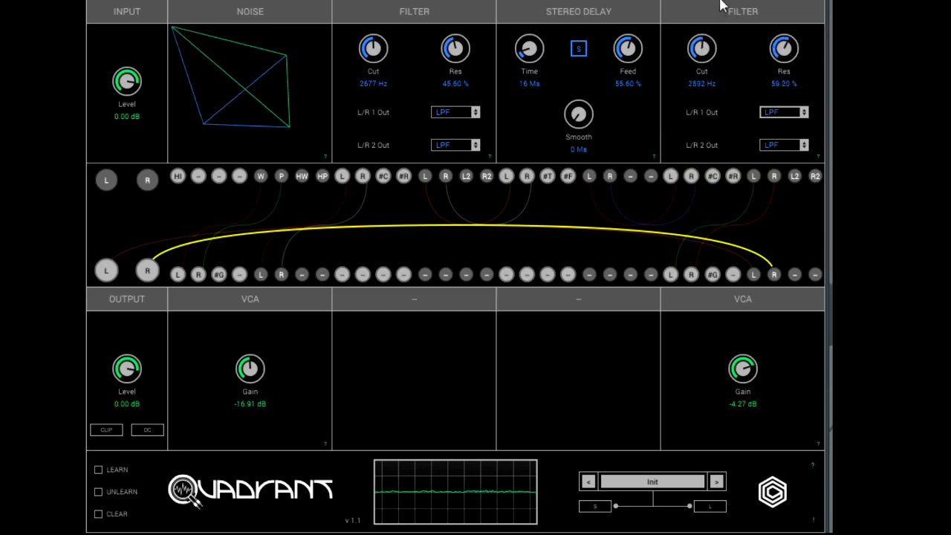
Set the first VCA's gain to -15.41 dB, the second's to -3.22 dB, and the first Filter to 6977 Hz with 22.40 % resonance.
left_click_drag(751, 394, 439, 371)
mouse_move(241, 368)
left_mouse_down()
mouse_move(246, 427)
mouse_move(247, 363)
left_mouse_up()
left_click_drag(450, 60, 417, 72)
left_click_drag(373, 51, 381, 27)
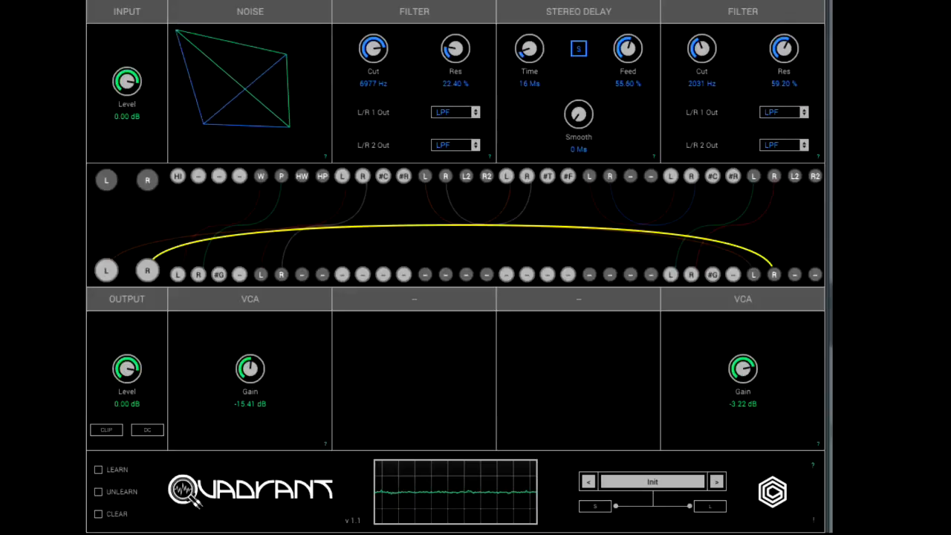
Load an LFO into the second lower slot, patch its O1 output to the first VCA's #G input, and set its first rate to 9.53 Hz.
left_click(420, 300)
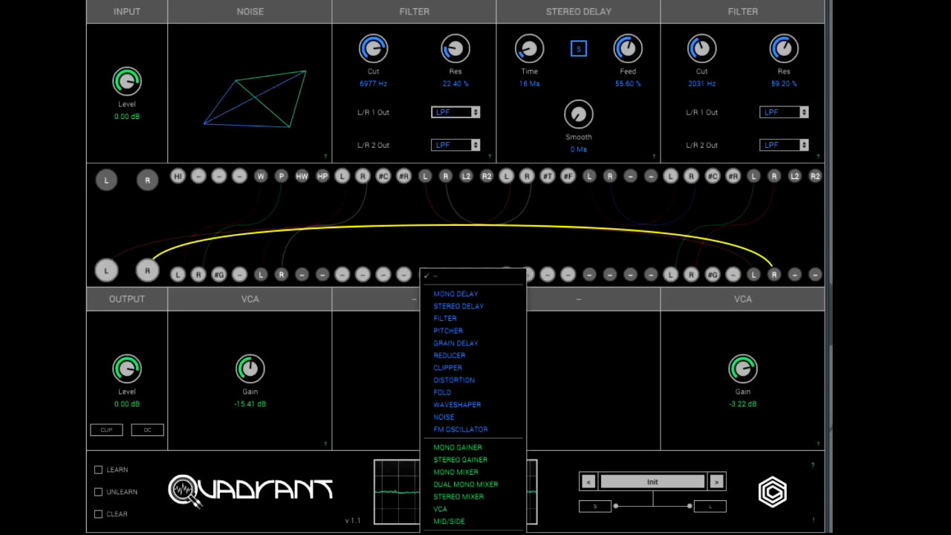
left_click(441, 534)
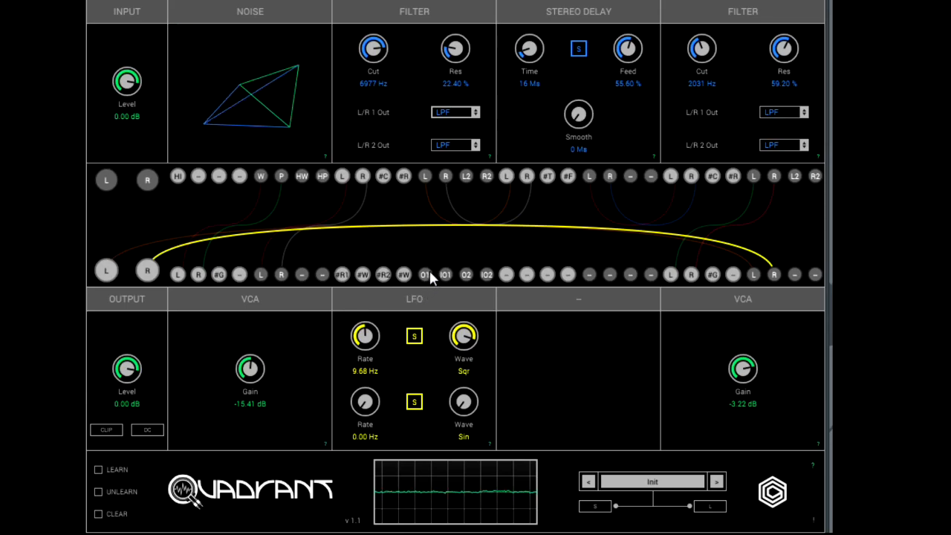
left_click_drag(427, 274, 376, 240)
left_click_drag(264, 245, 219, 274)
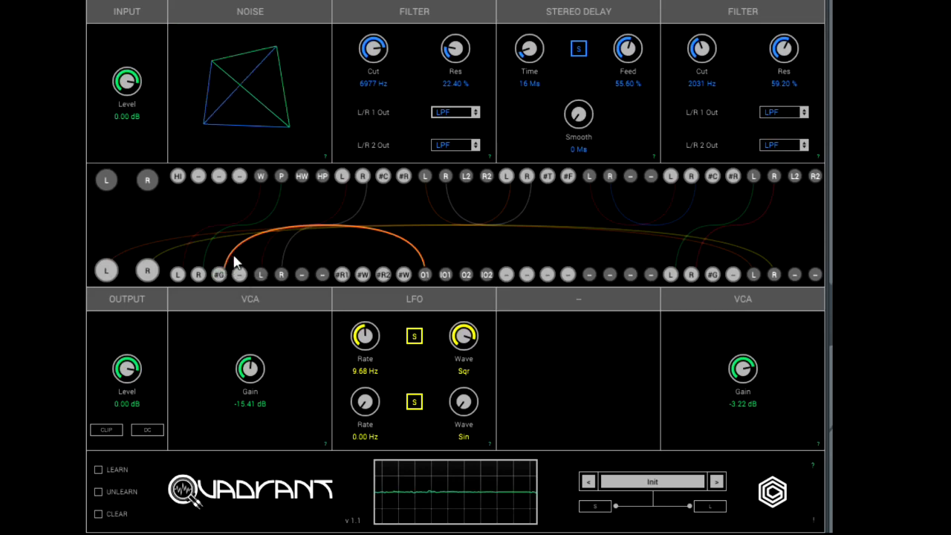
mouse_move(364, 339)
left_mouse_down()
mouse_move(361, 323)
mouse_move(358, 338)
left_mouse_up()
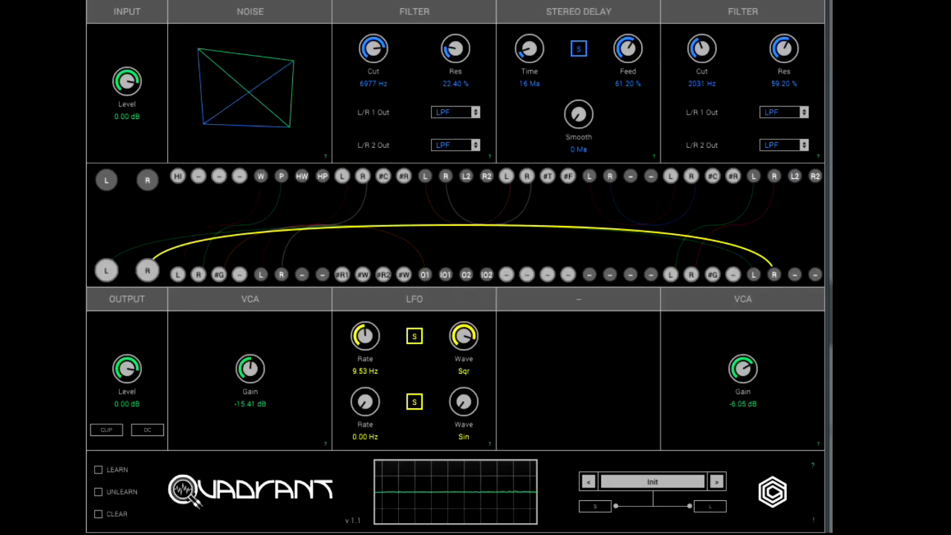
Replace the second VCA on the main outputs with the Stereo Delay's L and R outputs.
left_click(108, 273)
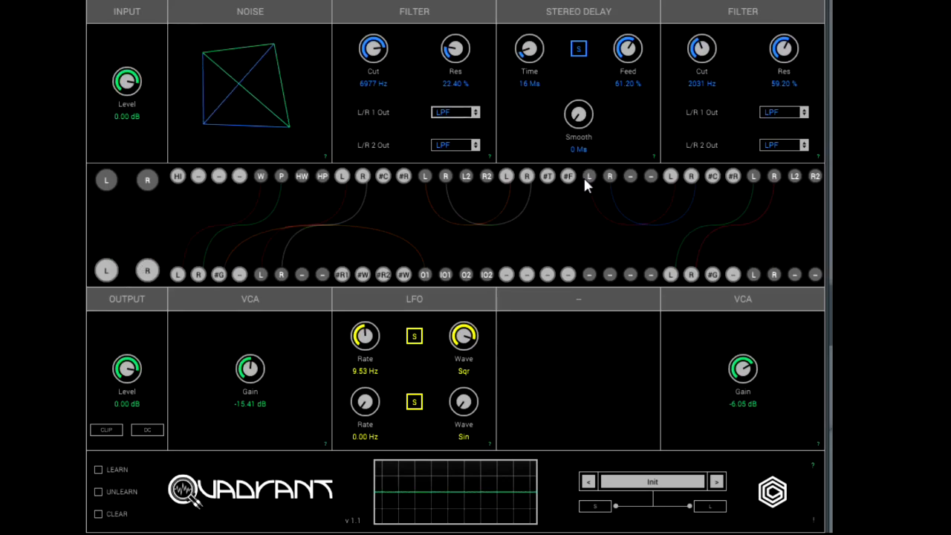
left_click_drag(107, 270, 589, 176)
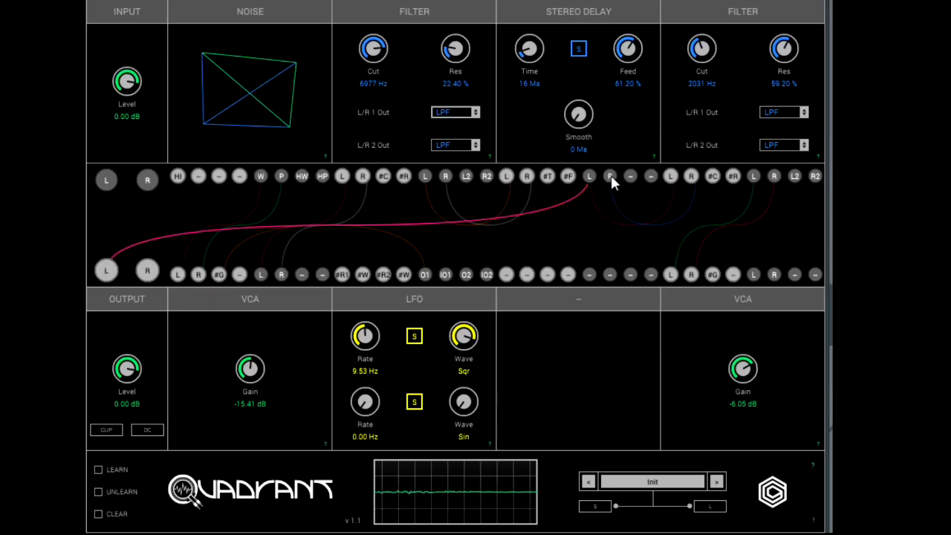
left_click(147, 271)
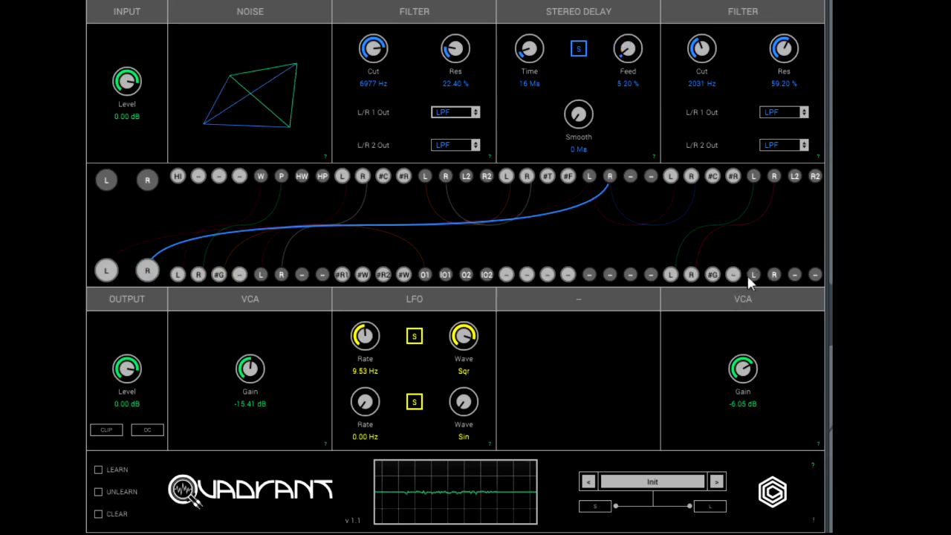
Patch the second VCA's L and R outputs back into the Stereo Delay's L and R inputs.
left_click_drag(754, 277, 562, 232)
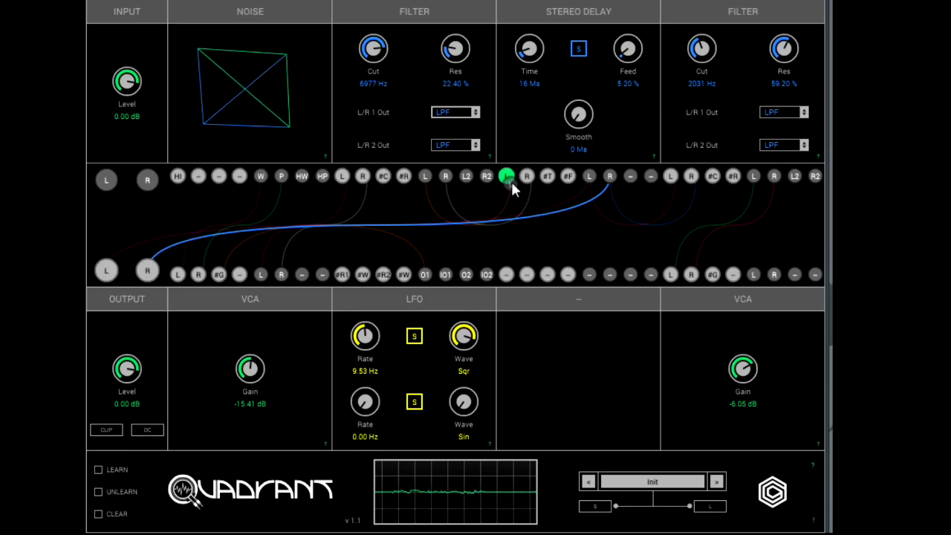
left_click_drag(510, 181, 510, 181)
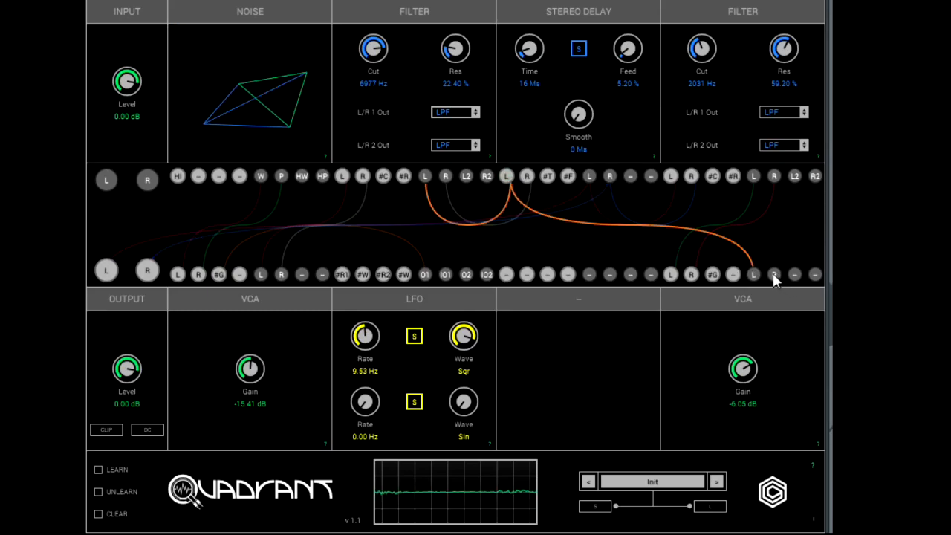
left_click_drag(774, 277, 602, 204)
left_click_drag(540, 187, 527, 178)
Set the second VCA's gain to -6.23 dB and the second Filter to 6229 Hz cutoff with 14.40 % resonance.
left_click_drag(745, 367, 710, 344)
left_click_drag(727, 49, 707, 46)
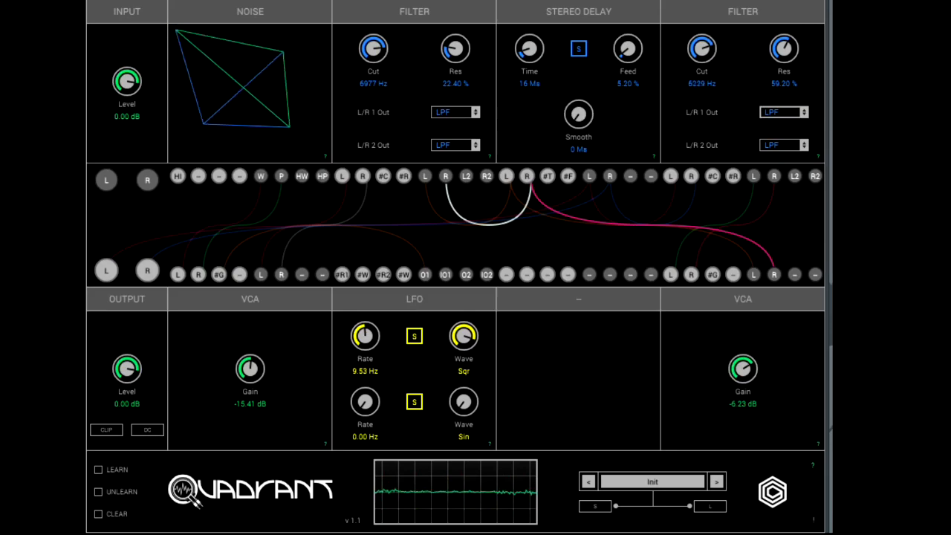
left_click_drag(766, 102, 767, 156)
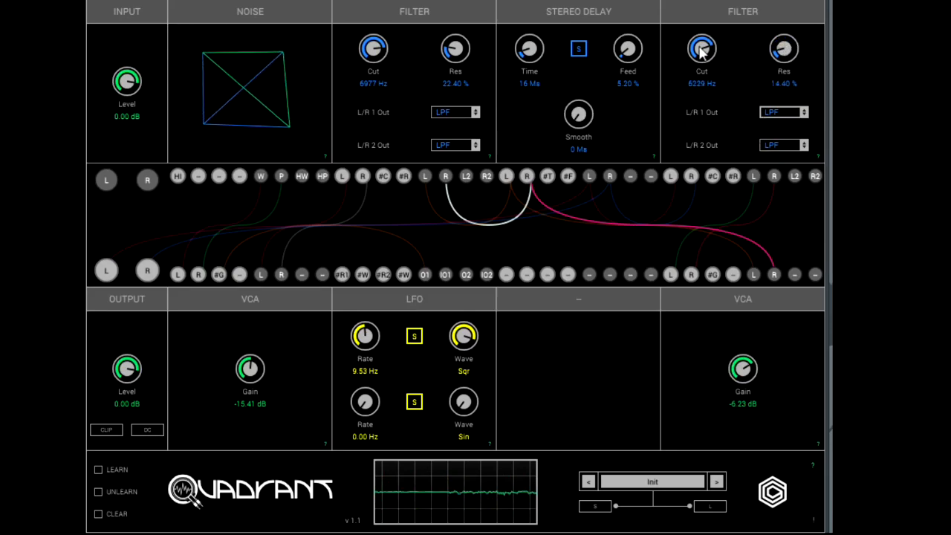
Set the second Filter's cutoff to 4240 Hz and the Stereo Delay's time to 30 ms.
left_click_drag(684, 147, 655, 93)
left_click_drag(535, 54, 532, 64)
left_click_drag(704, 64, 703, 29)
left_click_drag(530, 59, 528, 42)
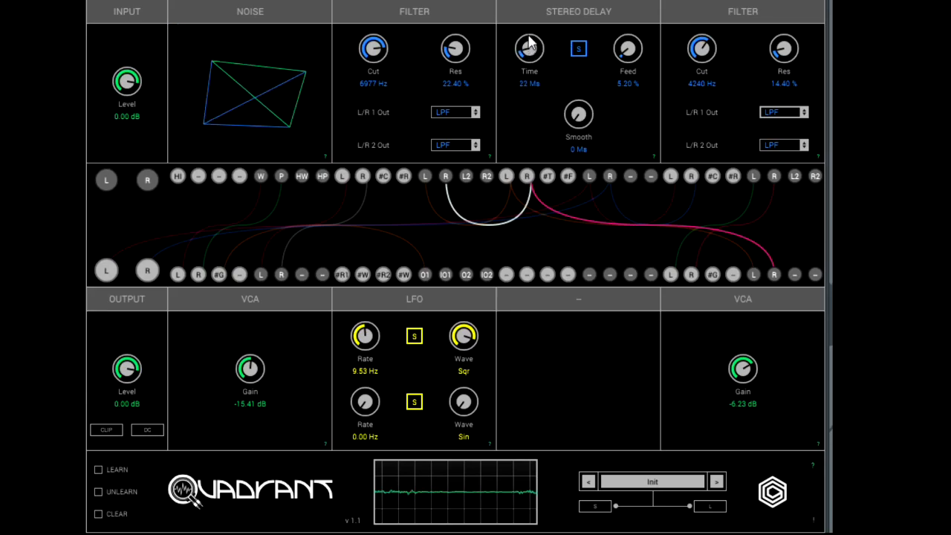
Set the second VCA's gain to -5.15 dB and the second Filter's cutoff to 930 Hz.
left_click_drag(745, 372, 742, 378)
mouse_move(702, 50)
left_mouse_down()
mouse_move(706, 21)
mouse_move(697, 59)
left_mouse_up()
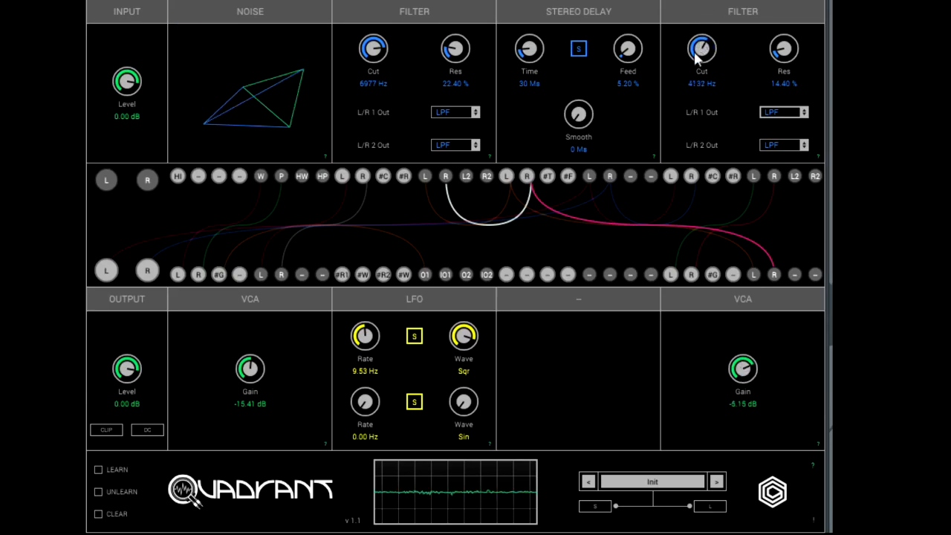
left_click_drag(688, 110, 687, 113)
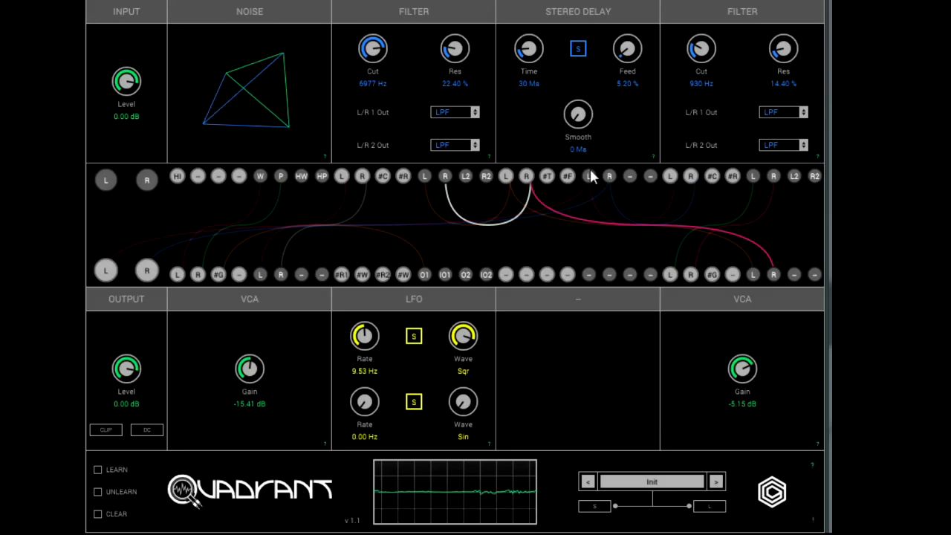
Set the second VCA's gain to -16.26 dB, the delay feedback to 55.20 %, and the second Filter to 1707 Hz with 54.40 % resonance.
left_click_drag(734, 395, 725, 412)
left_click_drag(624, 46, 626, 0)
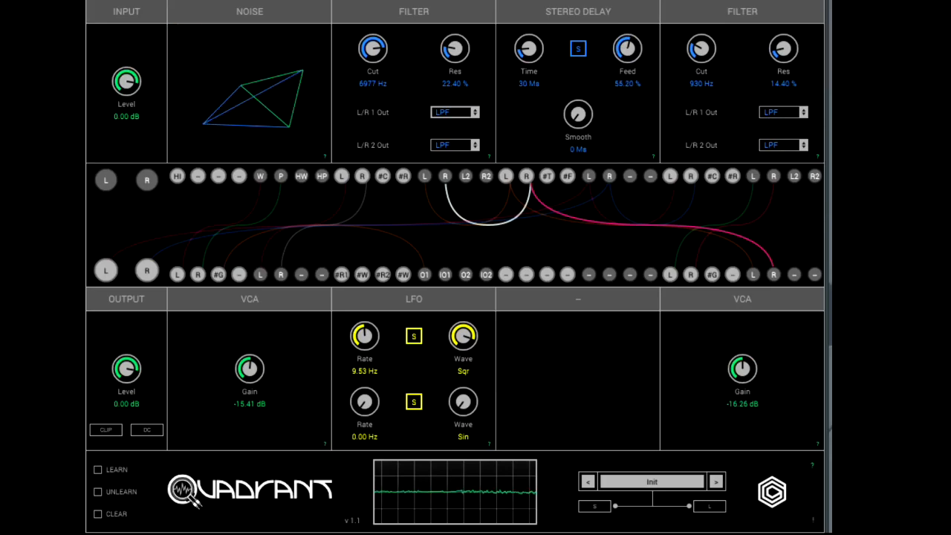
left_click_drag(701, 48, 703, 0)
left_click_drag(783, 49, 781, 0)
left_click_drag(695, 46, 687, 116)
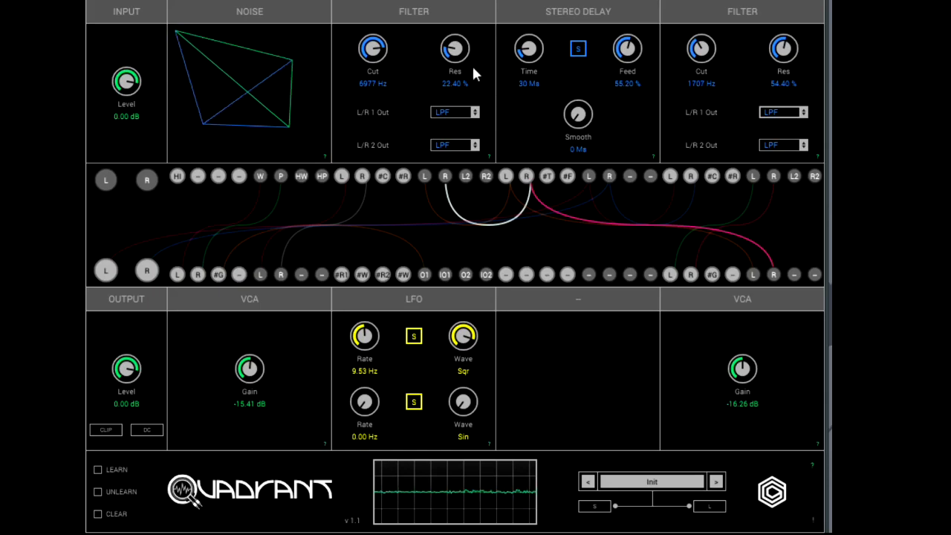
Set the first Filter to 1380 Hz cutoff with 69.20 % resonance.
left_click_drag(375, 54, 366, 92)
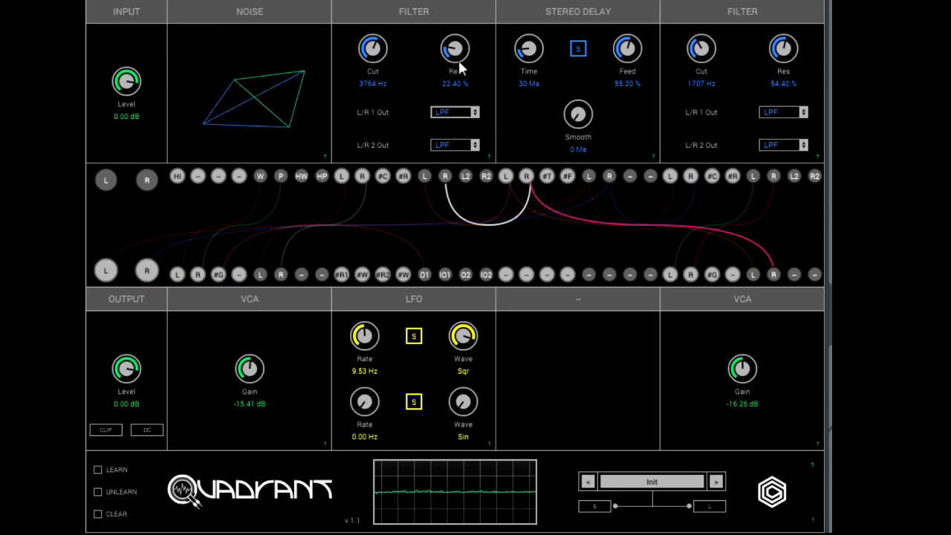
left_click_drag(457, 58, 460, 0)
left_click_drag(373, 51, 366, 95)
Set the second Filter to 2765 Hz with 46.40 % resonance, the second VCA to -13.53 dB, and the LFO's first rate to 7.60 Hz.
left_click_drag(780, 51, 774, 65)
left_click_drag(701, 61, 703, 27)
left_click_drag(743, 393, 741, 369)
left_click_drag(368, 333, 365, 350)
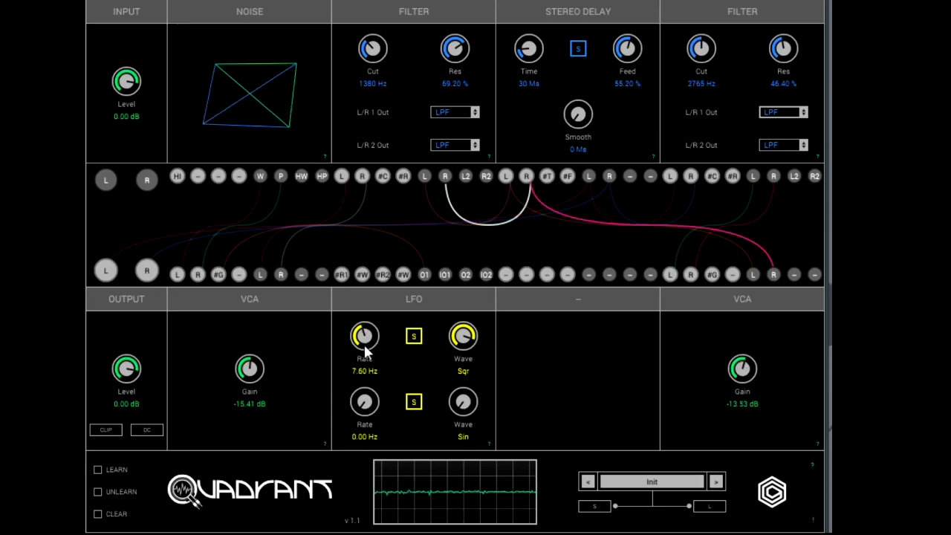
Sweep the Stereo Delay's time, settling on 7 ms, and set its feedback to 63.20 %.
left_click_drag(528, 58, 529, 49)
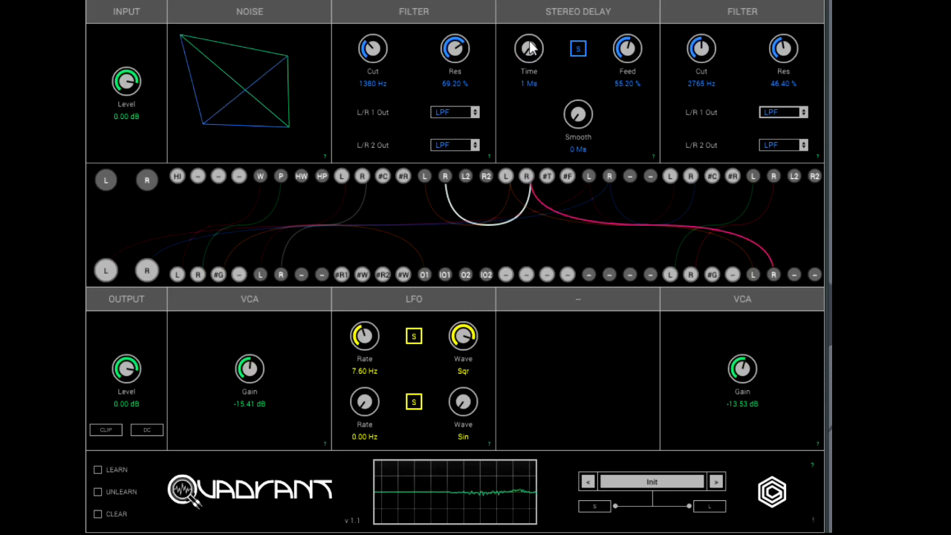
left_click_drag(529, 48, 527, 28)
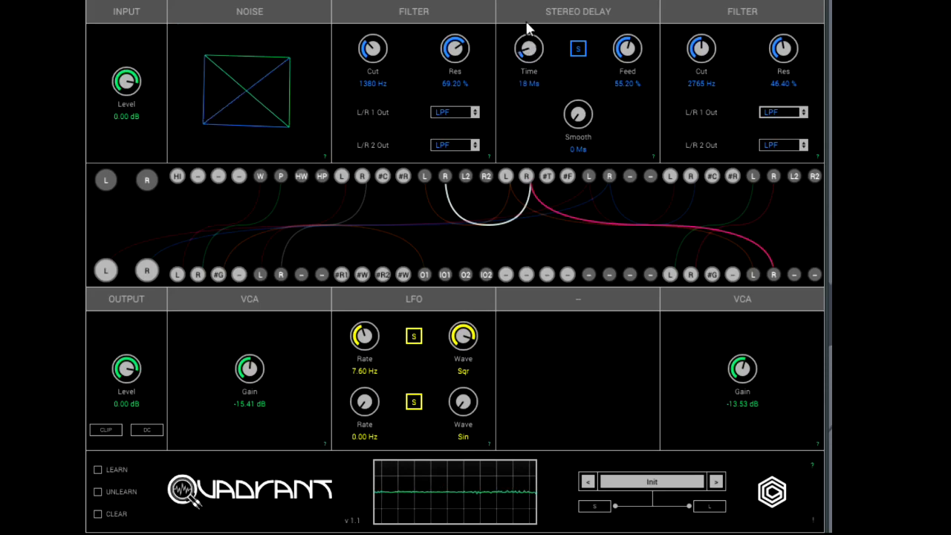
left_click_drag(527, 29, 526, 32)
left_click_drag(620, 55, 627, 45)
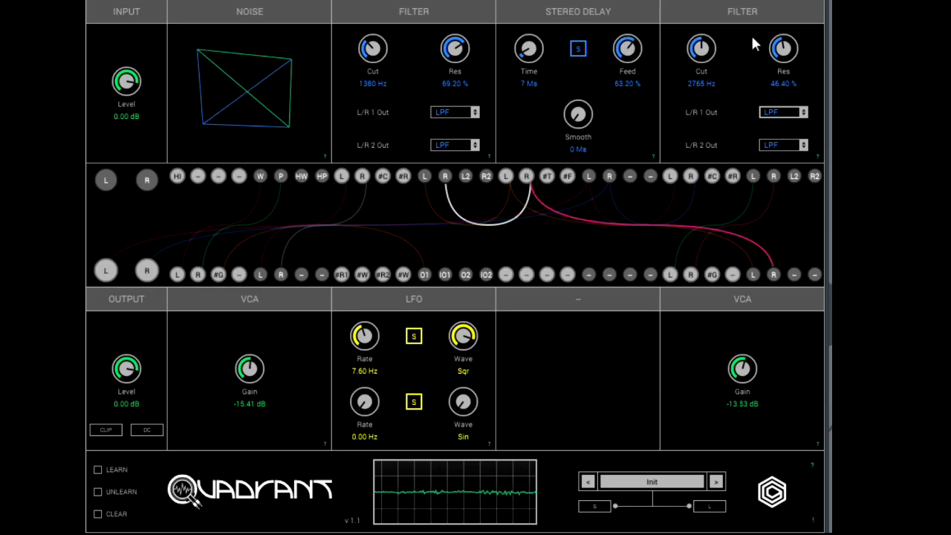
Set the second Filter to 8834 Hz with 54.40 % resonance and the first Filter to 7547 Hz with 0.00 % resonance.
left_click_drag(775, 57, 780, 38)
left_click_drag(696, 50, 702, 4)
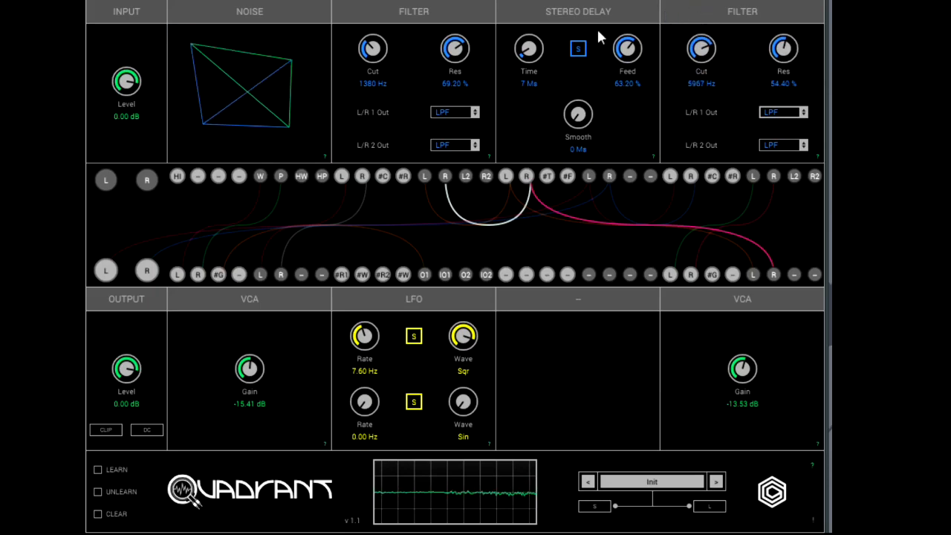
left_click_drag(455, 49, 436, 153)
left_click_drag(374, 52, 383, 0)
left_click_drag(700, 49, 700, 0)
left_click_drag(373, 49, 382, 13)
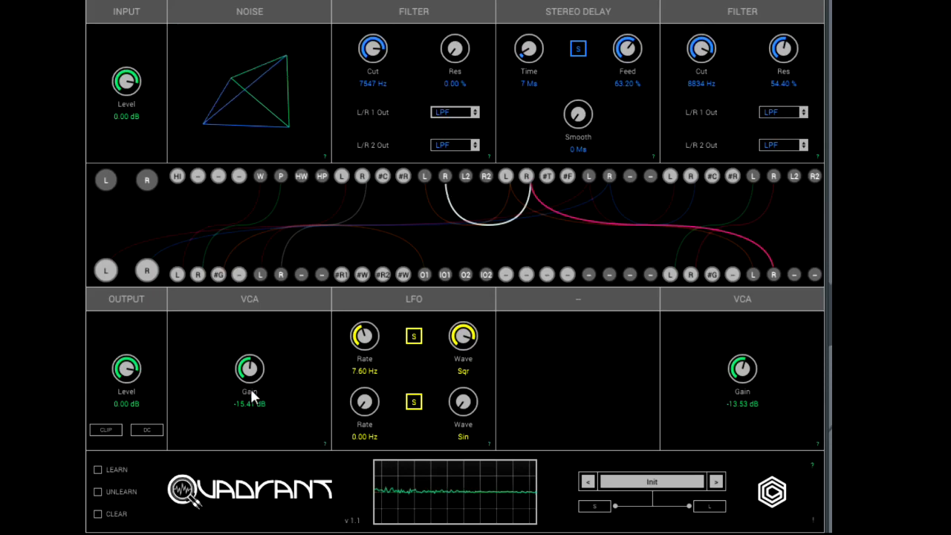
Set the first VCA's gain to -14.78 dB, the LFO's first rate to 10.16 Hz, and the Stereo Delay's time to 5 ms.
mouse_move(252, 364)
left_mouse_down()
mouse_move(253, 352)
mouse_move(250, 379)
left_mouse_up()
left_click_drag(364, 340, 364, 324)
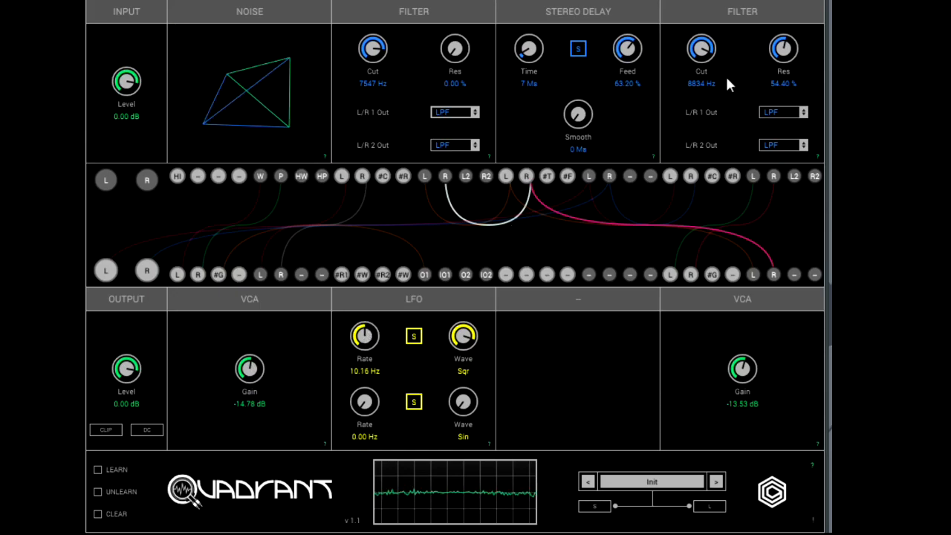
mouse_move(534, 55)
left_mouse_down()
mouse_move(533, 48)
mouse_move(540, 68)
left_mouse_up()
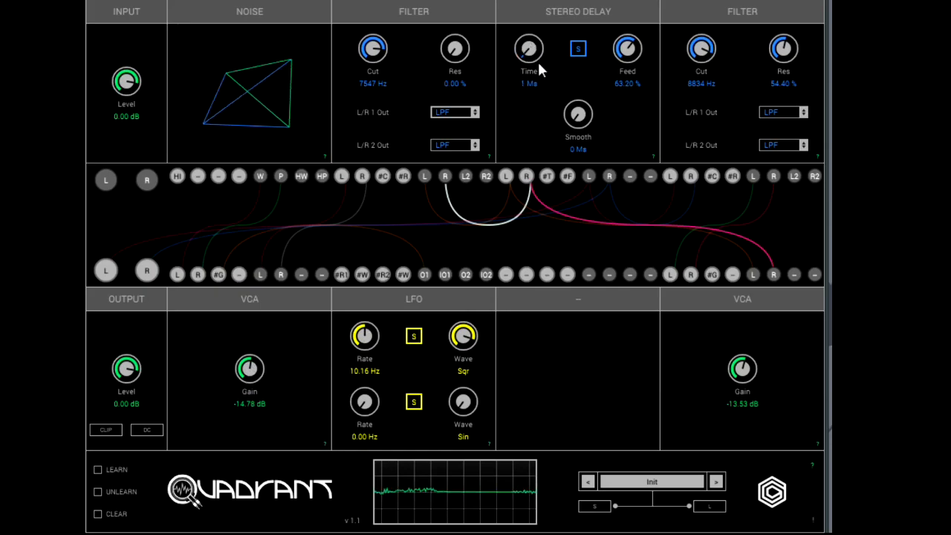
left_click_drag(529, 59, 527, 57)
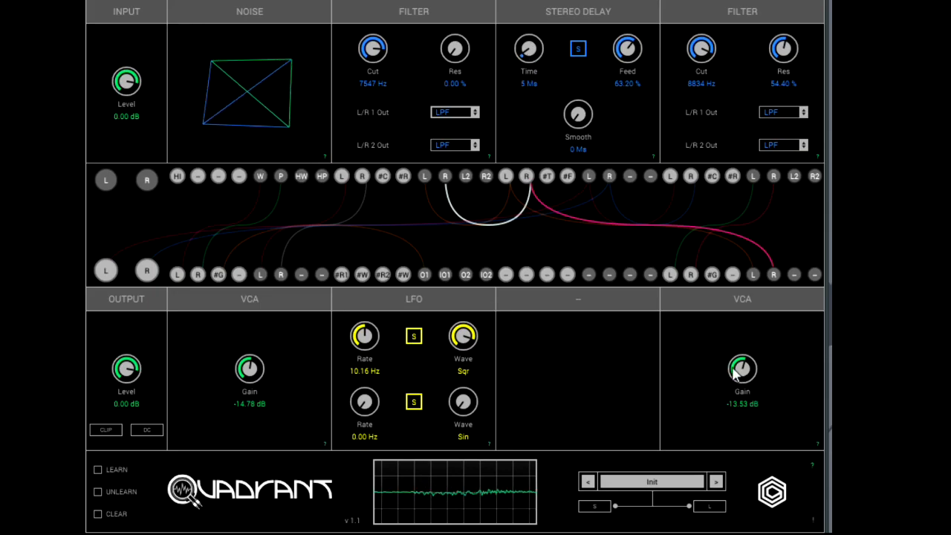
Set the second VCA's gain to -34.35 dB and the Stereo Delay to 24 ms with 27.20 % feedback.
left_click_drag(736, 373, 740, 432)
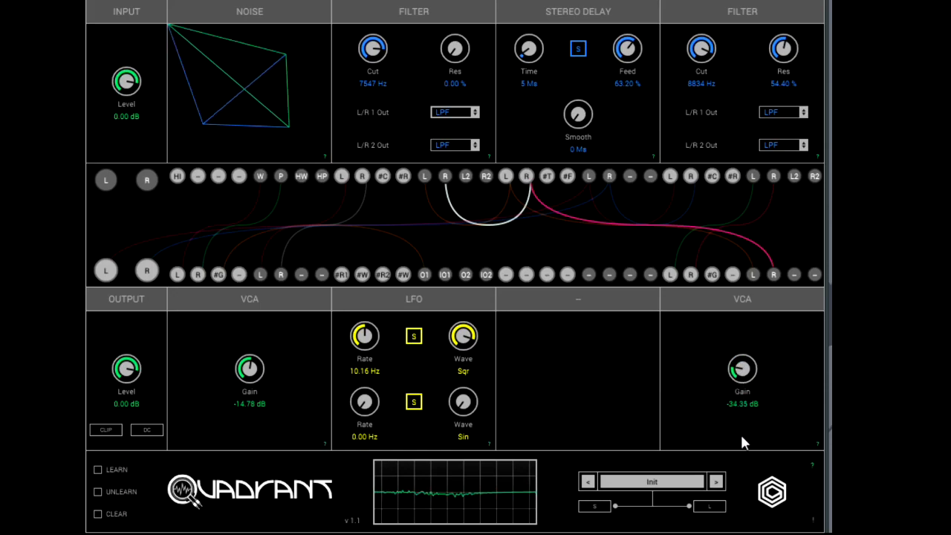
left_click_drag(632, 76, 619, 128)
left_click_drag(527, 54, 528, 34)
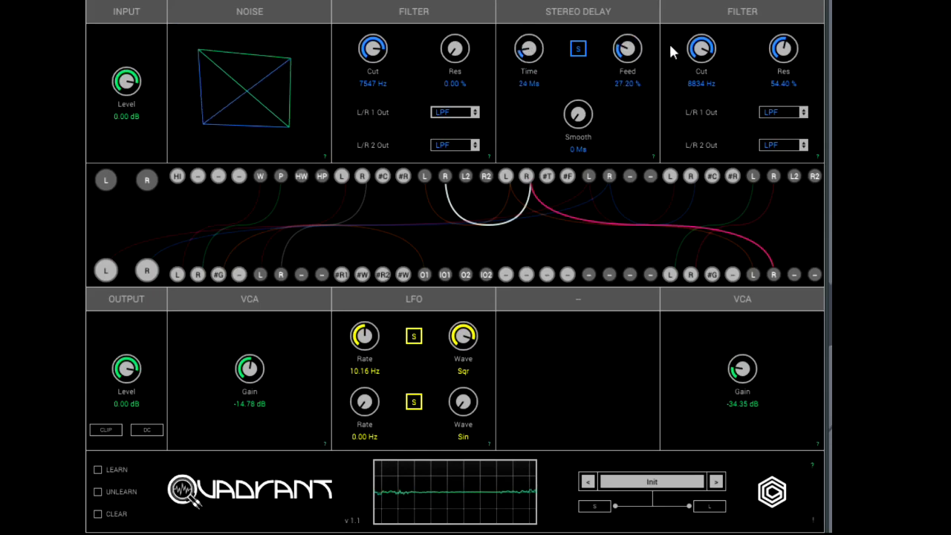
Set the second Filter to about 2600 Hz with 5.20 % resonance, then lower the first Filter's cutoff and raise its resonance.
left_click_drag(693, 57, 701, 122)
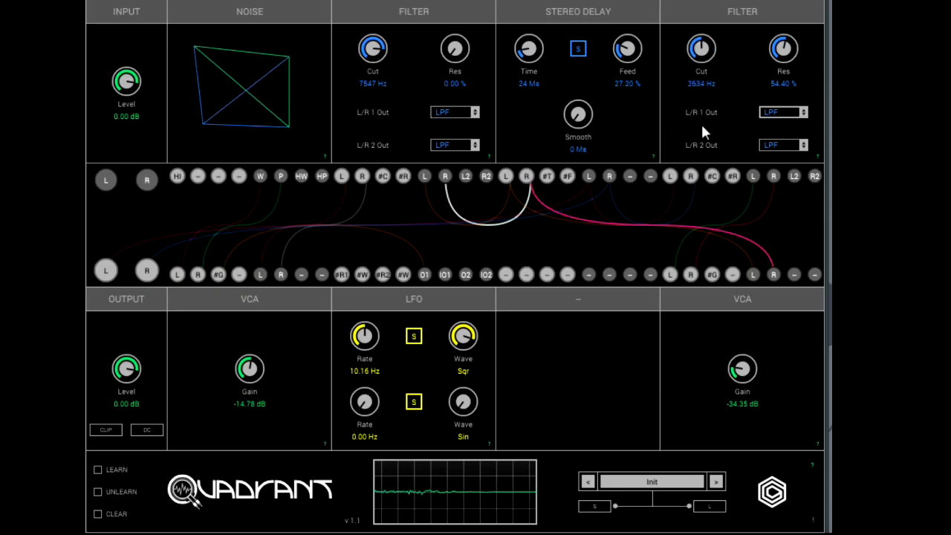
left_click_drag(786, 50, 779, 150)
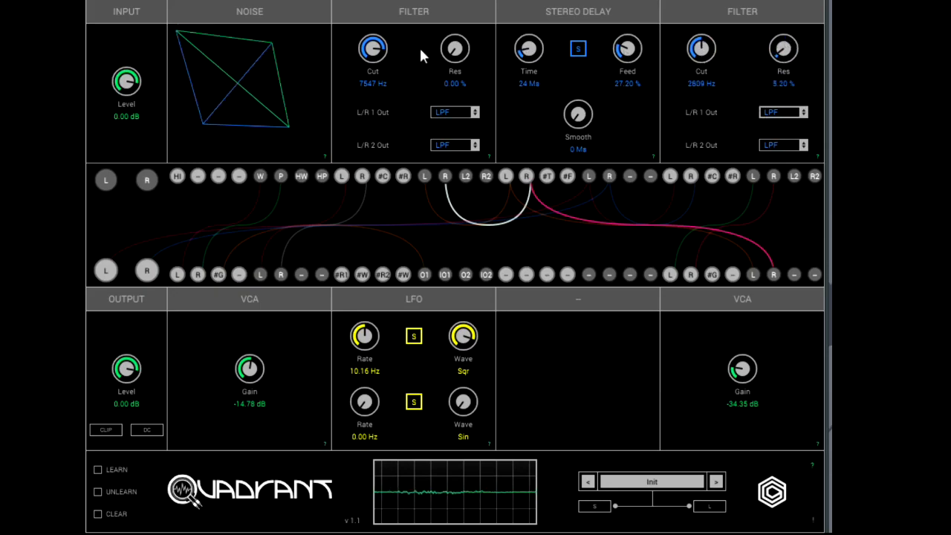
left_click_drag(374, 52, 374, 89)
left_click_drag(449, 72, 445, 0)
Raise the second VCA's gain and adjust the Stereo Delay's time and feedback upward.
left_click_drag(741, 371, 741, 326)
mouse_move(530, 49)
left_mouse_down()
mouse_move(529, 59)
mouse_move(529, 44)
left_mouse_up()
left_click_drag(638, 62, 628, 27)
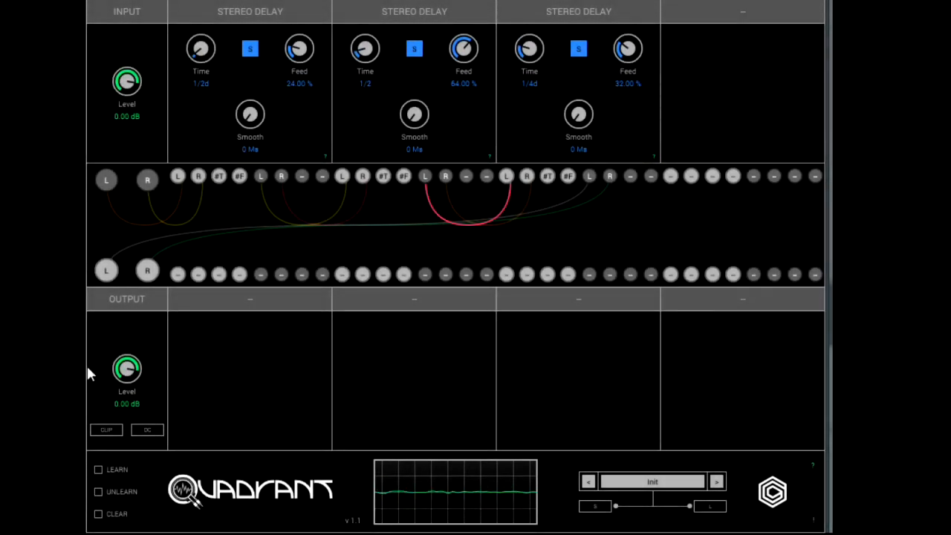
Highlight the cables running from the input through the three chained Stereo Delays to the main outputs to examine the routing.
left_click(147, 180)
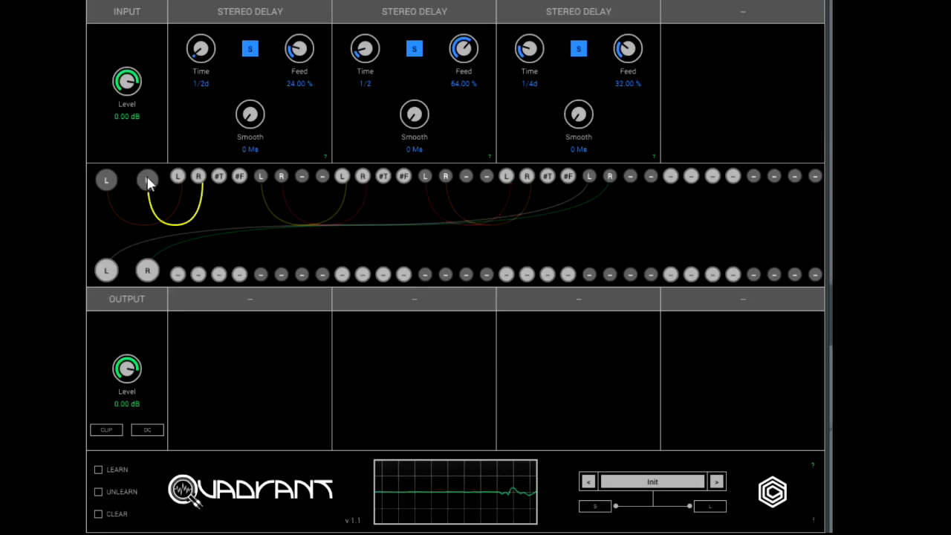
left_click(261, 179)
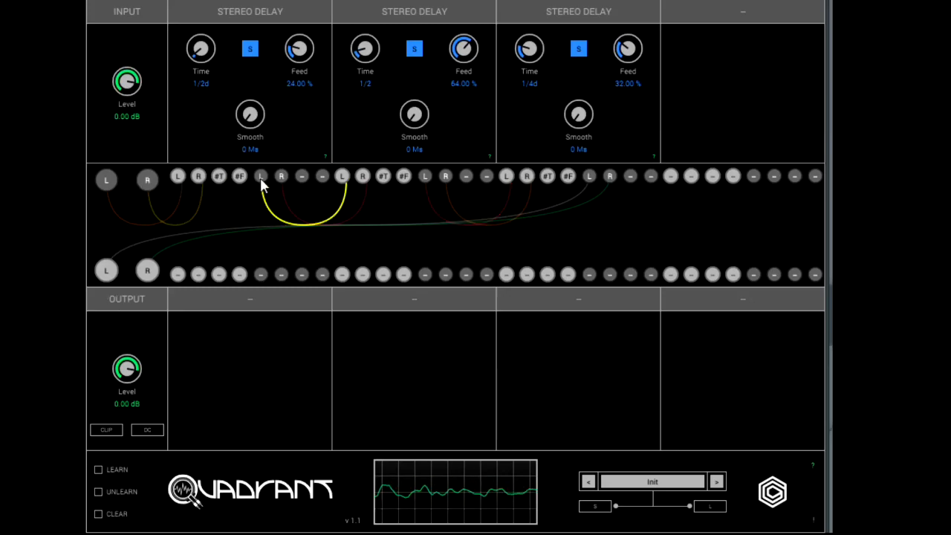
left_click(422, 179)
left_click(588, 178)
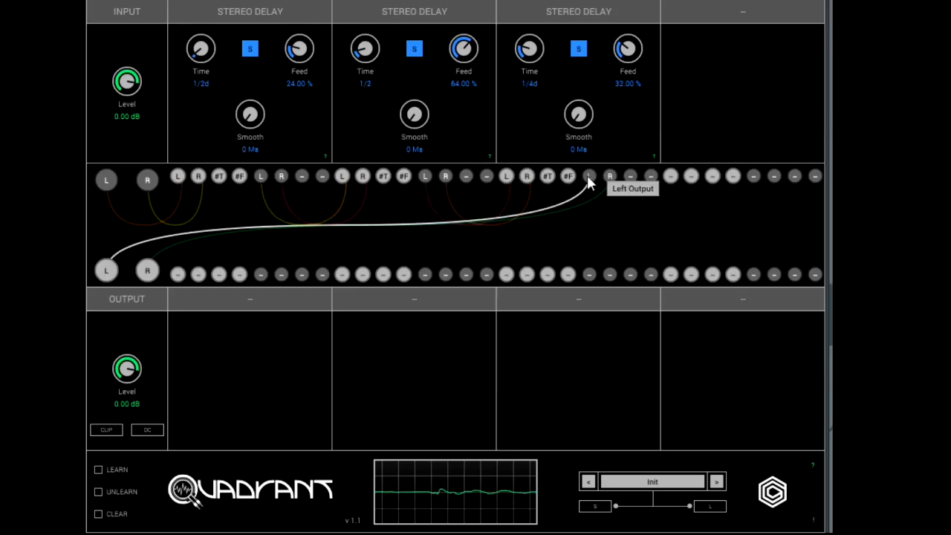
left_click(150, 182)
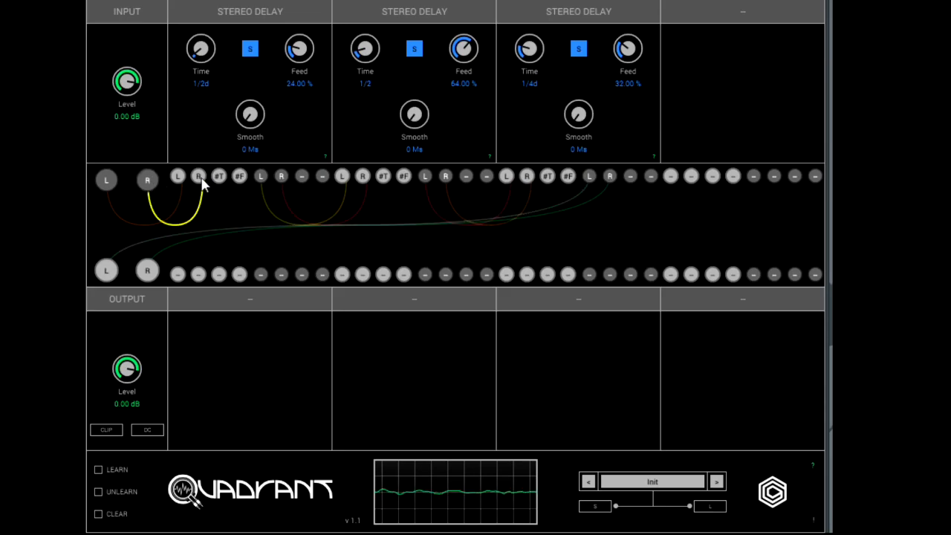
left_click(284, 179)
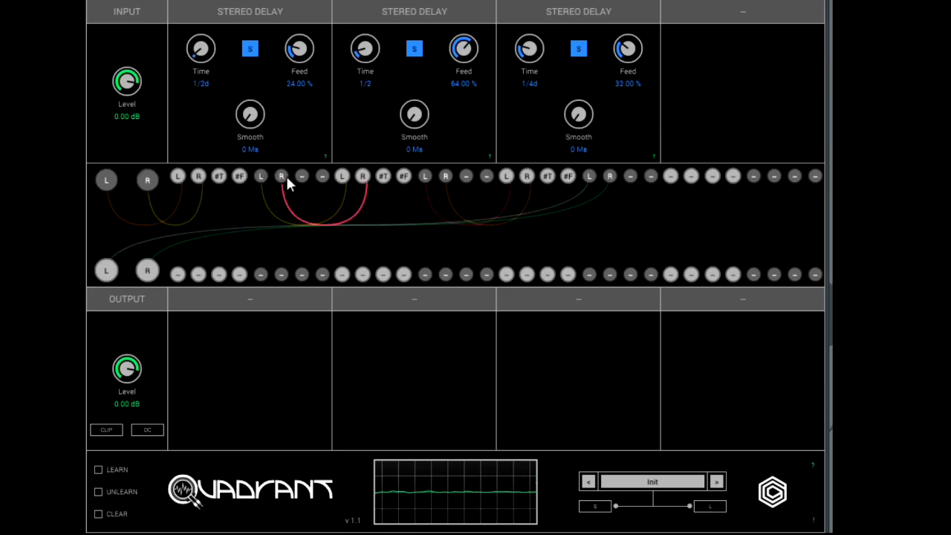
Switch tempo sync off and back on for each of the three Stereo Delays.
left_click(251, 49)
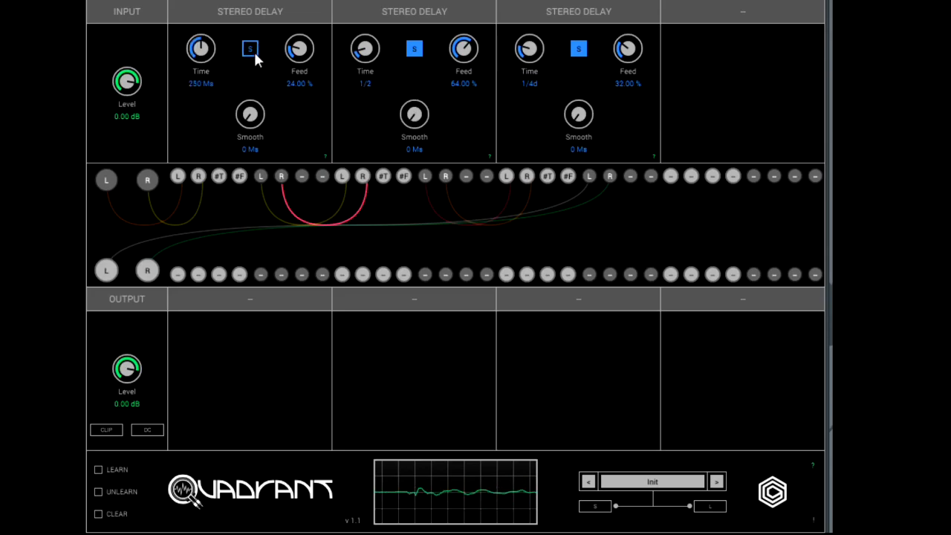
left_click(251, 50)
left_click(418, 53)
left_click(417, 52)
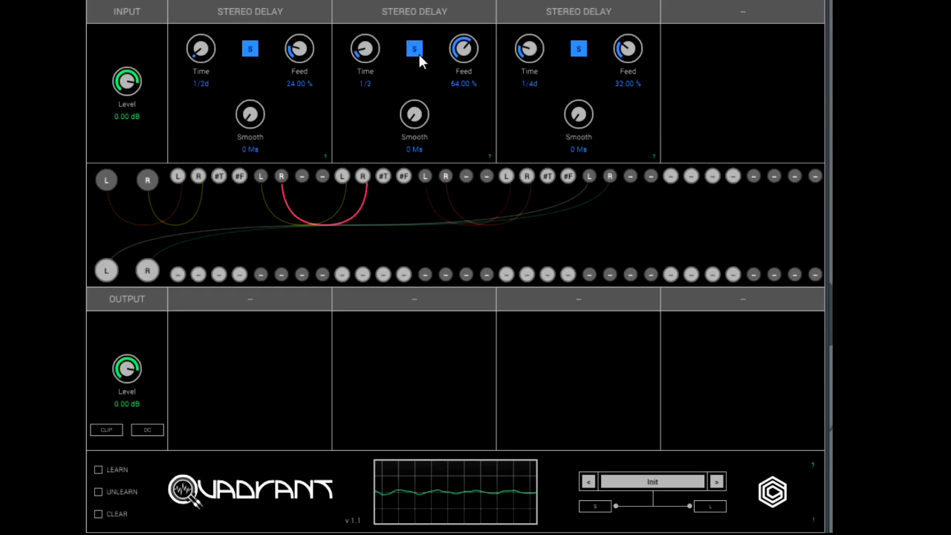
left_click(581, 52)
left_click(580, 51)
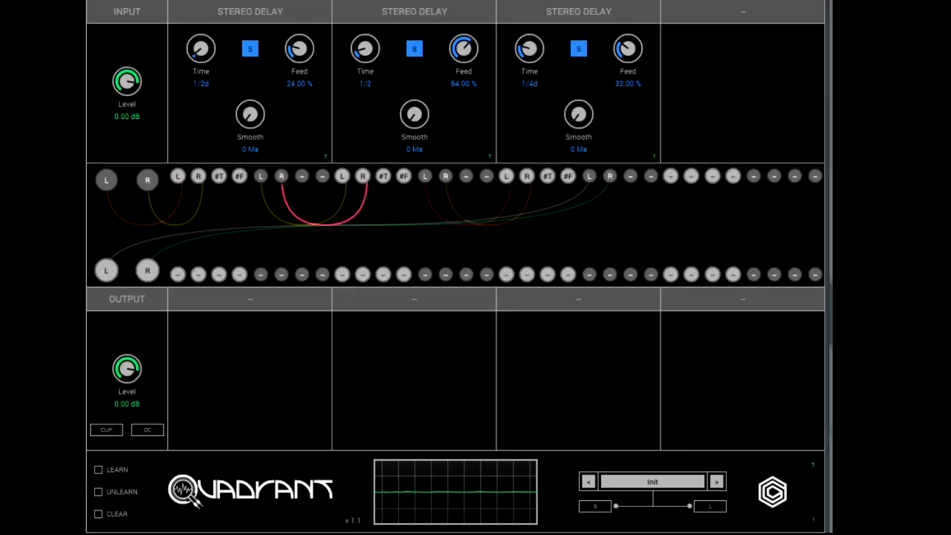
Unsync the second Stereo Delay, set its feedback to 26.40 %, tweak its time, and turn sync back on.
left_click(416, 50)
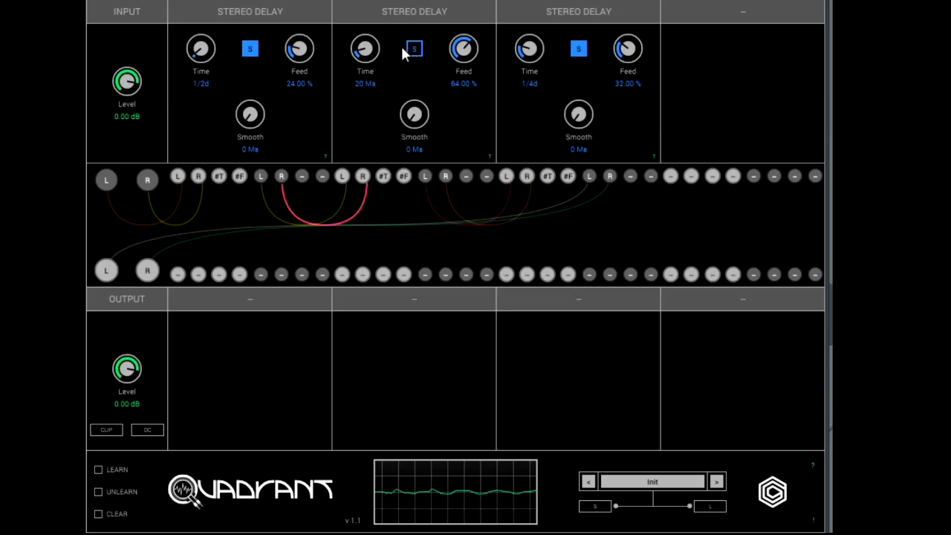
left_click_drag(456, 94, 454, 129)
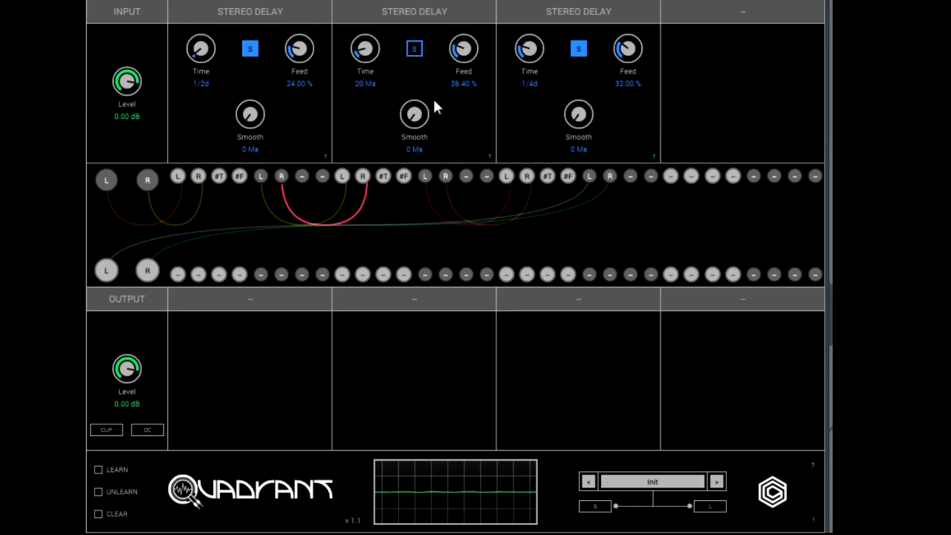
mouse_move(367, 52)
left_mouse_down()
mouse_move(362, 20)
mouse_move(363, 38)
left_mouse_up()
left_click(415, 51)
Turn off tempo sync on the third Stereo Delay and set its time to 72 ms.
left_click(579, 50)
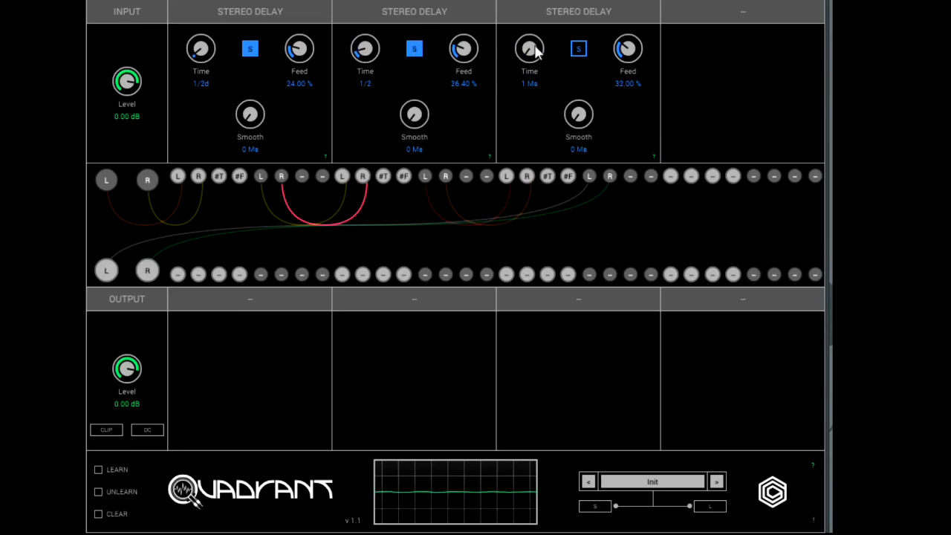
left_click_drag(527, 53, 525, 17)
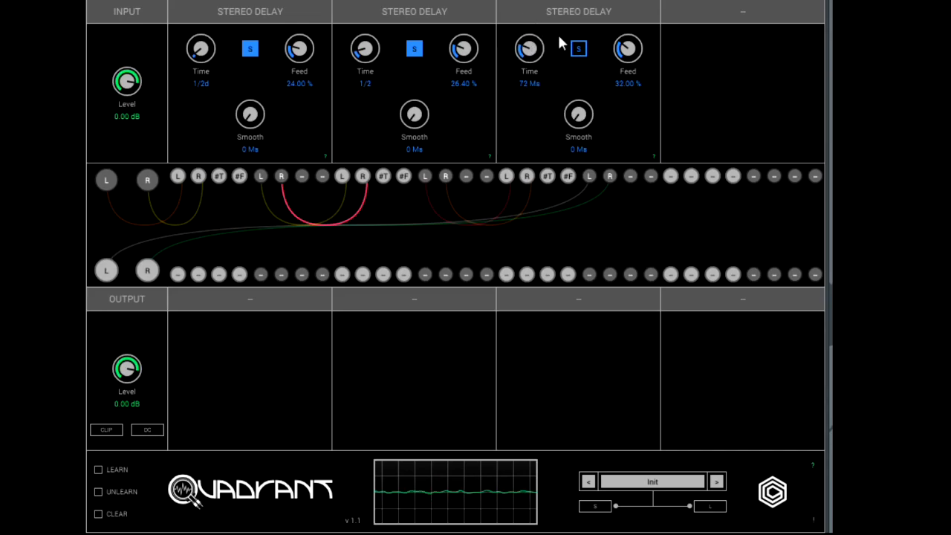
Turn tempo sync back on for the third Stereo Delay and tweak its time around 1/4d.
left_click(580, 50)
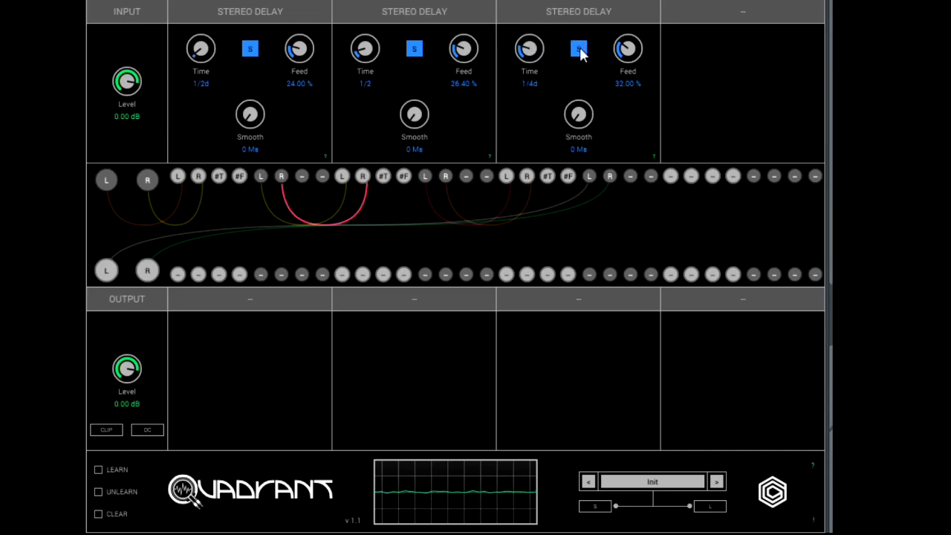
left_click_drag(529, 46, 530, 63)
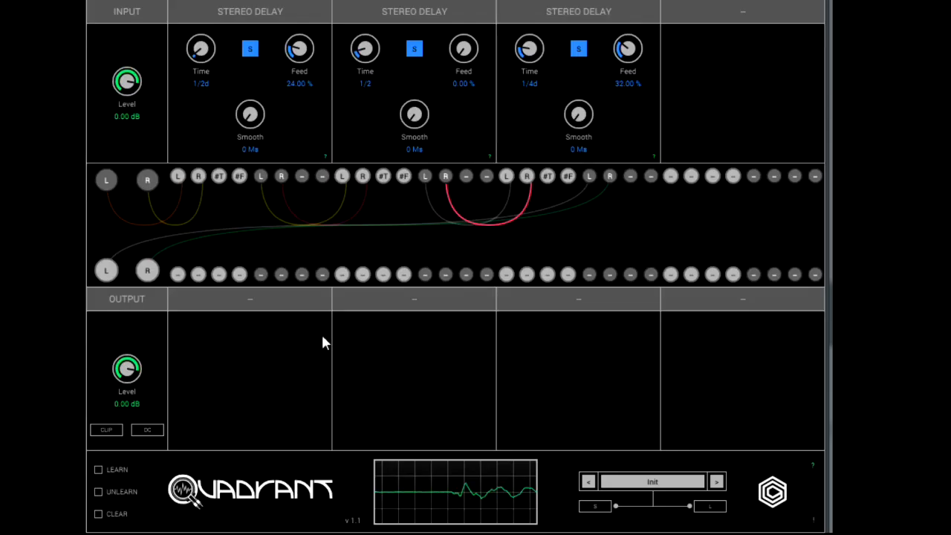
Turn off tempo sync on the second Stereo Delay, raise its feedback to 89.20 %, and adjust its time around 6 ms.
left_click(415, 50)
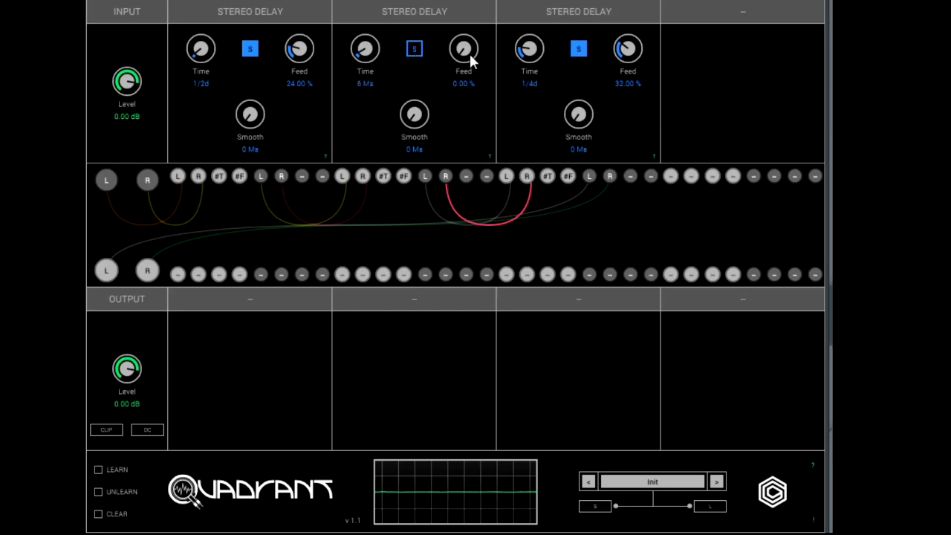
left_click_drag(470, 58, 465, 7)
left_click_drag(464, 45, 466, 16)
left_click_drag(365, 49, 365, 41)
left_click_drag(362, 5, 372, 44)
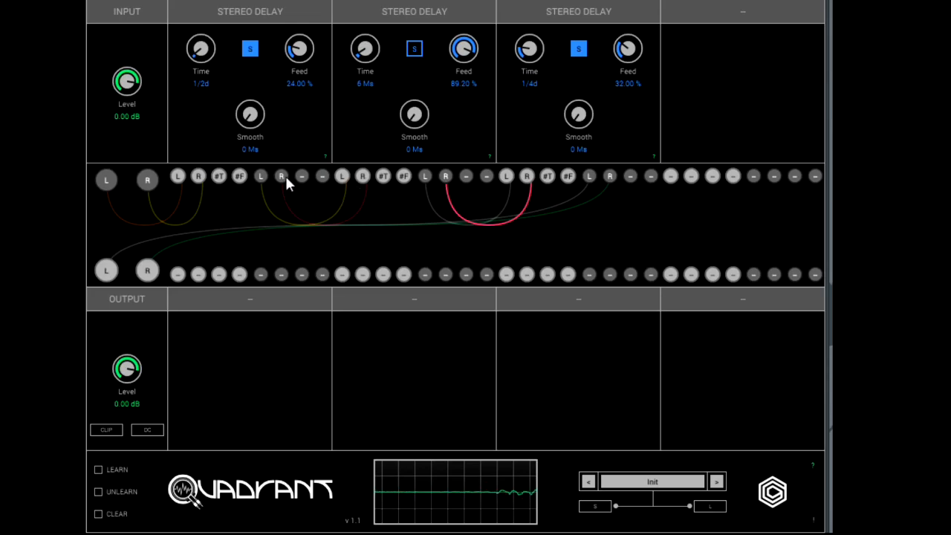
Patch the first Stereo Delay's right and left outputs into the third Stereo Delay's matching inputs as well.
left_click_drag(278, 176, 289, 176)
left_click_drag(525, 183, 531, 177)
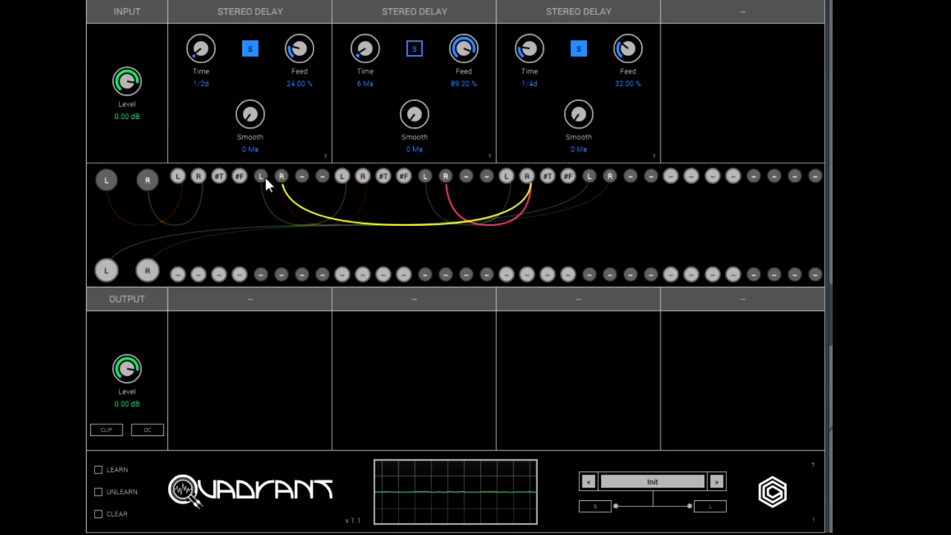
left_click_drag(405, 225, 506, 179)
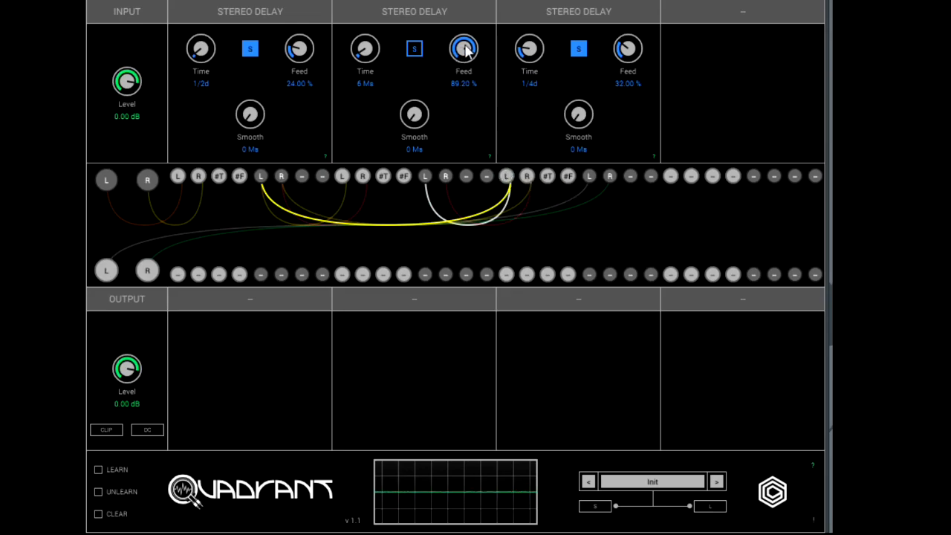
Vary the second Stereo Delay's feedback and time, ending with the feedback at 52.40 %.
left_click_drag(466, 84, 451, 173)
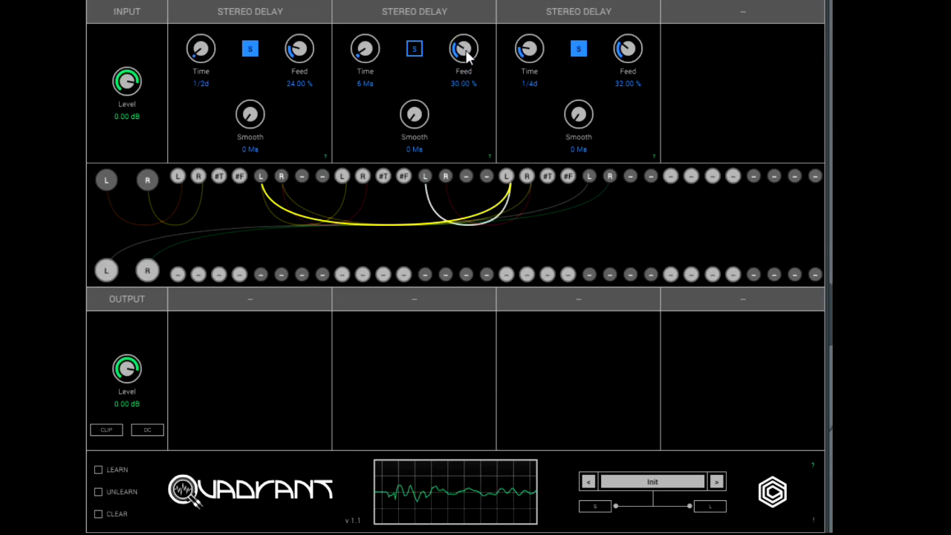
left_click_drag(466, 55, 467, 68)
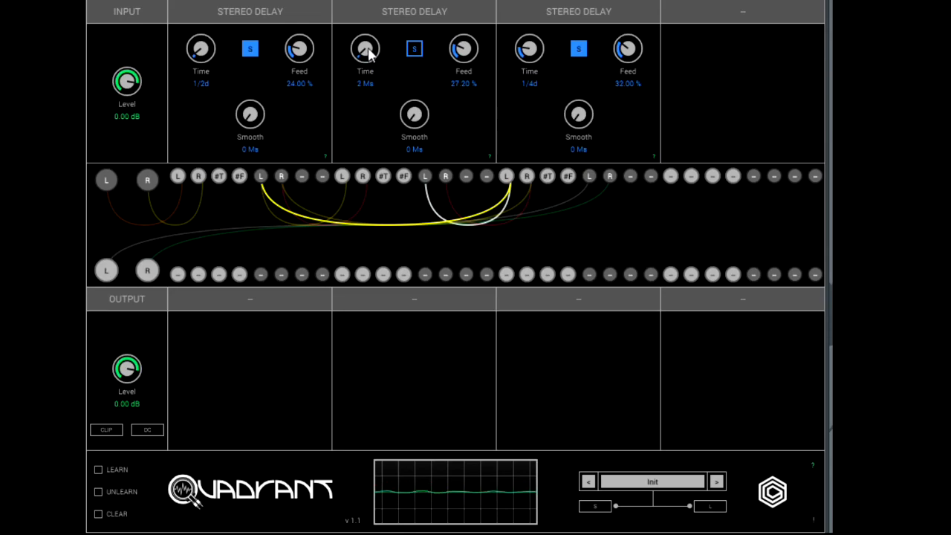
left_click_drag(369, 51, 370, 43)
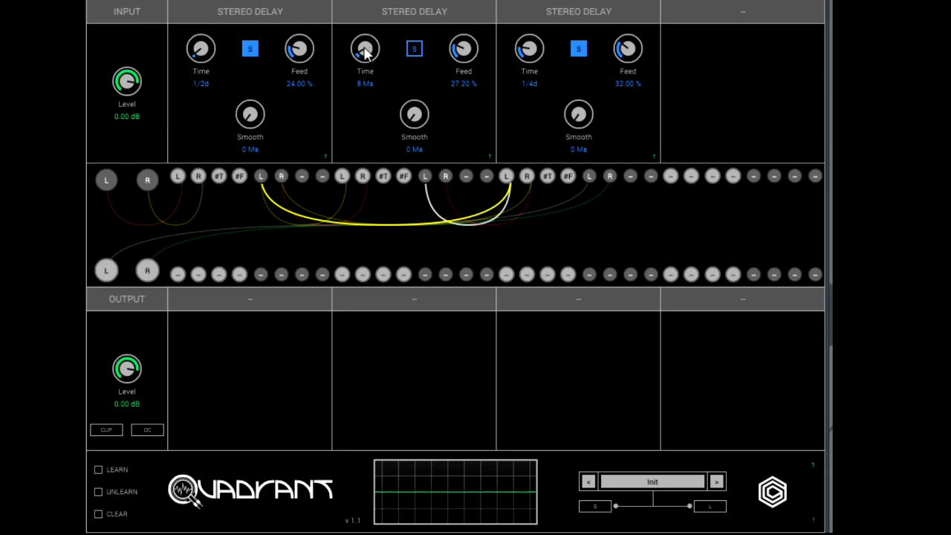
left_click_drag(365, 51, 365, 39)
left_click_drag(465, 60, 467, 0)
left_click_drag(462, 46, 463, 8)
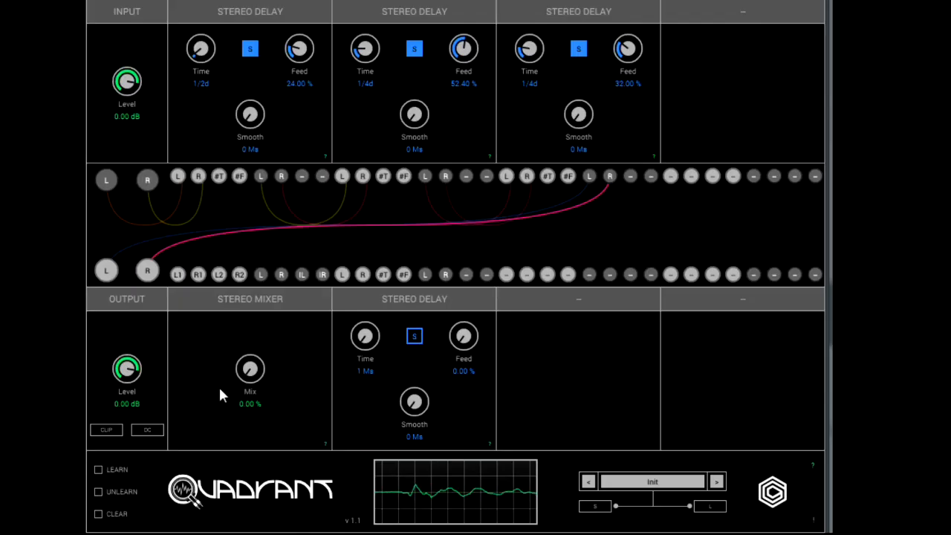
Disconnect both main outputs and patch the third Stereo Delay's left and right outputs into the Stereo Mixer's L1 and R1 inputs.
left_click(147, 271)
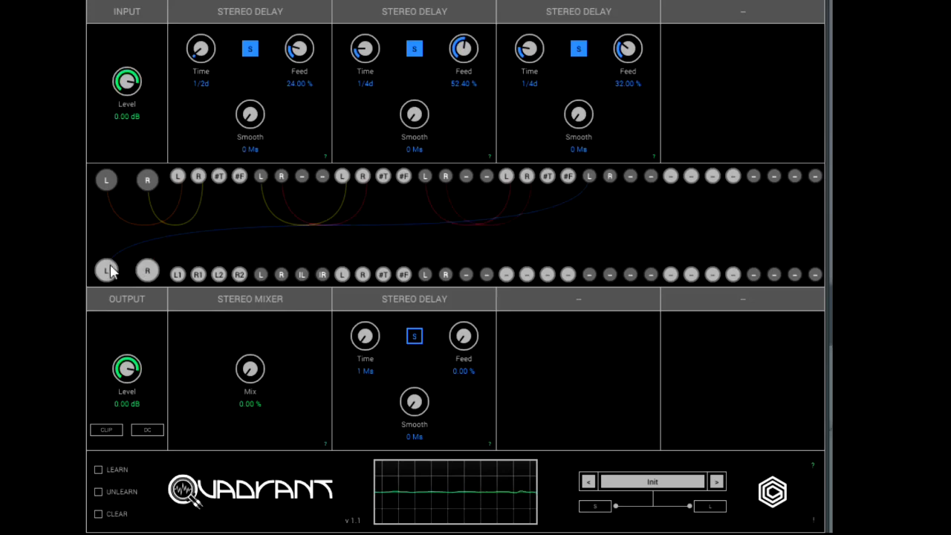
left_click(107, 271)
left_click(589, 176)
left_click(177, 275)
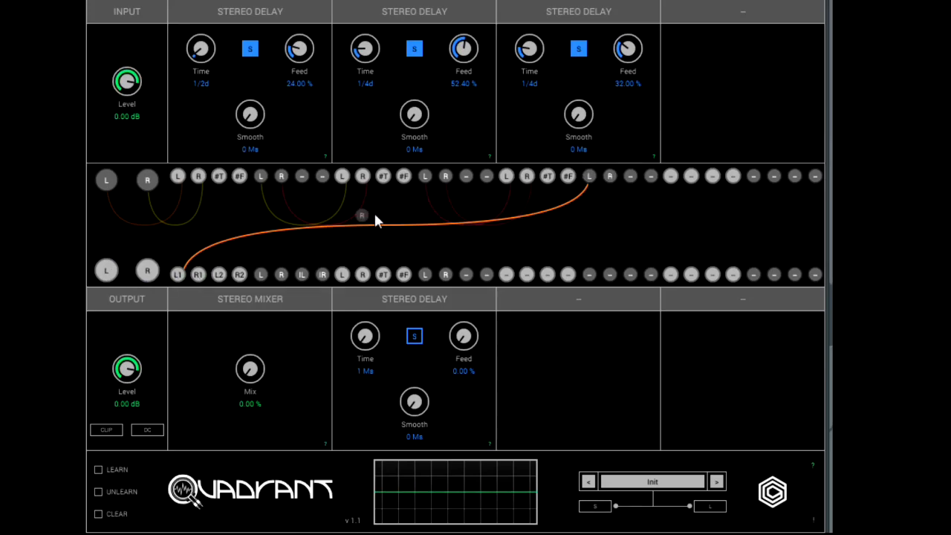
left_click(197, 275)
Patch the Stereo Mixer's left and right outputs to the left and right main outputs.
left_click(260, 275)
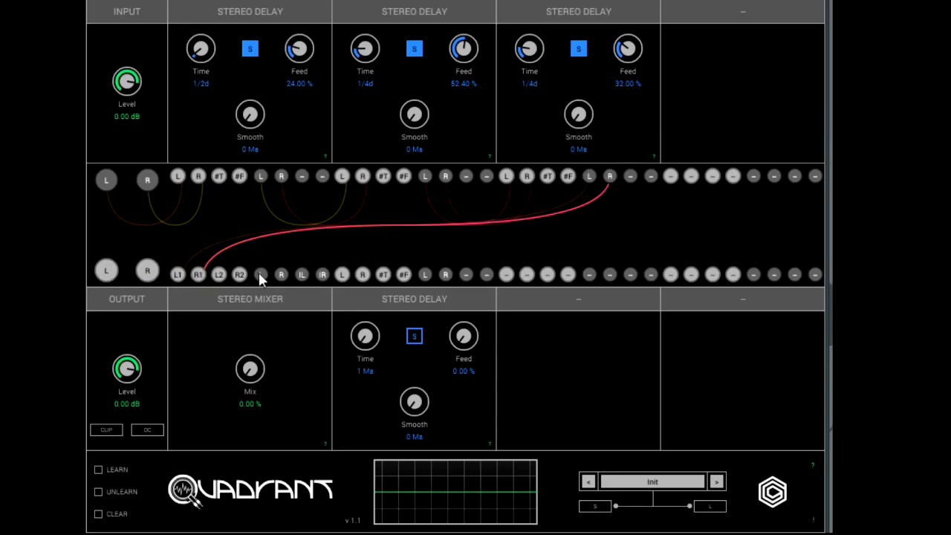
left_click(108, 271)
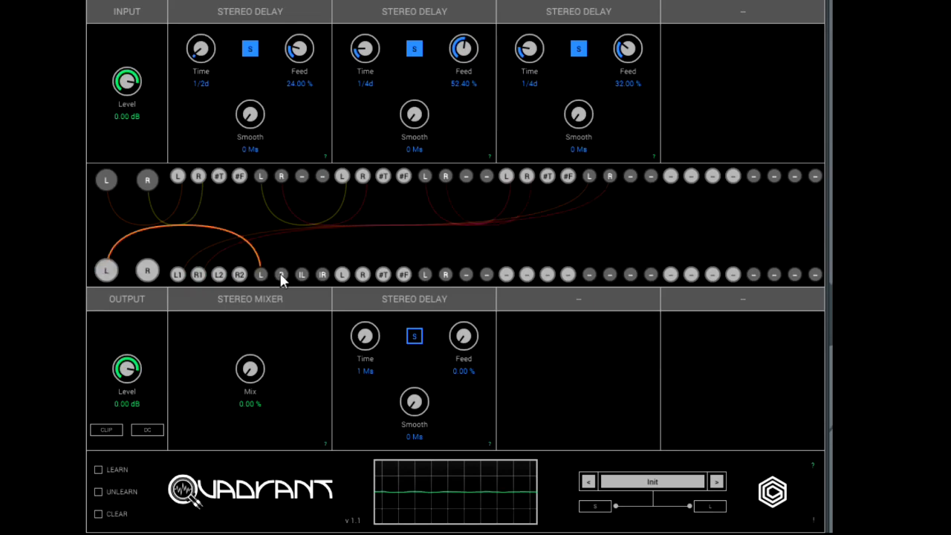
left_click(149, 268)
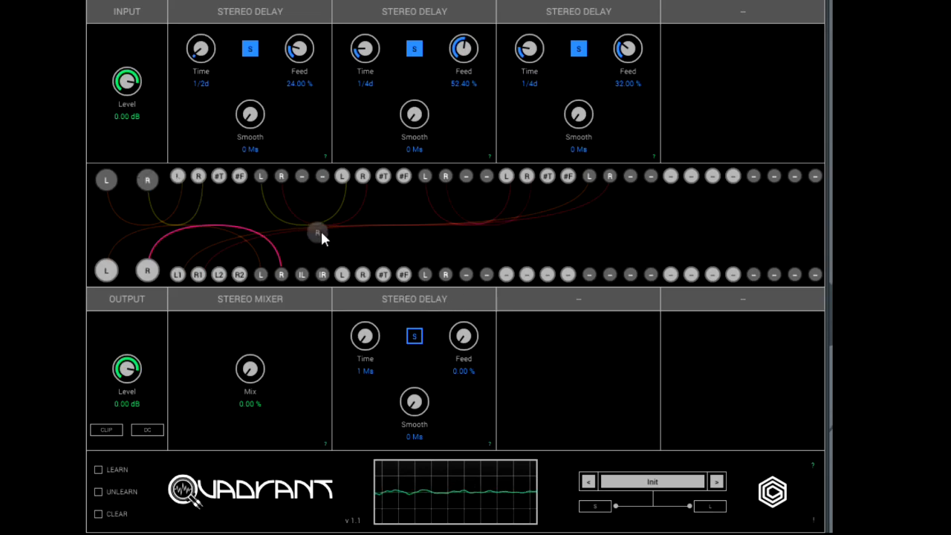
Feed the main input's right and left channels into the lower-row Stereo Delay and patch its outputs into the mixer's L2 and R2.
left_click_drag(347, 245, 363, 273)
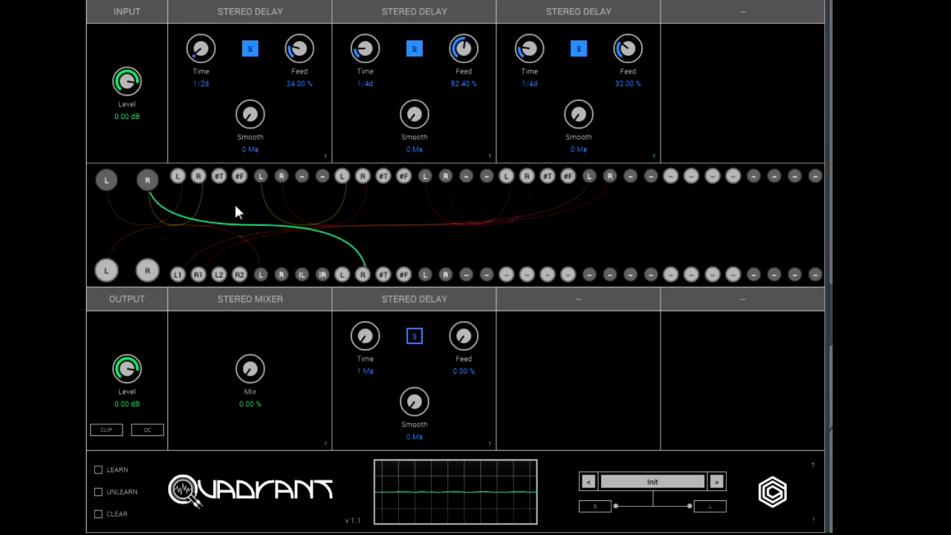
left_click_drag(108, 181, 343, 277)
left_click_drag(423, 272, 219, 276)
left_click_drag(446, 273, 240, 275)
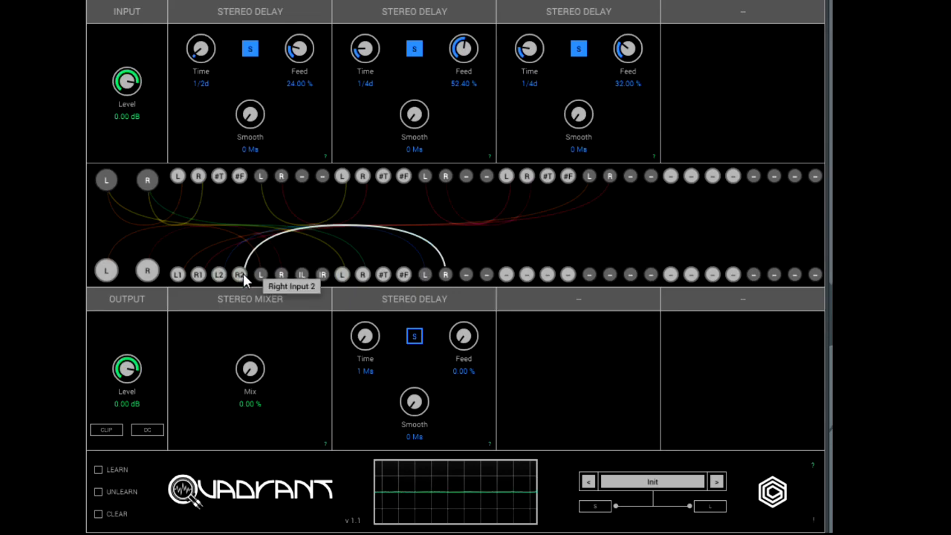
Set the lower-row Stereo Delay's feedback to 78.80 % and the Stereo Mixer's mix to 46.80 %.
left_click_drag(463, 339, 479, 183)
left_click_drag(251, 371, 255, 285)
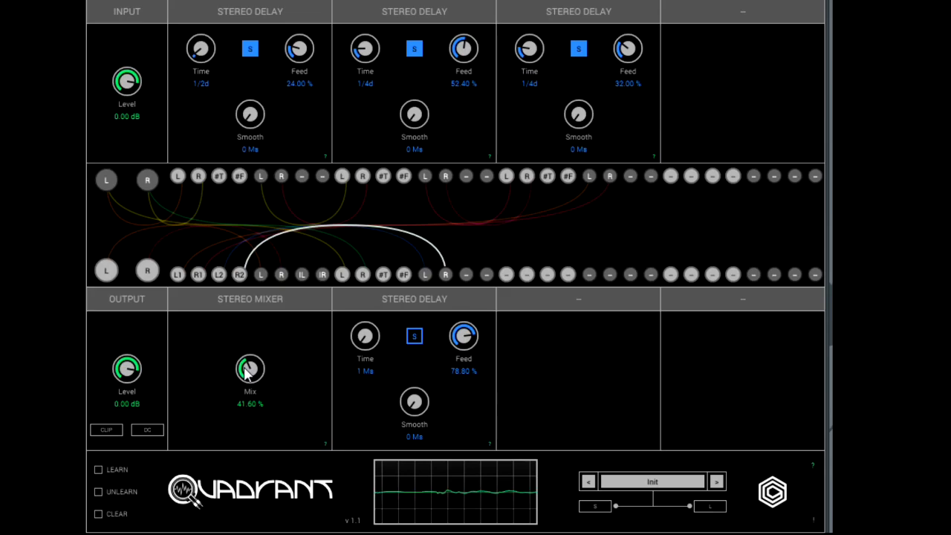
left_click_drag(245, 375, 253, 363)
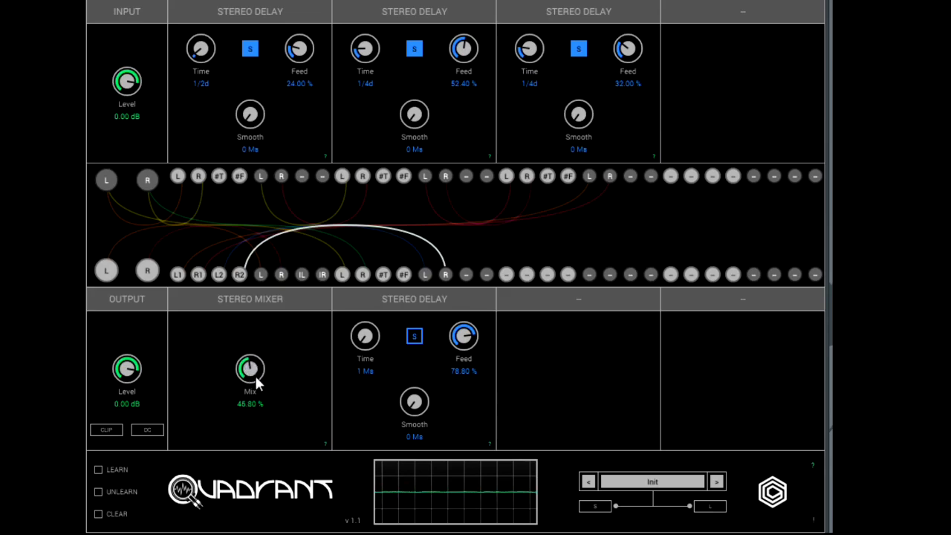
Sweep the Stereo Mixer's mix up to 90.00 % and back down to 43.20 %.
left_click_drag(251, 368, 262, 301)
left_click_drag(261, 300, 262, 294)
left_click_drag(250, 369, 250, 359)
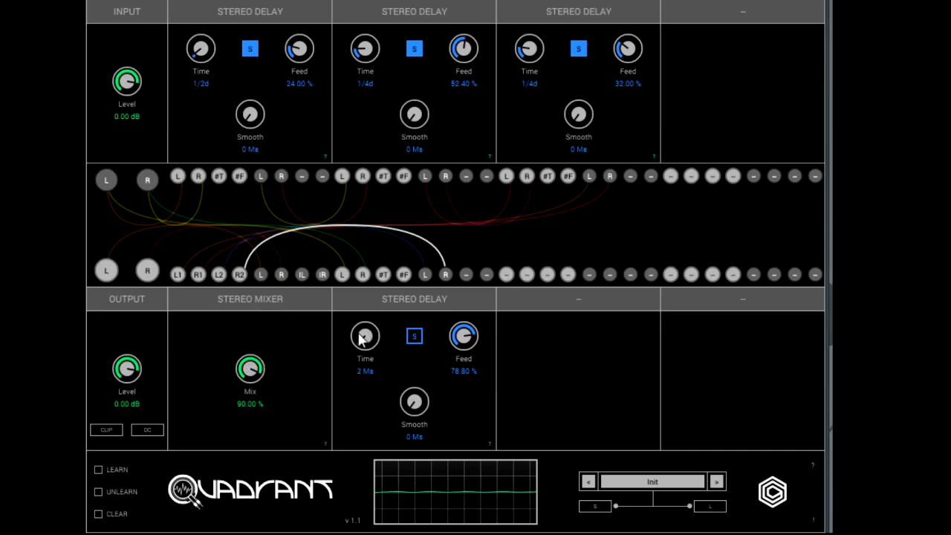
left_click_drag(252, 370, 238, 468)
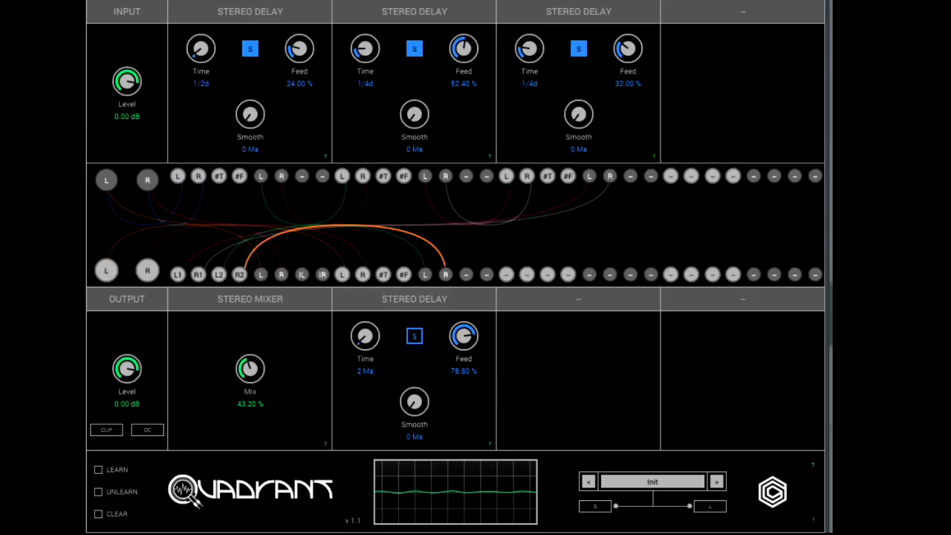
Replace the lower-row Stereo Delay's input cables with the first Stereo Delay's right and left outputs and set its time to 8 ms.
left_click(362, 274)
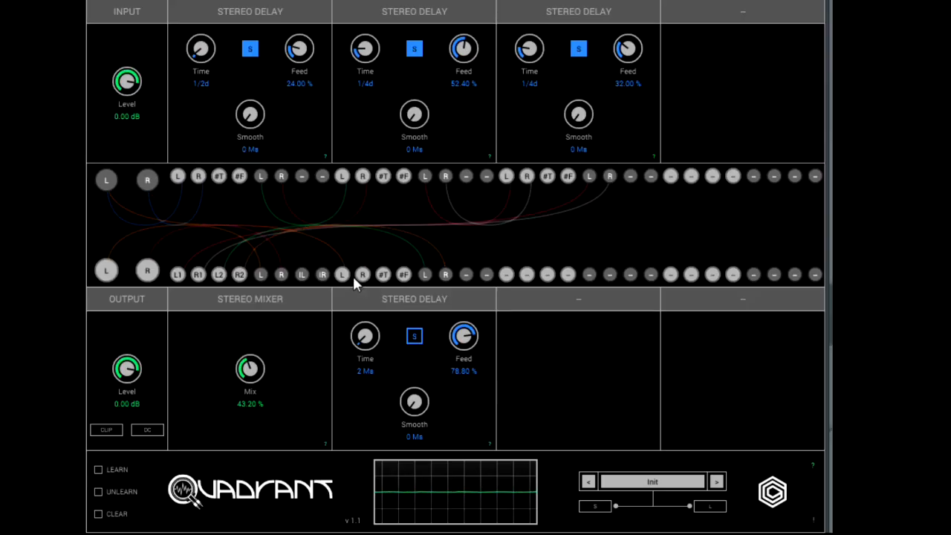
left_click(343, 275)
left_click_drag(281, 176, 362, 275)
left_click_drag(260, 178, 343, 275)
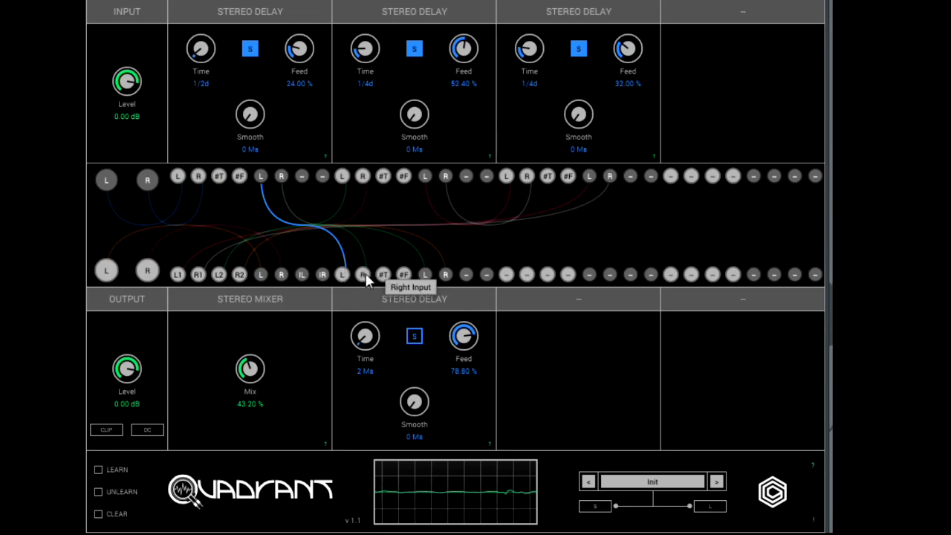
left_click_drag(364, 341, 364, 332)
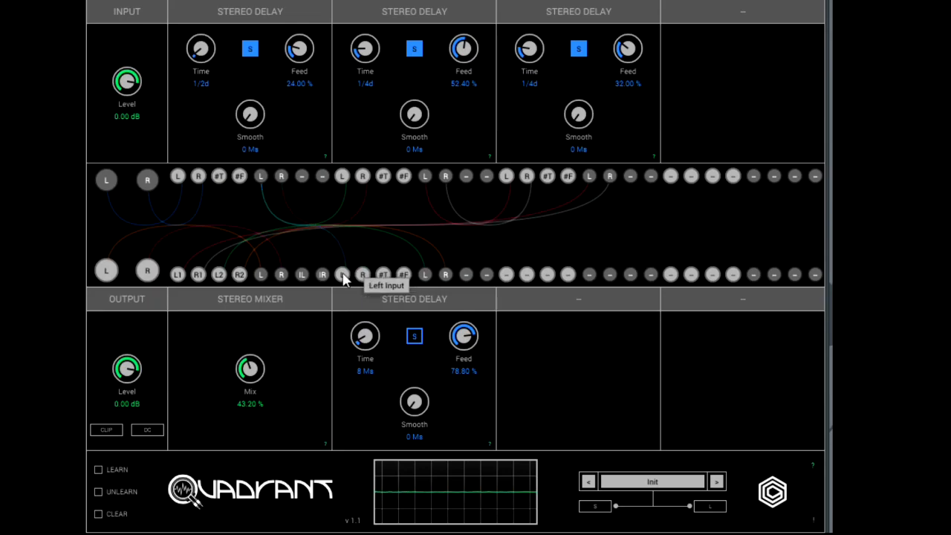
Feed the lower-row Stereo Delay from the second Stereo Delay's left and right outputs and set its time to 22 ms.
left_click_drag(427, 177, 343, 275)
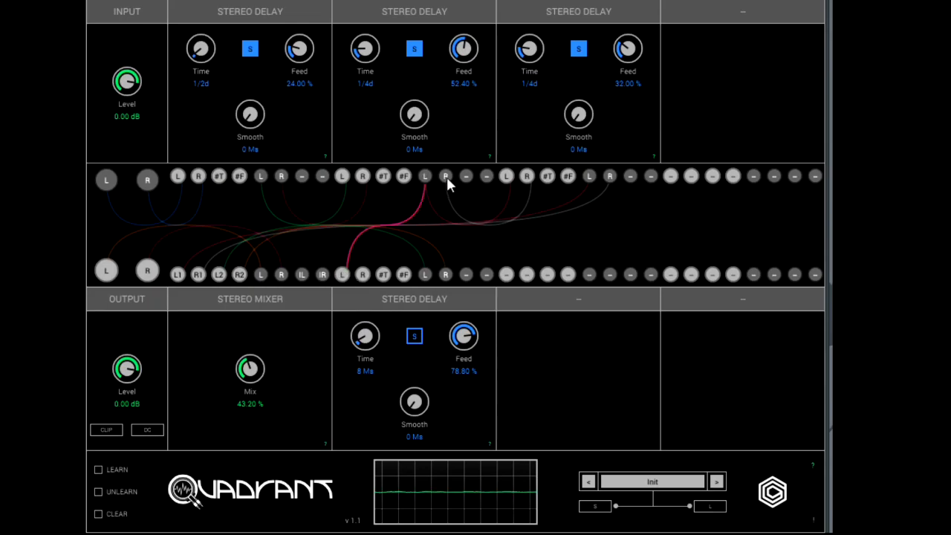
left_click_drag(382, 235, 364, 276)
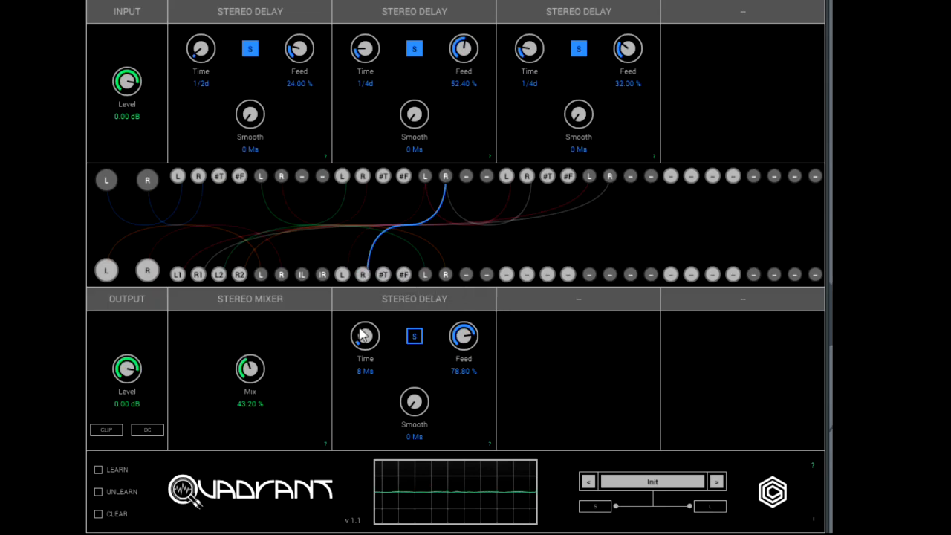
left_click_drag(364, 338, 364, 333)
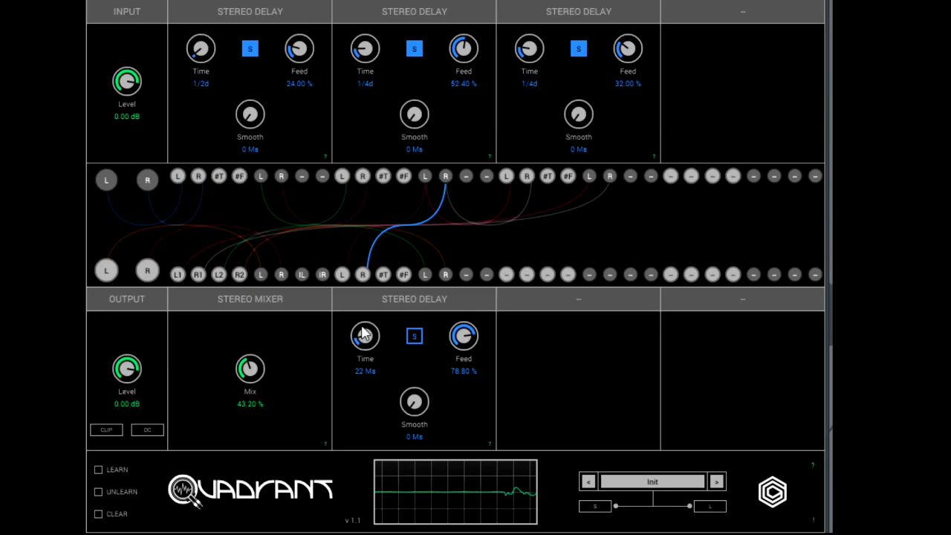
Disconnect the lower-row Stereo Delay's right input and patch the third Stereo Delay's right and left outputs into its inputs.
left_click(362, 274)
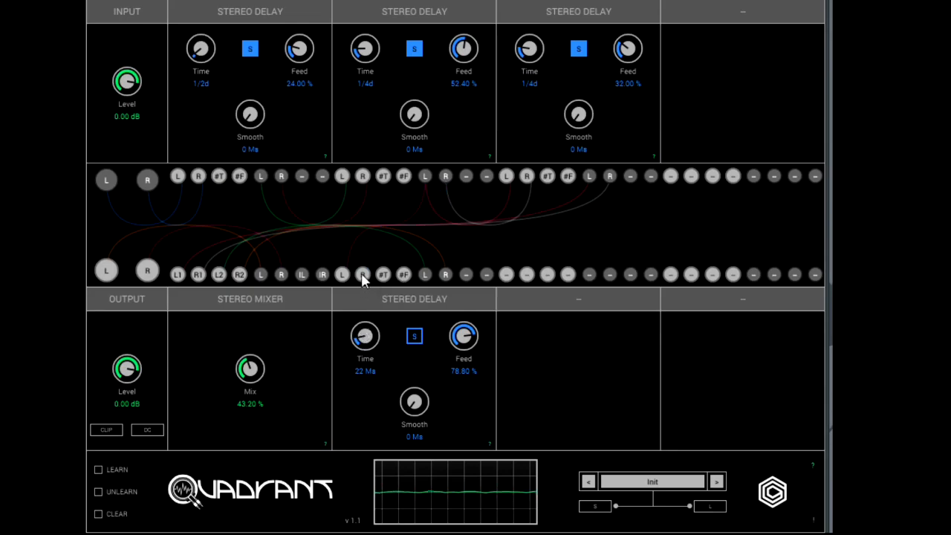
left_click_drag(610, 177, 363, 274)
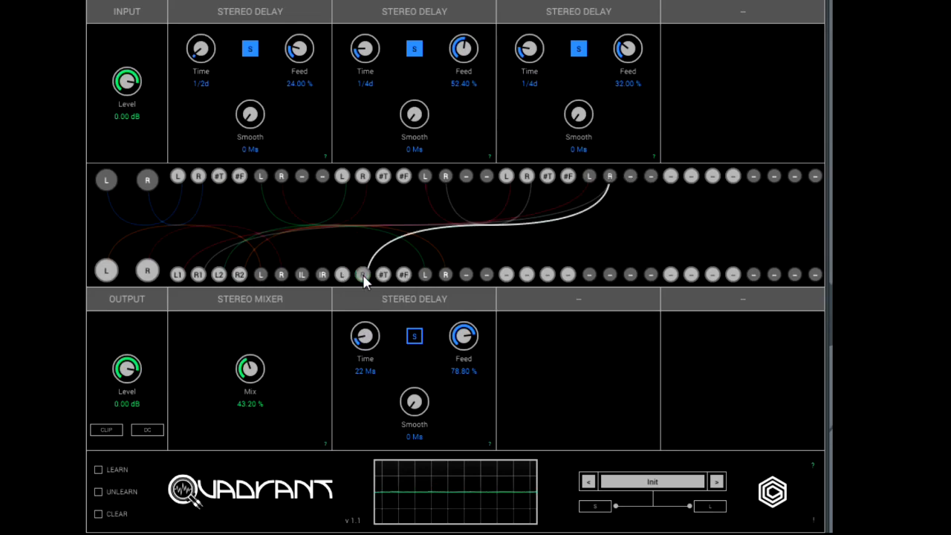
left_click_drag(590, 179, 343, 277)
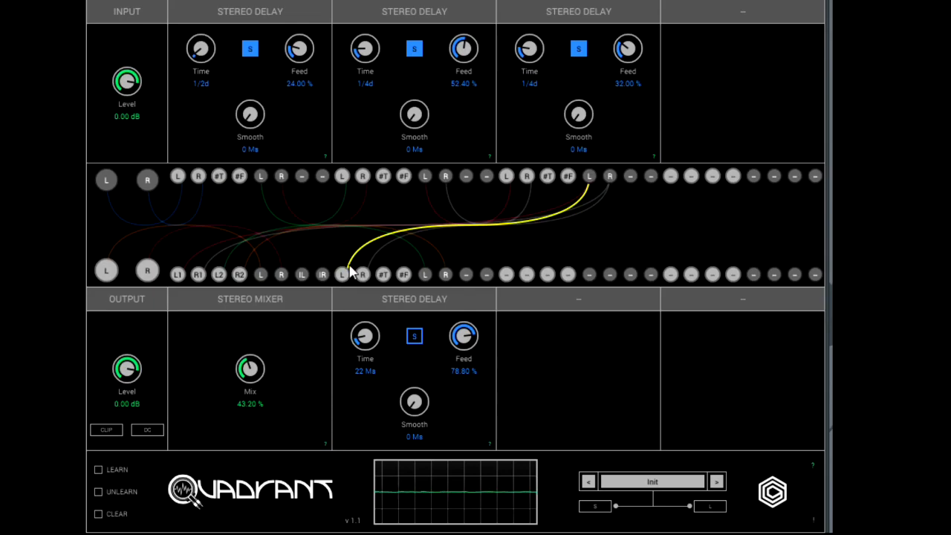
Patch the second Stereo Delay's right output into the lower-row delay's right input and set the mixer's mix to 38.00 %.
left_click_drag(250, 372, 257, 415)
left_click_drag(247, 373, 250, 362)
left_click_drag(445, 179, 362, 275)
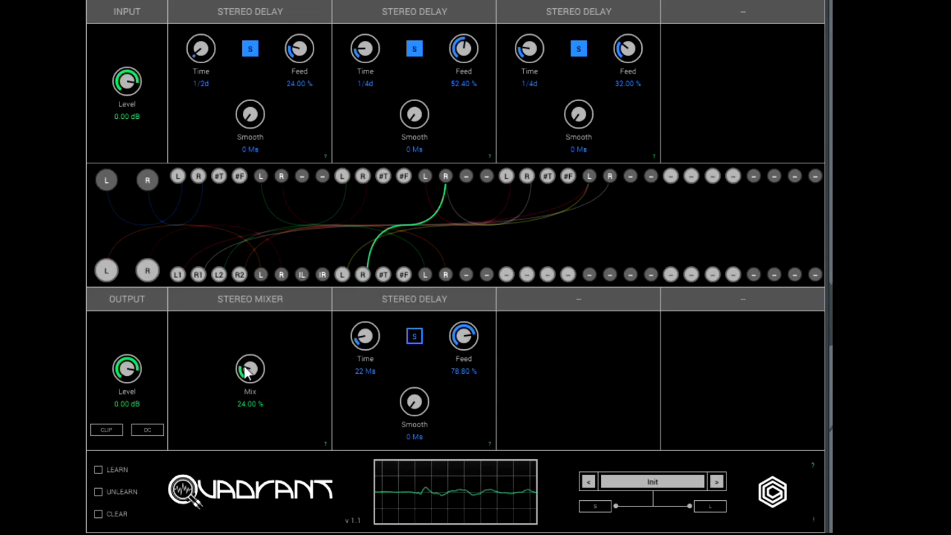
left_click_drag(241, 366, 243, 339)
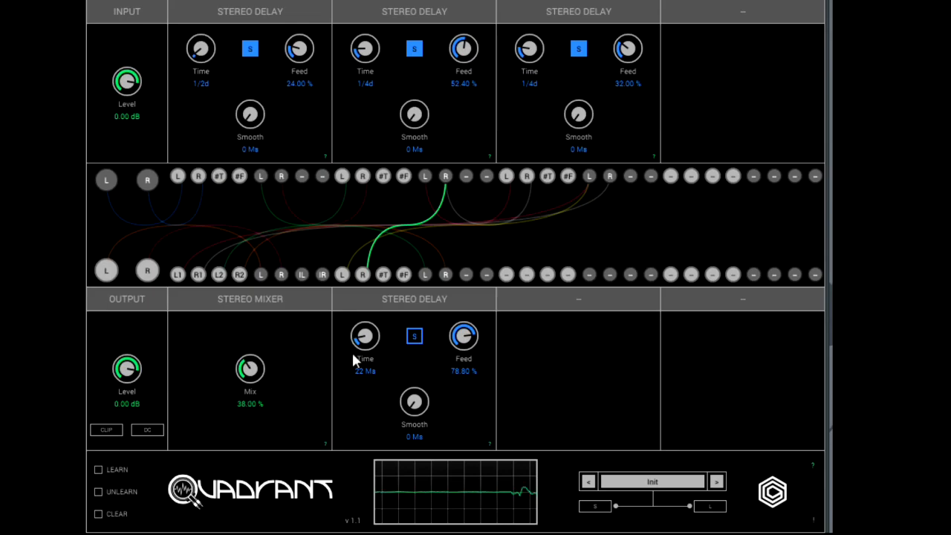
Set the lower-row Stereo Delay's time to 13 ms and feedback to 86.00 %, and lower the Stereo Mixer's mix.
left_click_drag(365, 340, 366, 349)
left_click_drag(464, 353, 462, 333)
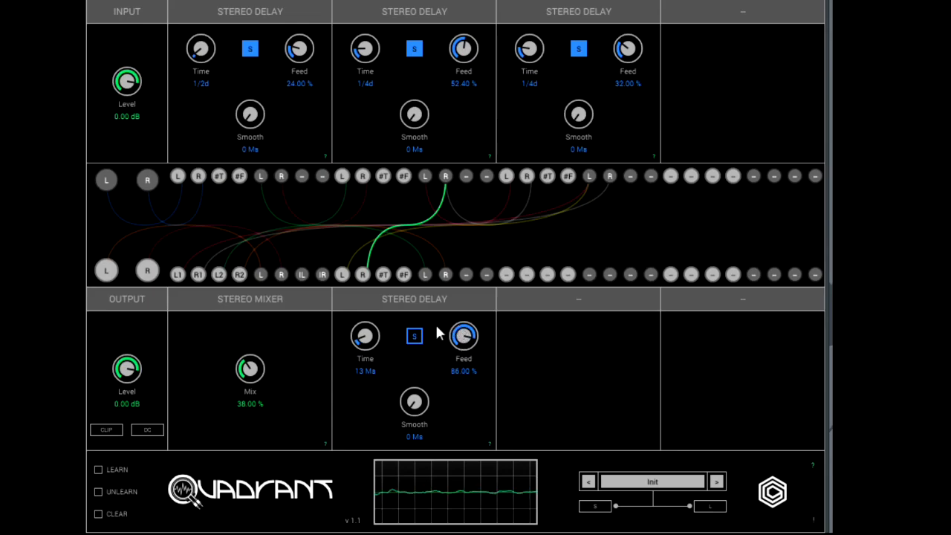
left_click_drag(255, 381, 259, 408)
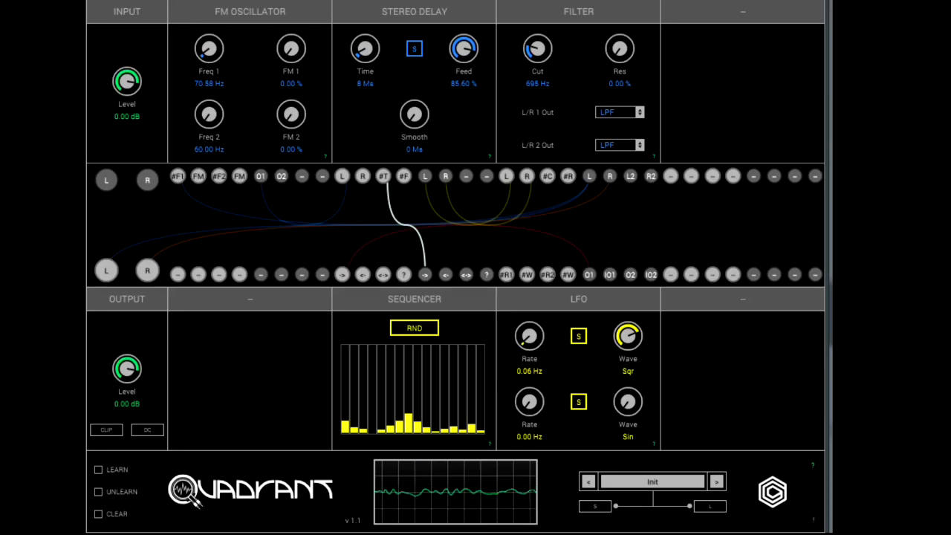
Raise the FM Oscillator's Freq 1 to 682.10 Hz.
left_click_drag(215, 55, 210, 0)
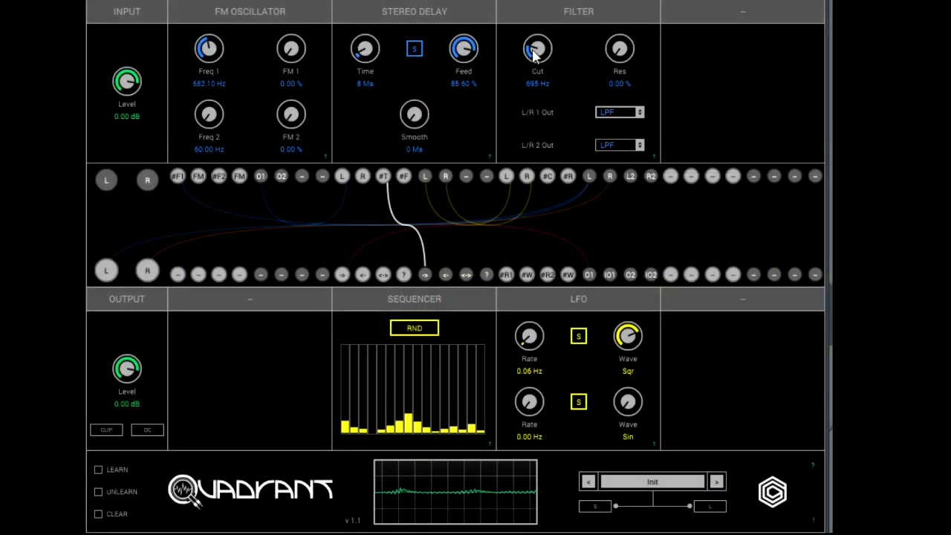
Set the Filter's cutoff to 856 Hz and the FM Oscillator's Freq 1 to 277.51 Hz.
mouse_move(535, 52)
left_mouse_down()
mouse_move(541, 16)
mouse_move(538, 65)
mouse_move(537, 47)
left_mouse_up()
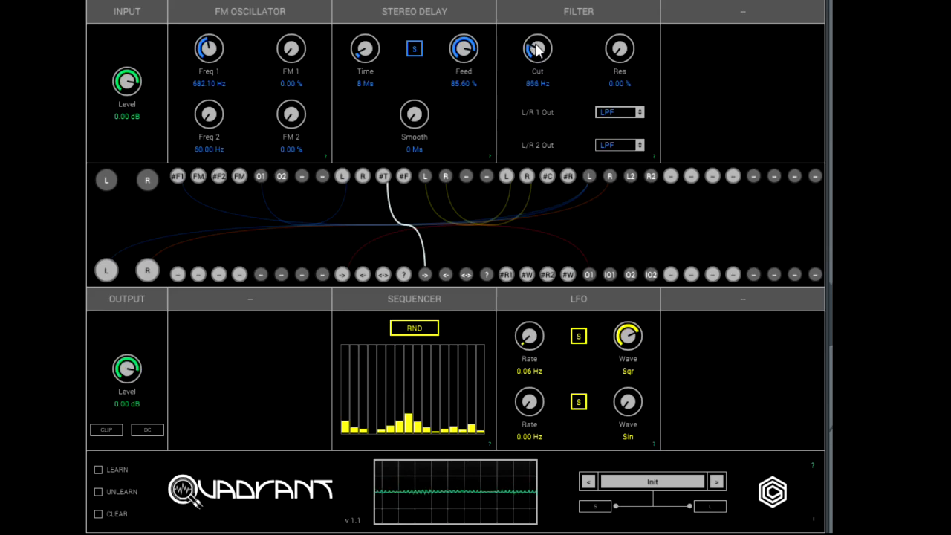
left_click_drag(211, 48, 213, 93)
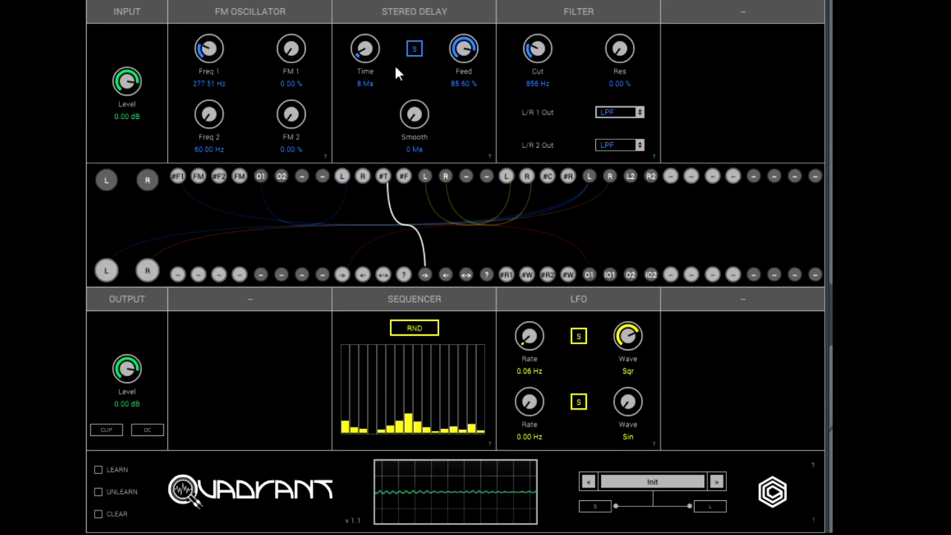
Set the Stereo Delay's feedback to 80.80 % and the FM Oscillator's Freq 1 to 60.75 Hz.
mouse_move(466, 47)
left_mouse_down()
mouse_move(471, 184)
mouse_move(454, 58)
left_mouse_up()
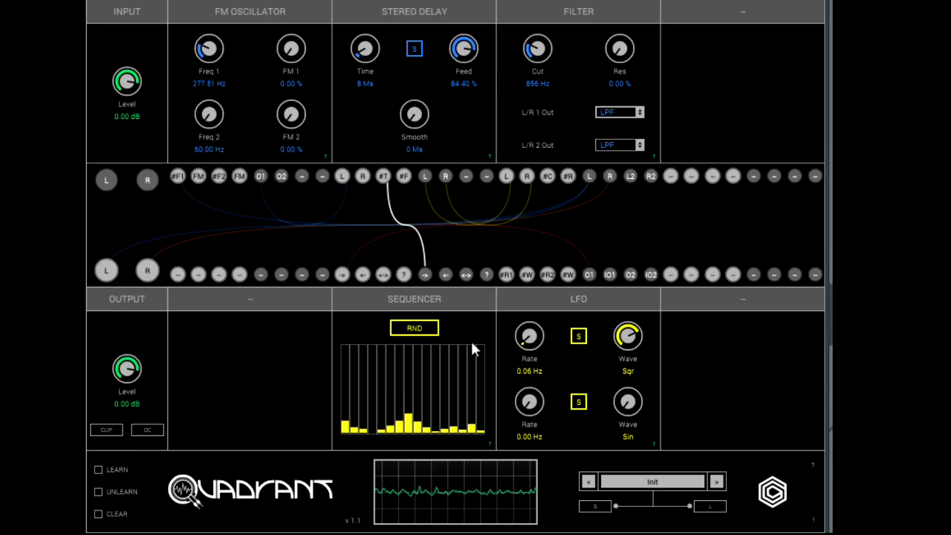
left_click_drag(463, 64, 464, 67)
left_click_drag(205, 52, 222, 110)
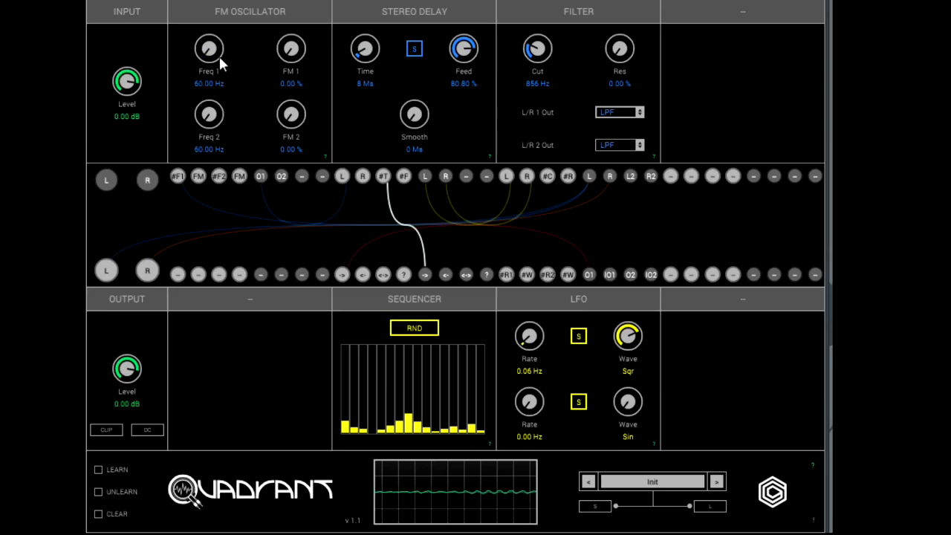
left_click_drag(207, 51, 210, 52)
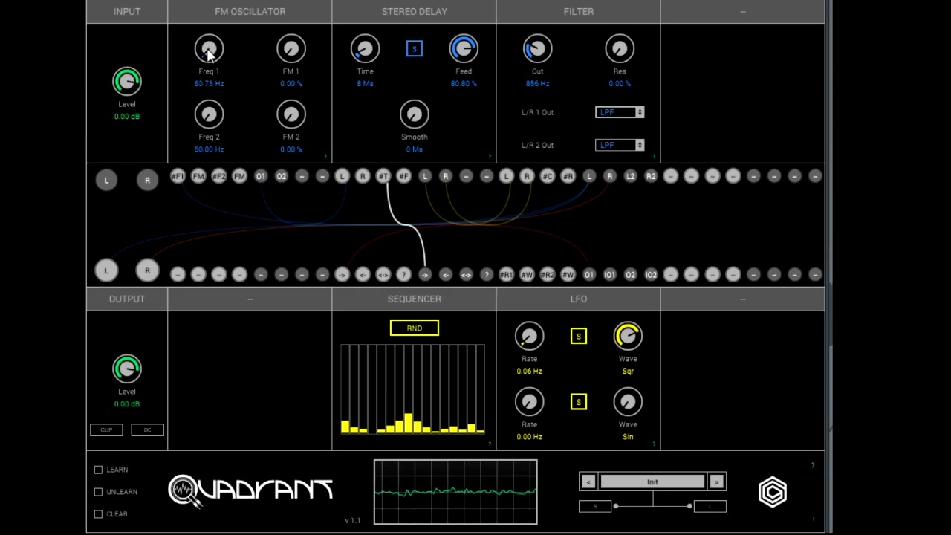
Set the Stereo Delay's time to 9 ms and smoothing to 30 ms, and the first LFO's rate to 0.16 Hz.
mouse_move(365, 56)
left_mouse_down()
mouse_move(362, 17)
mouse_move(375, 2)
mouse_move(377, 49)
left_mouse_up()
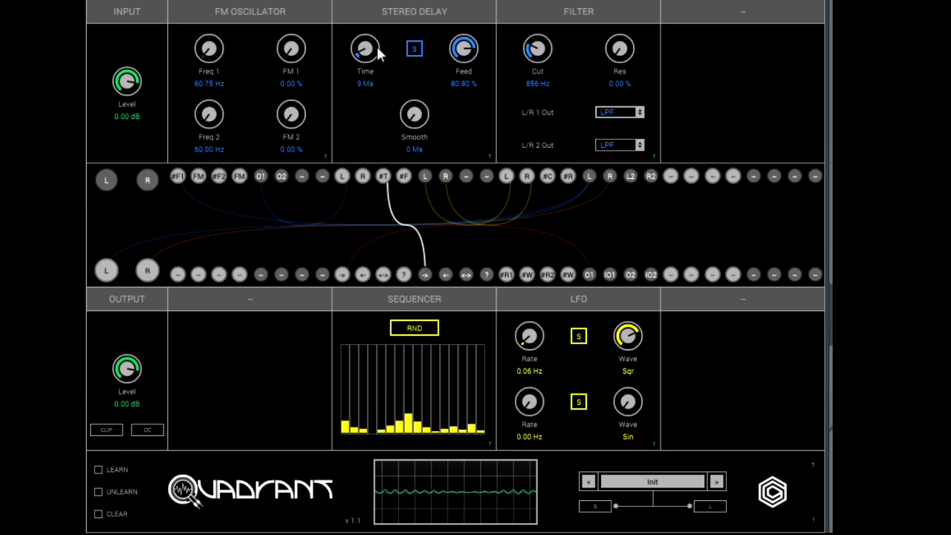
left_click_drag(416, 121, 418, 48)
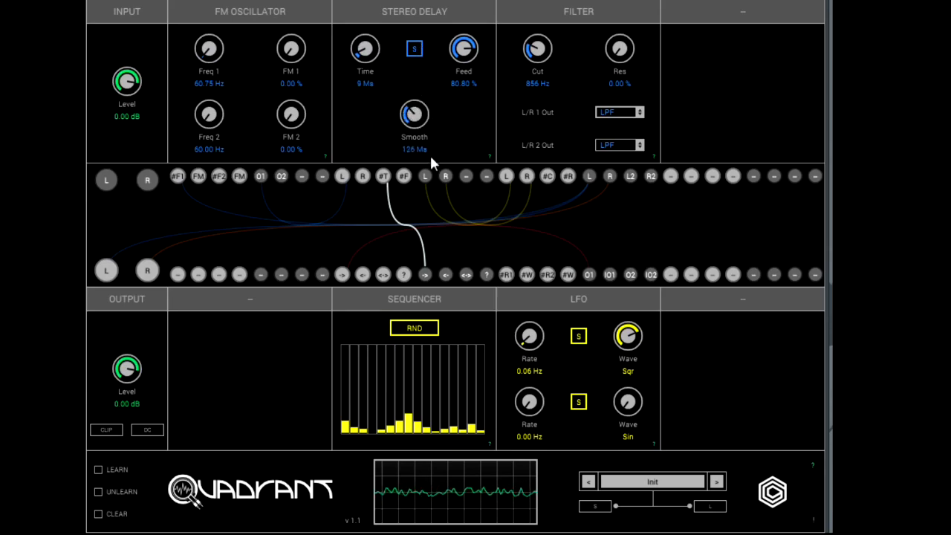
left_click_drag(528, 349, 522, 286)
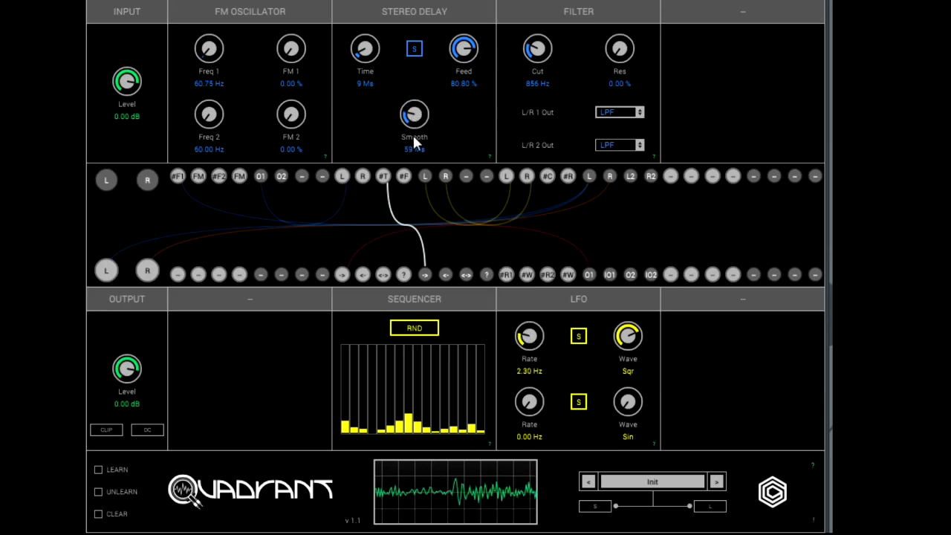
mouse_move(416, 145)
left_mouse_down()
mouse_move(425, 168)
mouse_move(422, 151)
left_mouse_up()
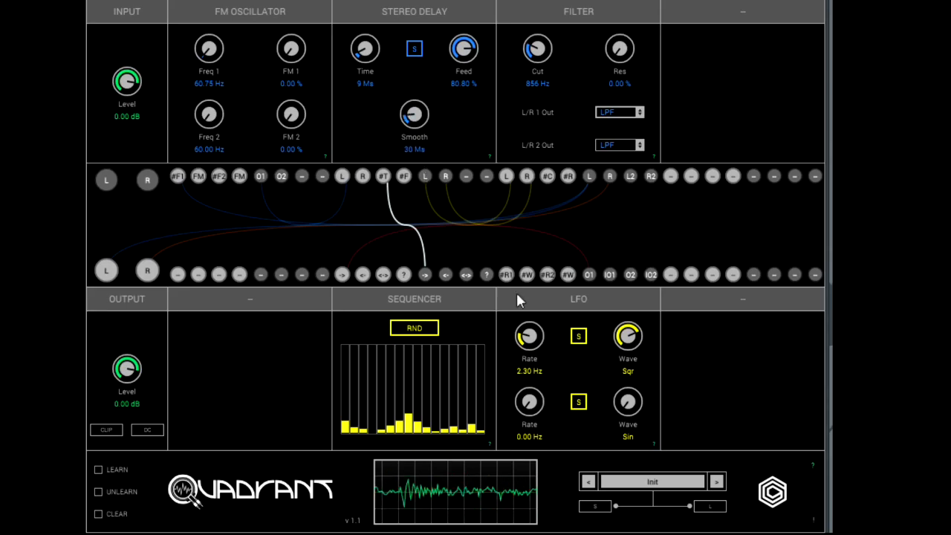
mouse_move(532, 337)
left_mouse_down()
mouse_move(530, 313)
mouse_move(531, 342)
left_mouse_up()
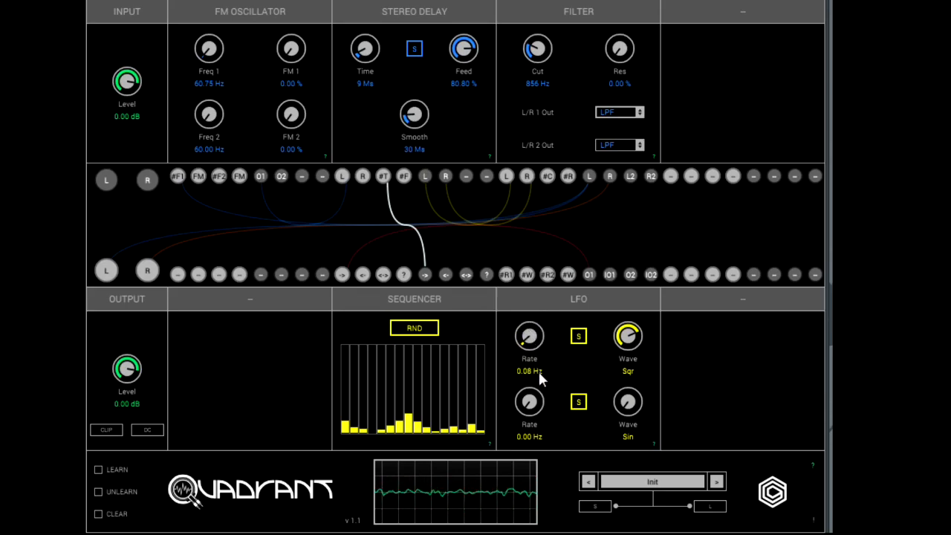
left_click_drag(539, 376, 538, 373)
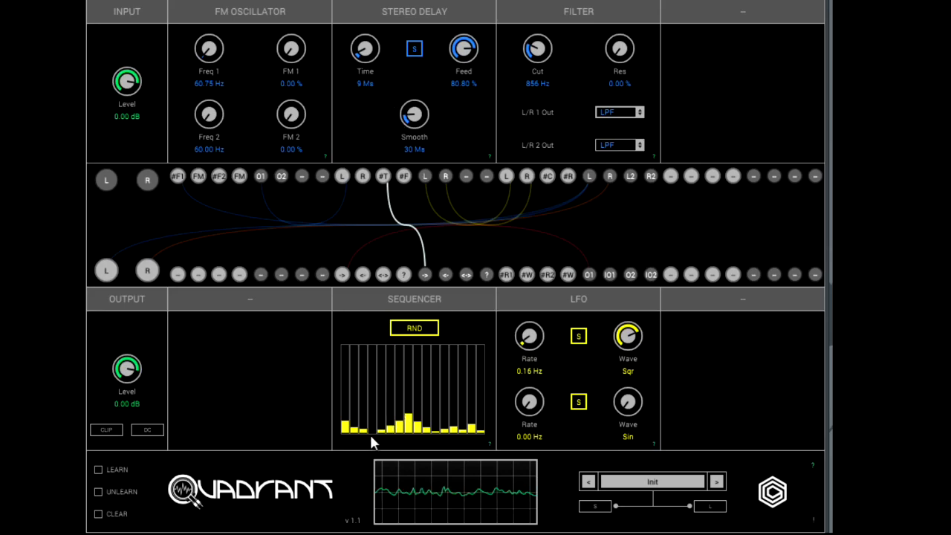
Lower the Sequencer's eighth step and raise its third, ninth, twelfth and sixteenth steps well above the others.
left_click(411, 429)
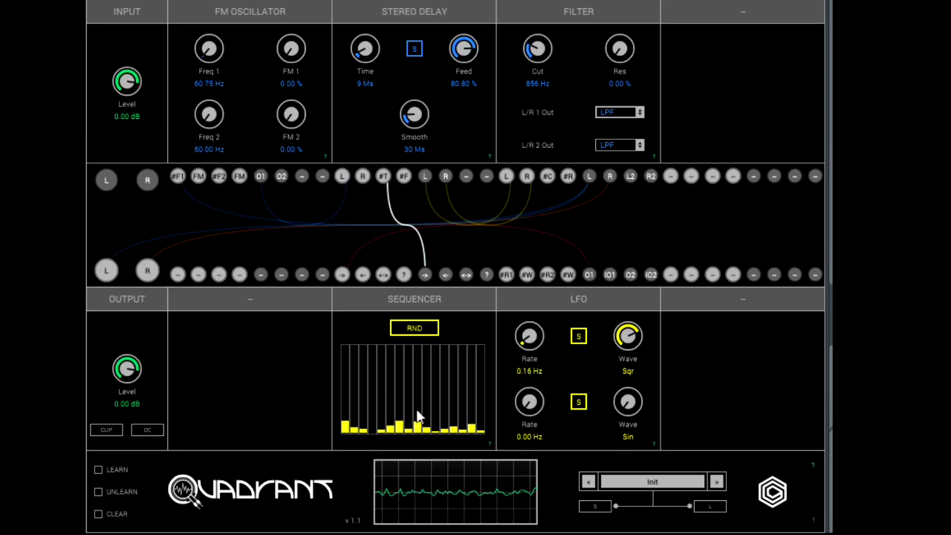
left_click(419, 386)
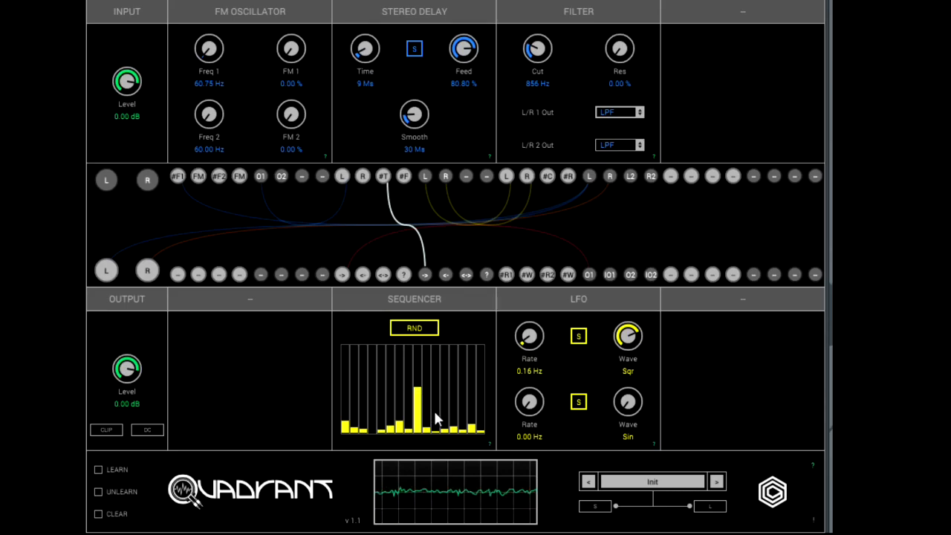
left_click(364, 395)
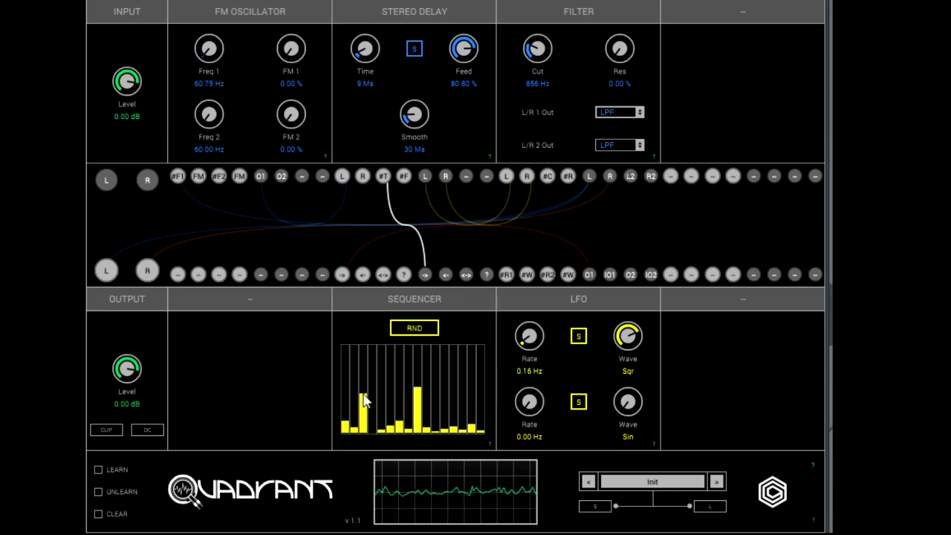
left_click(445, 368)
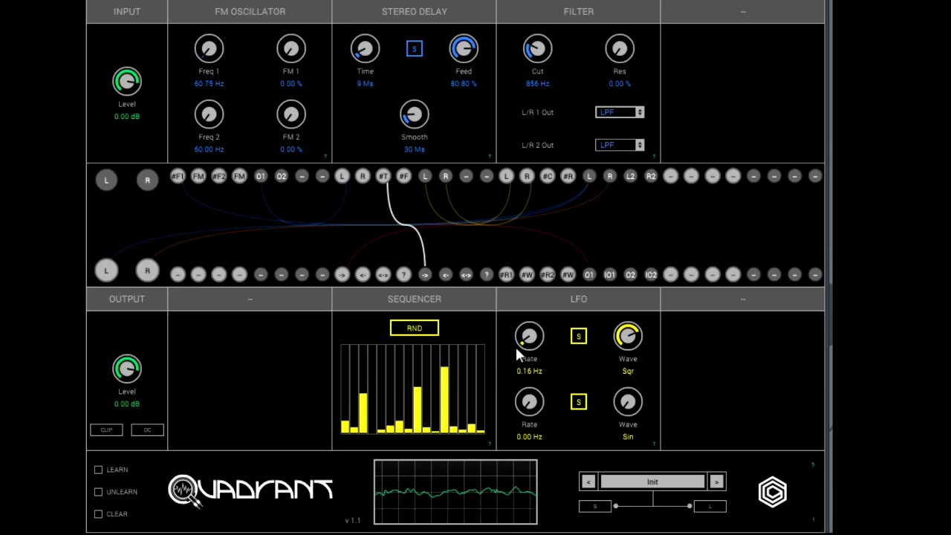
left_click(482, 419)
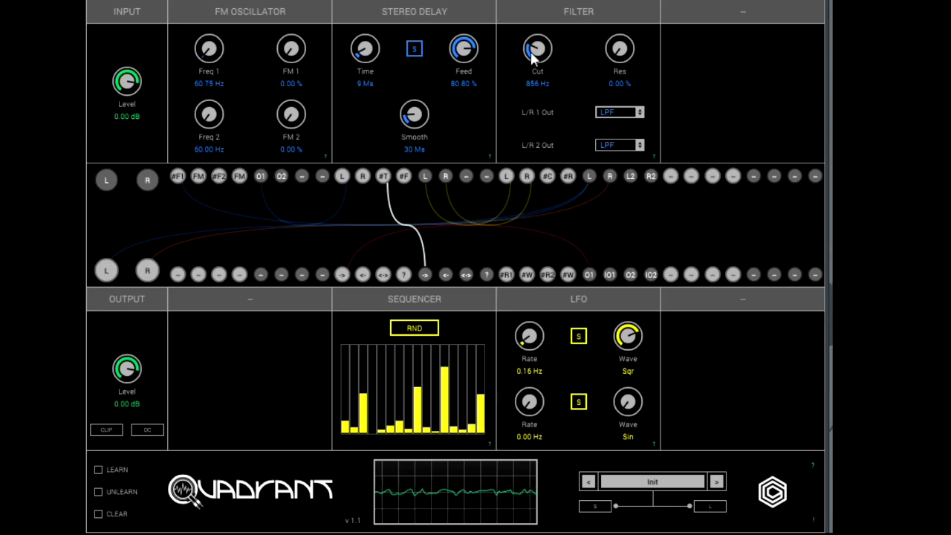
Switch the Filter's L/R 1 output to HPF and raise the cutoff to 5362 Hz.
left_click_drag(532, 53, 538, 46)
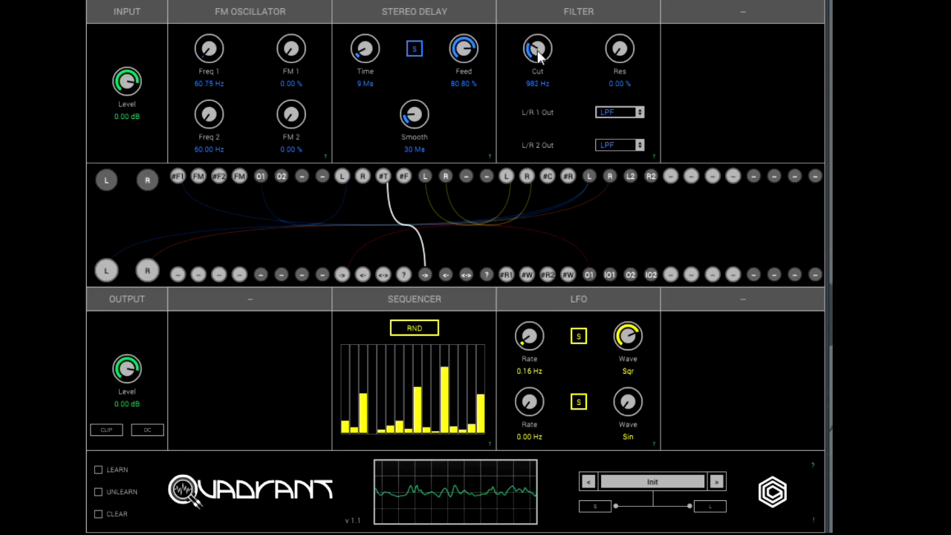
left_click(609, 111)
left_click(613, 136)
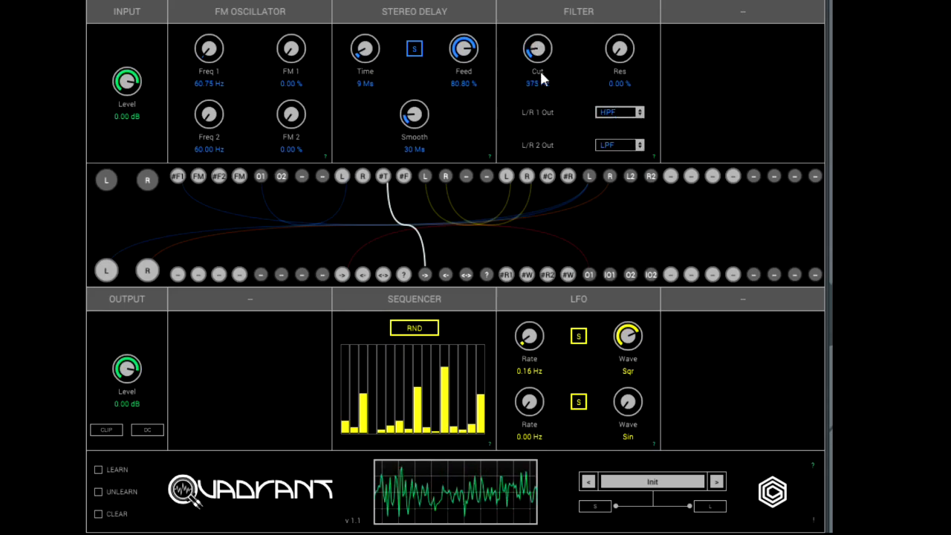
left_click_drag(534, 49, 545, 0)
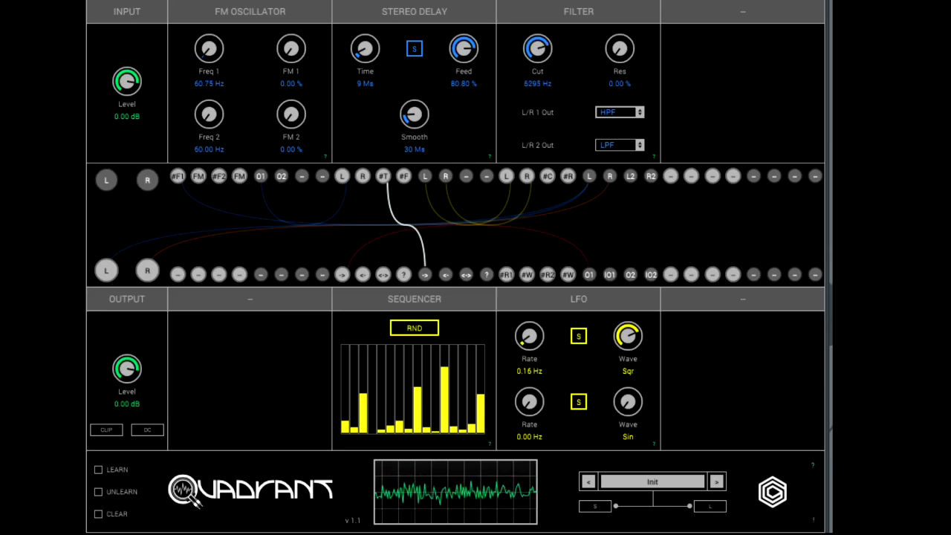
Switch the Filter's L/R 1 output to BPF with a 3562 Hz cutoff and 28.00 % resonance.
left_click(617, 112)
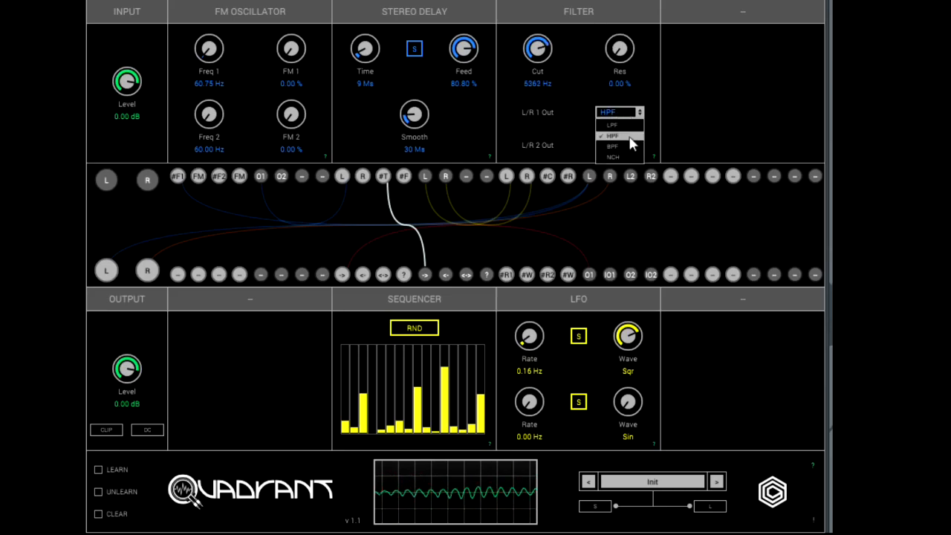
left_click_drag(545, 56, 532, 70)
left_click_drag(616, 54, 618, 8)
left_click_drag(541, 31, 535, 90)
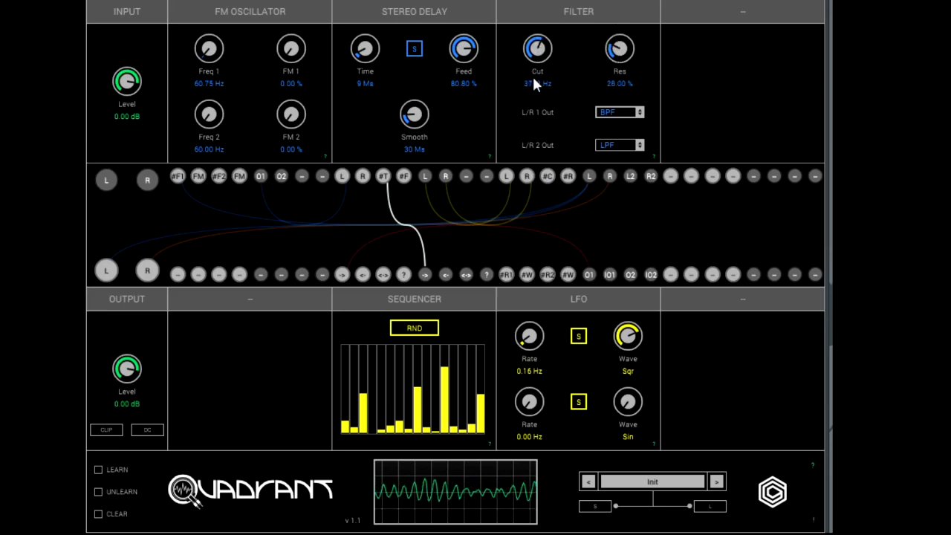
Lower the Sequencer's third, ninth, twelfth and sixteenth steps to near the level of the others.
left_click(364, 417)
left_click(418, 419)
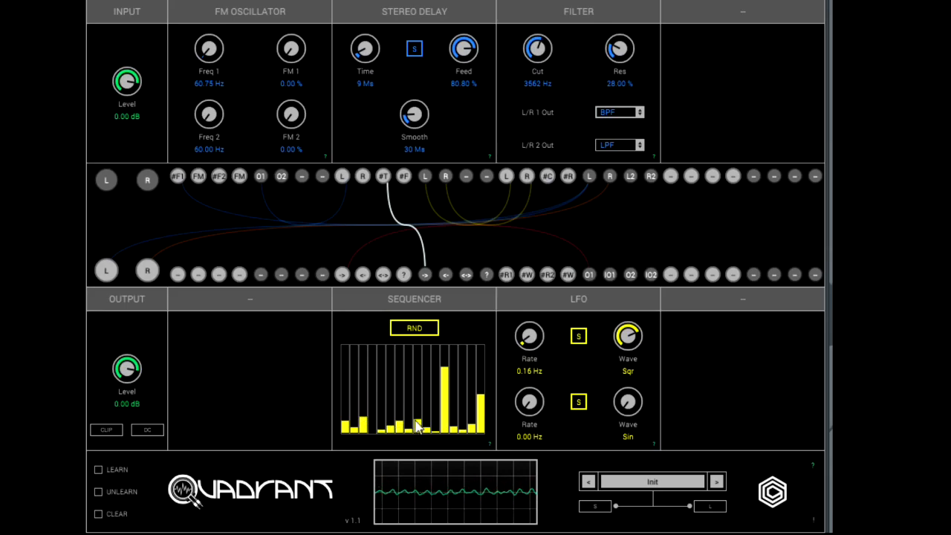
left_click(443, 422)
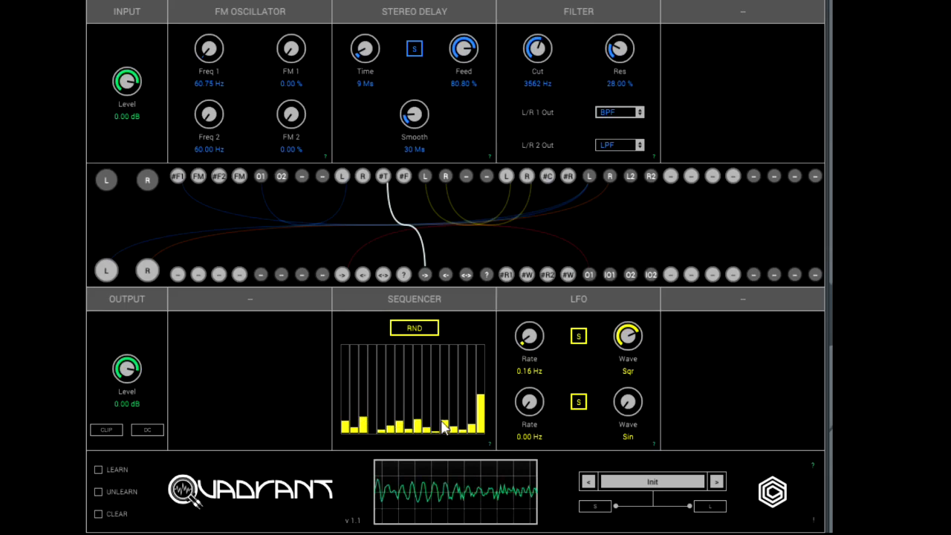
left_click(483, 428)
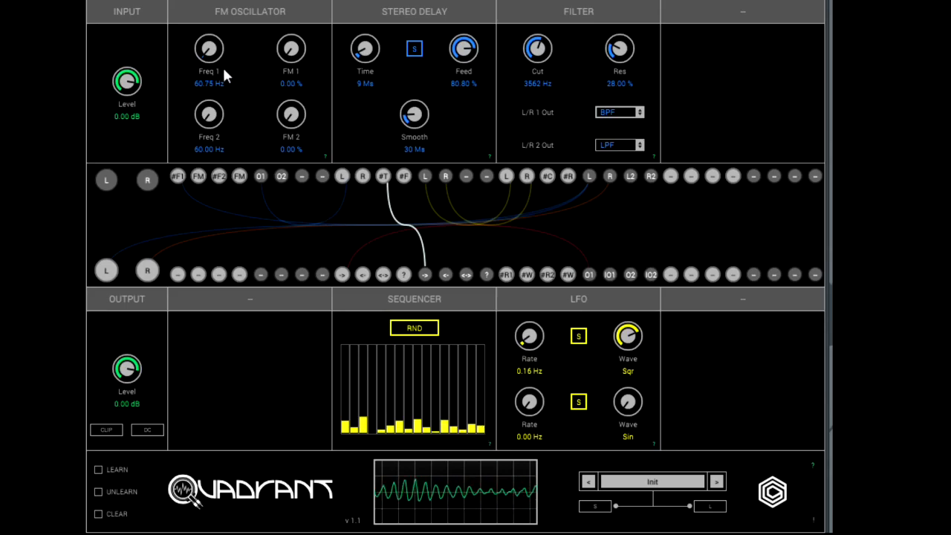
Set the Filter's L/R 1 output to LPF with a 930 Hz cutoff and 13.20 % resonance, and Freq 1 to 192.14 Hz.
left_click_drag(209, 48, 219, 25)
left_click(621, 113)
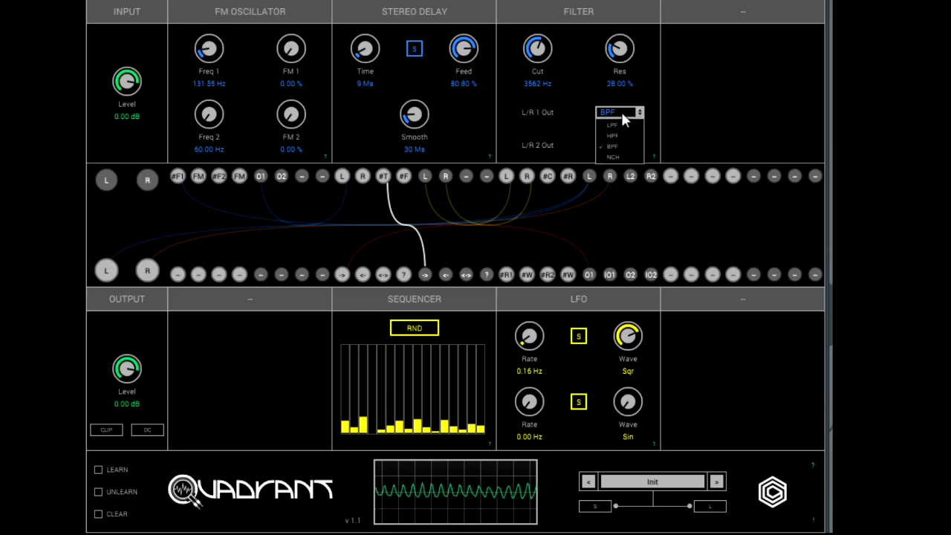
left_click(622, 123)
left_click_drag(537, 46, 529, 101)
left_click_drag(617, 69, 623, 88)
left_click_drag(207, 49, 205, 34)
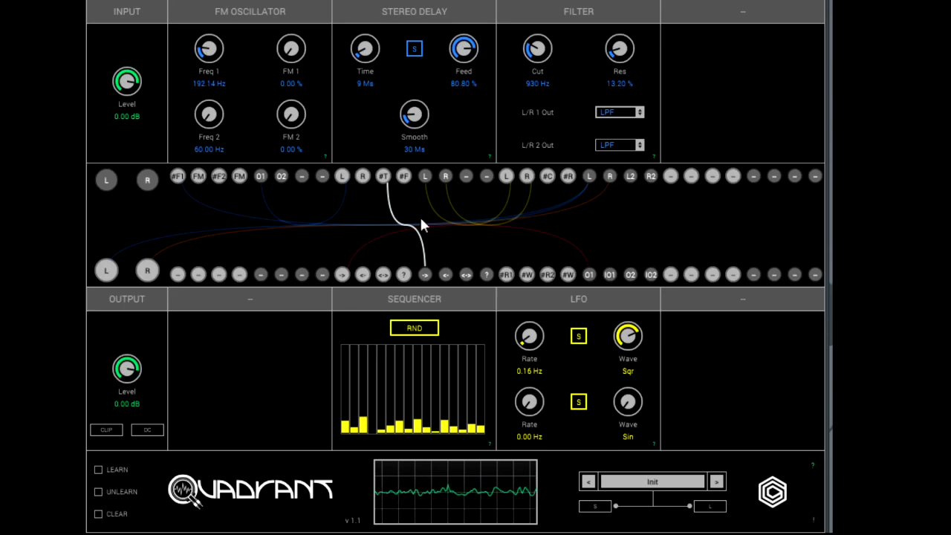
Try the Stereo Delay's smoothing at 258 ms, then set it to 0 ms with feedback at 57.60 %.
left_click_drag(414, 114, 416, 72)
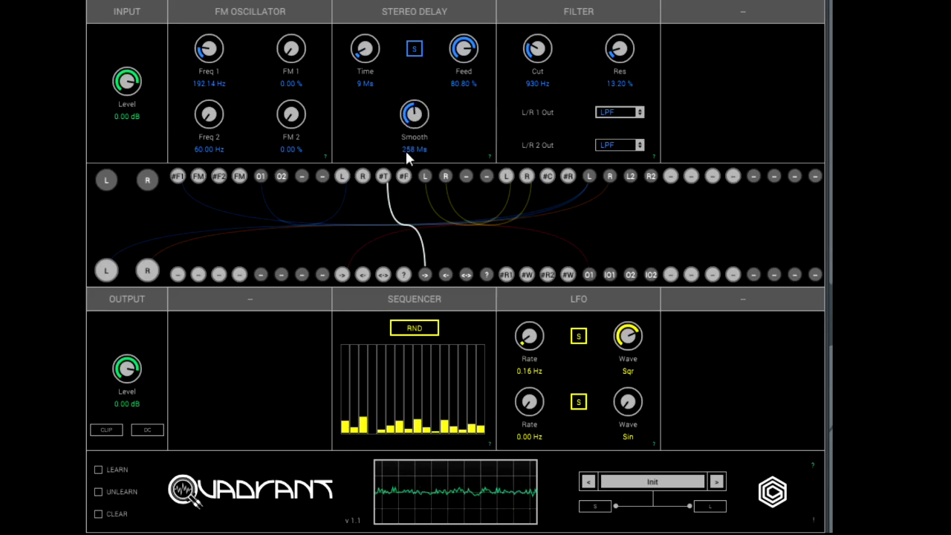
left_click_drag(480, 46, 458, 91)
left_click_drag(408, 112, 424, 274)
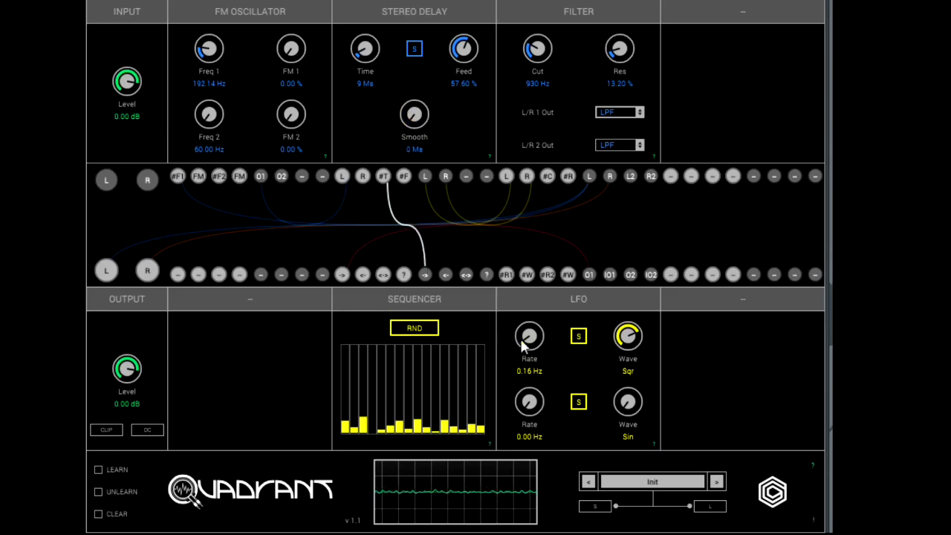